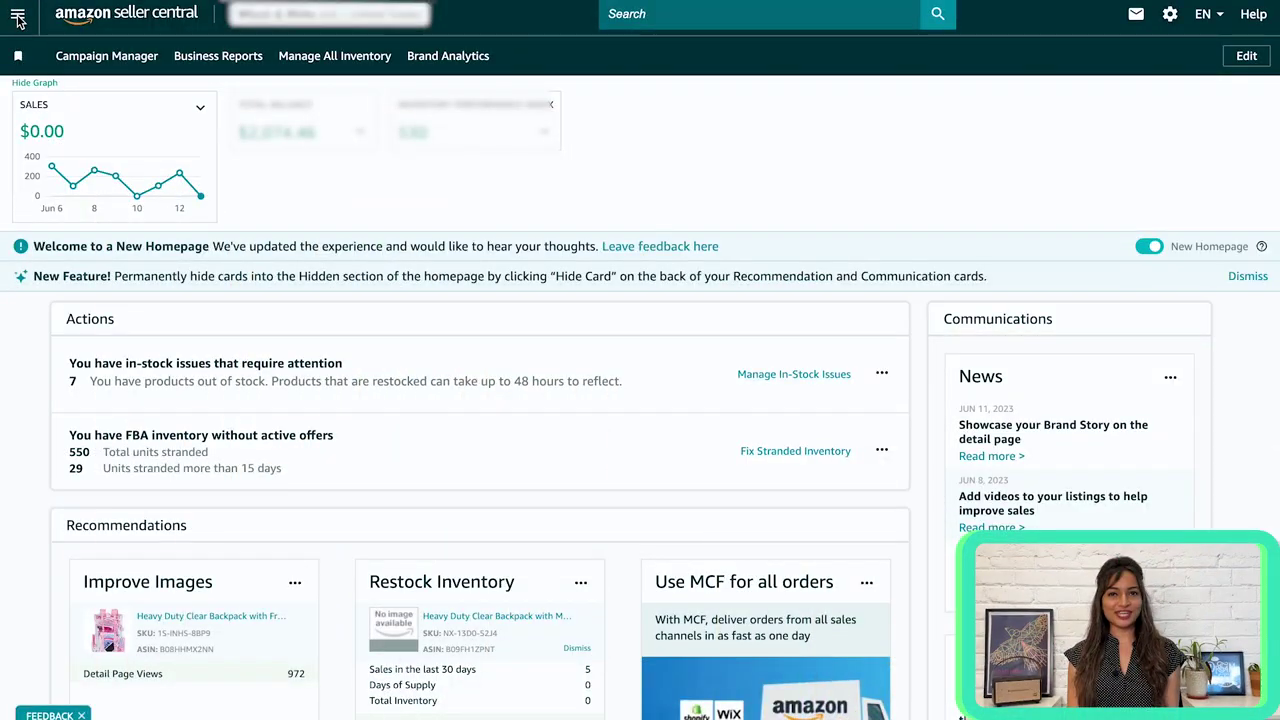
# Go to Business Reports via the Reports menu, retrying once to load the Sales Dashboard.
pyautogui.click(18, 20)
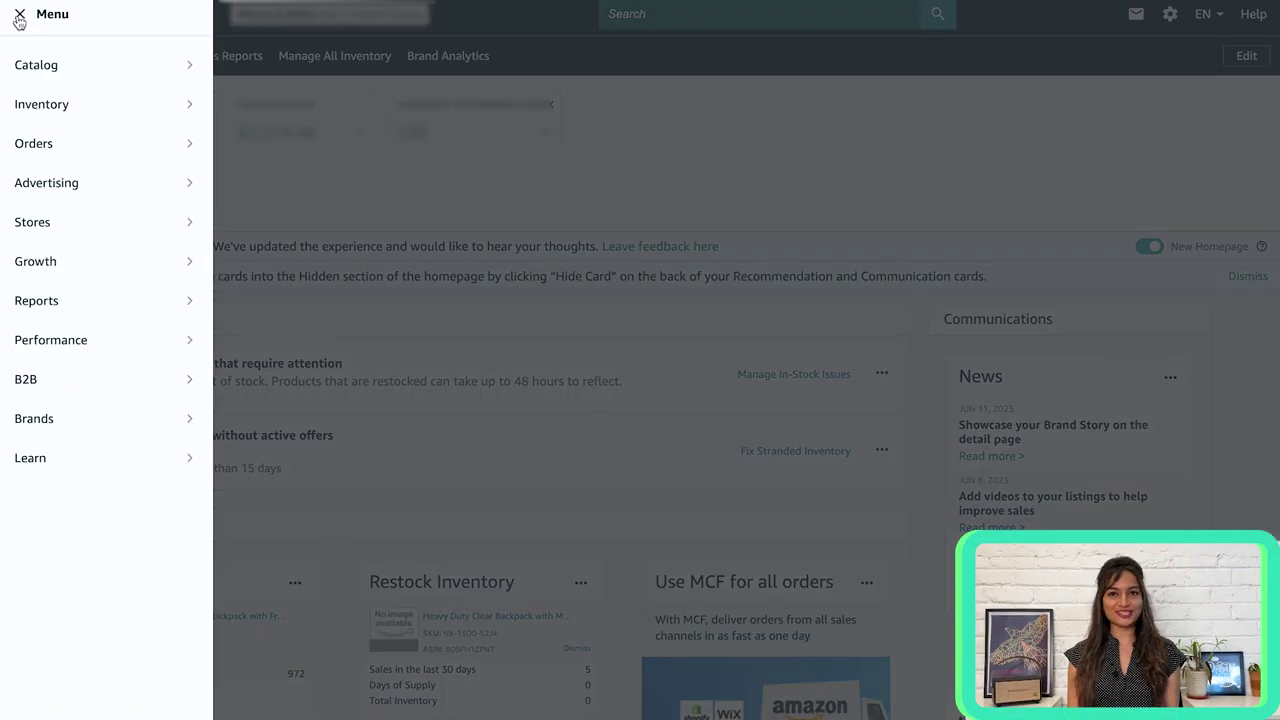
pyautogui.moveTo(18, 306)
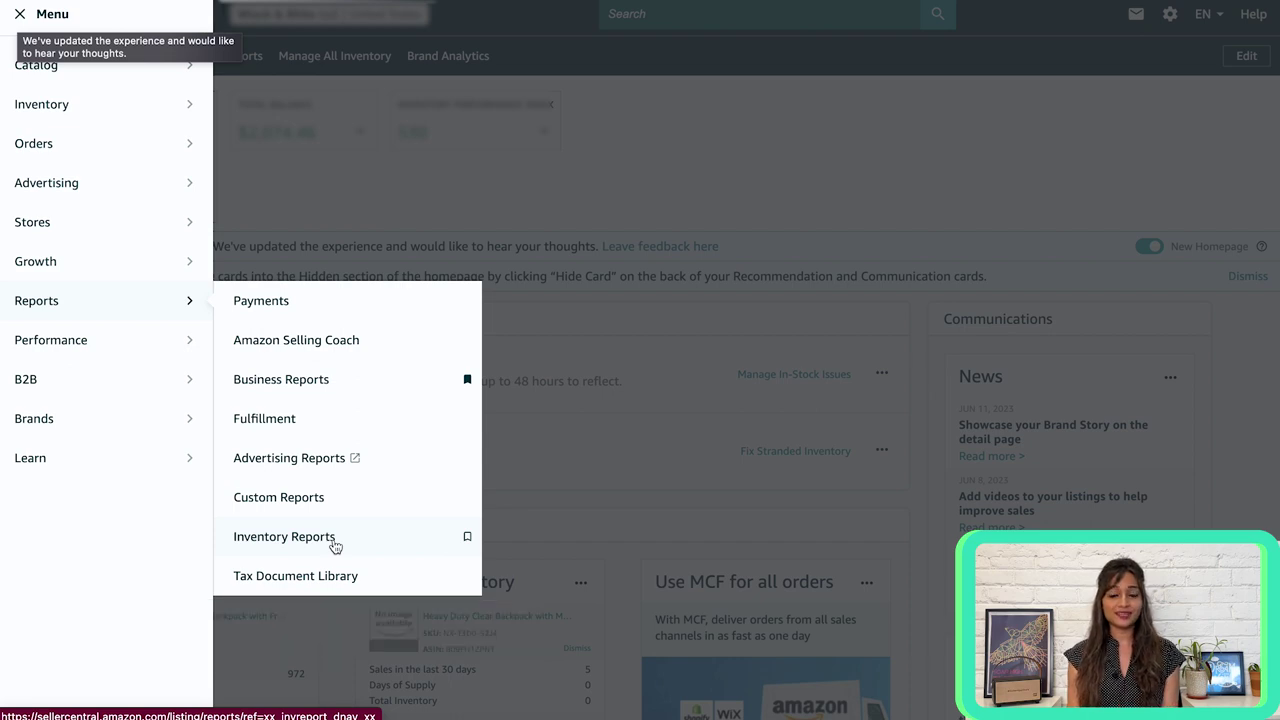
pyautogui.click(337, 382)
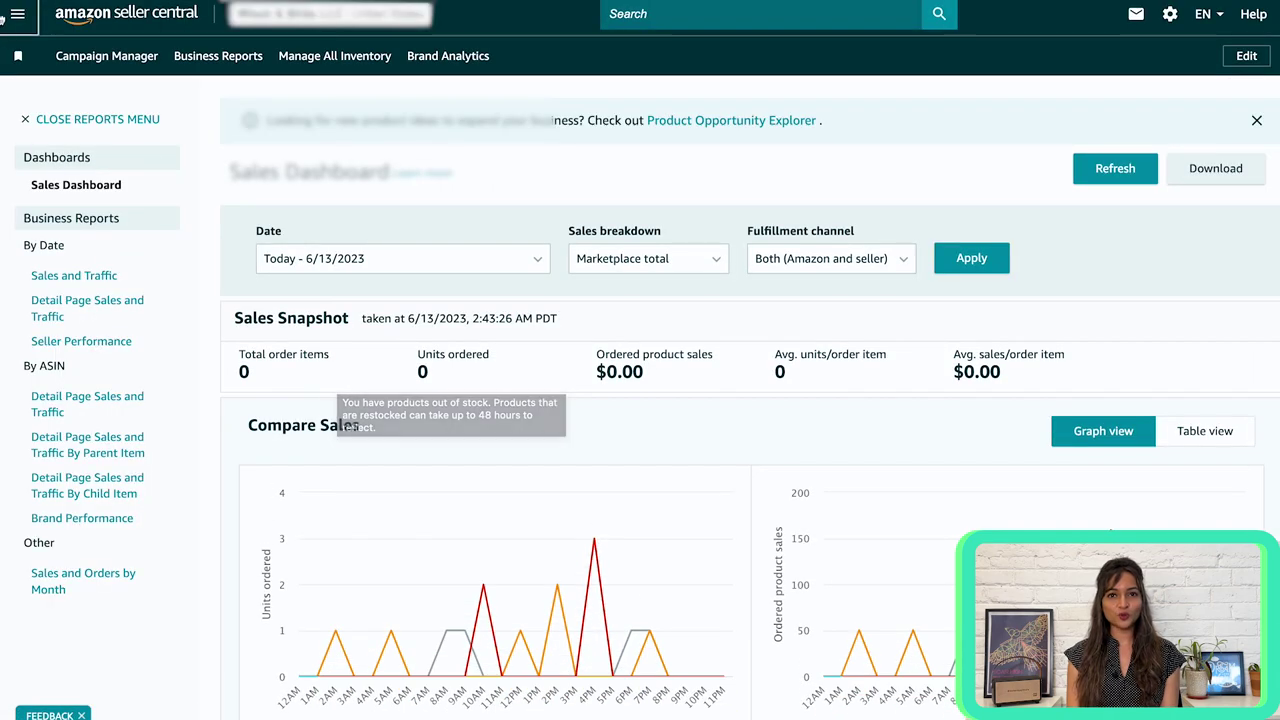
pyautogui.click(15, 15)
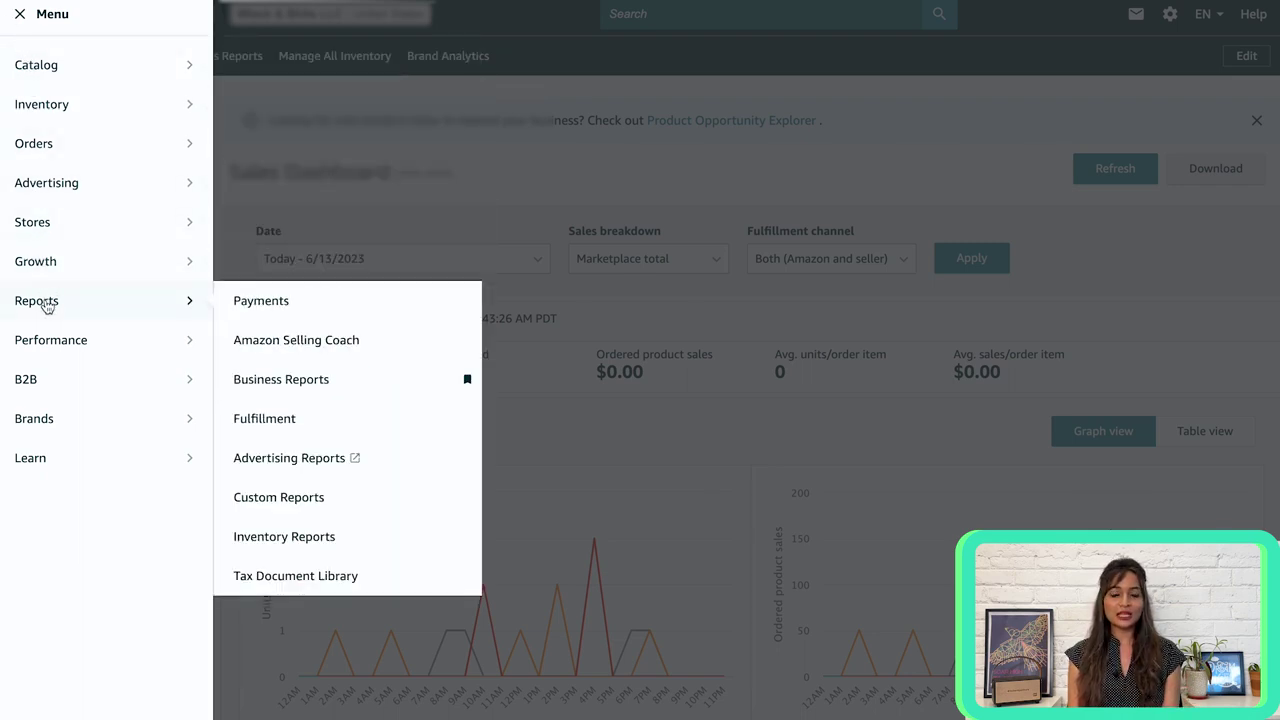
pyautogui.click(288, 386)
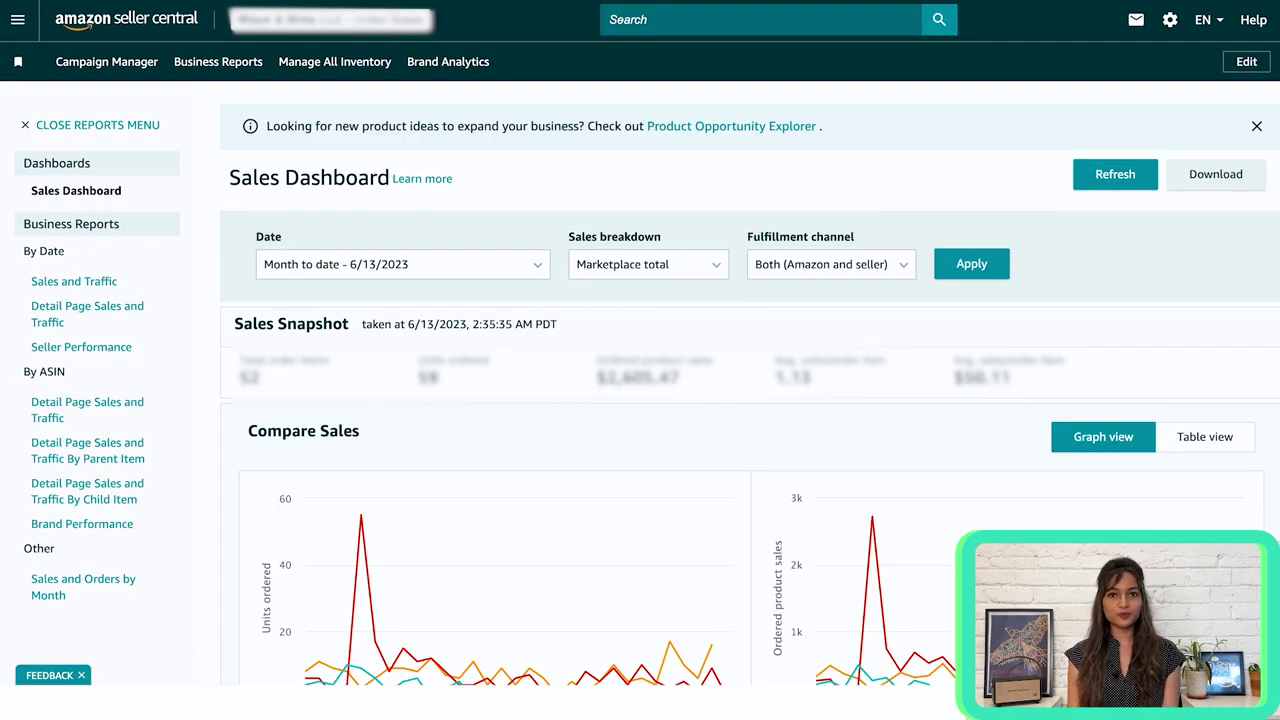
pyautogui.scroll(-1, 318, 186)
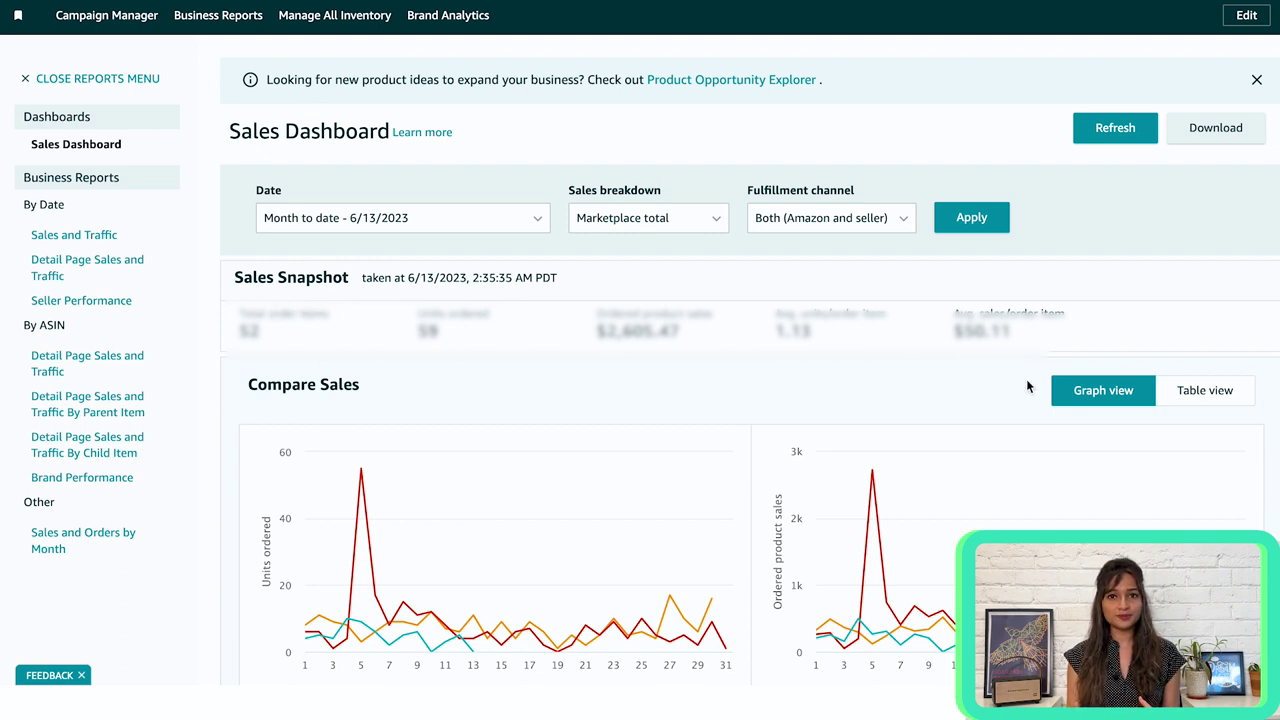
pyautogui.scroll(-1, 1009, 371)
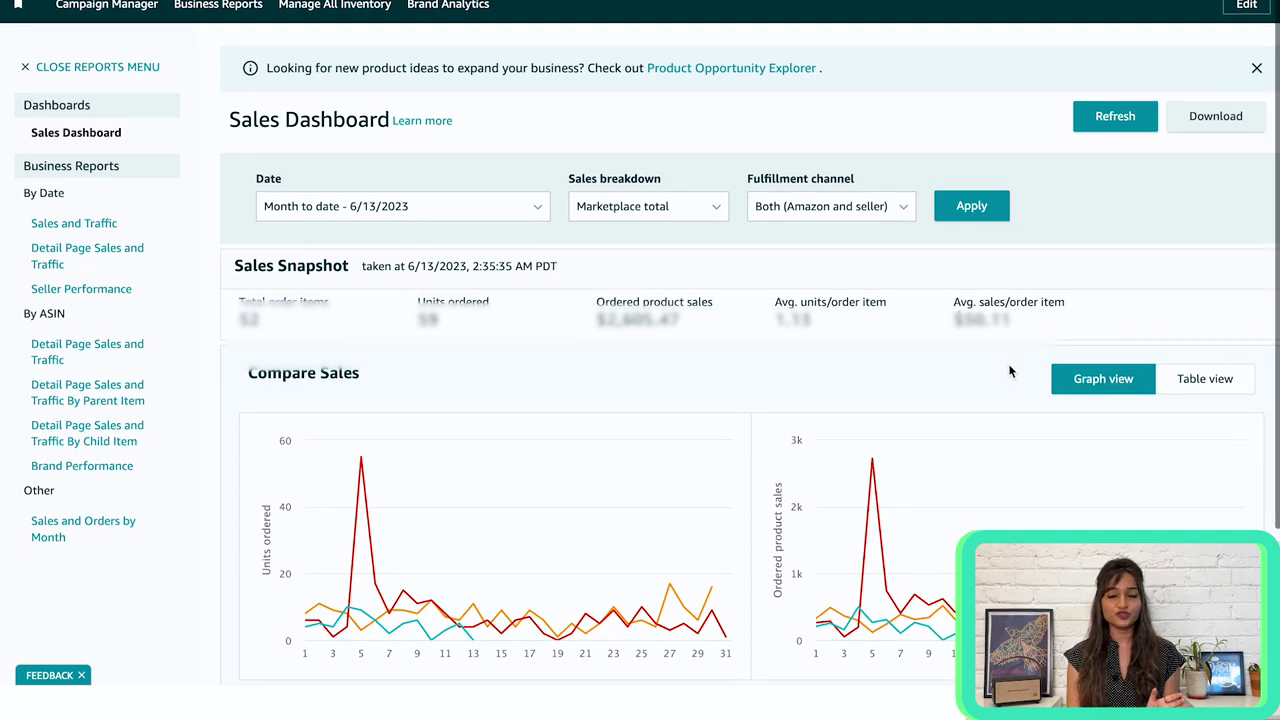
pyautogui.scroll(-2, 1009, 371)
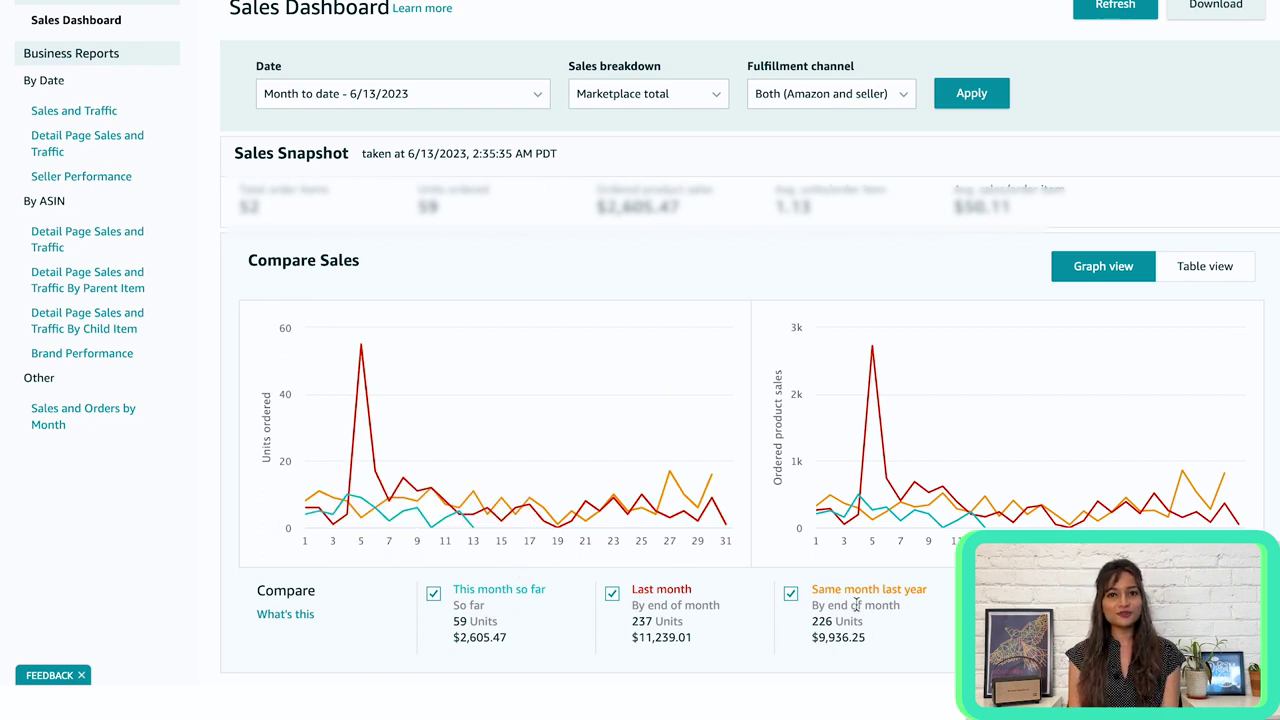
pyautogui.click(530, 95)
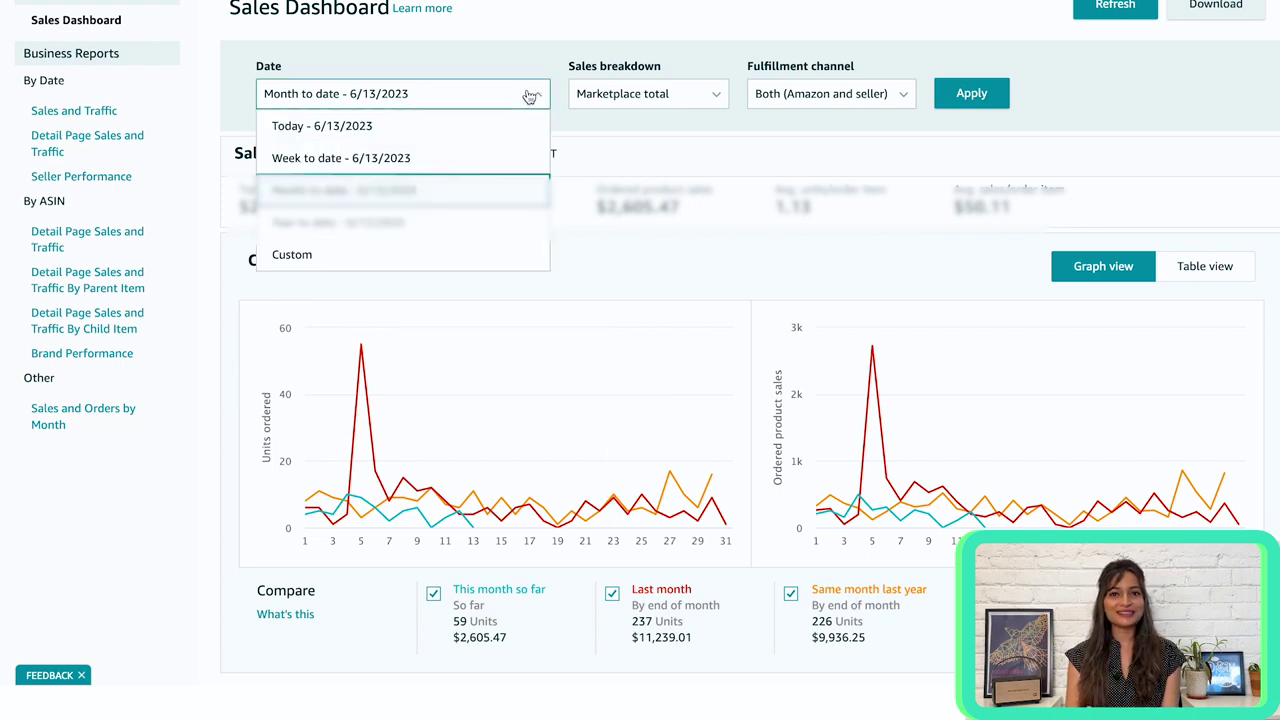
pyautogui.click(718, 98)
pyautogui.click(902, 104)
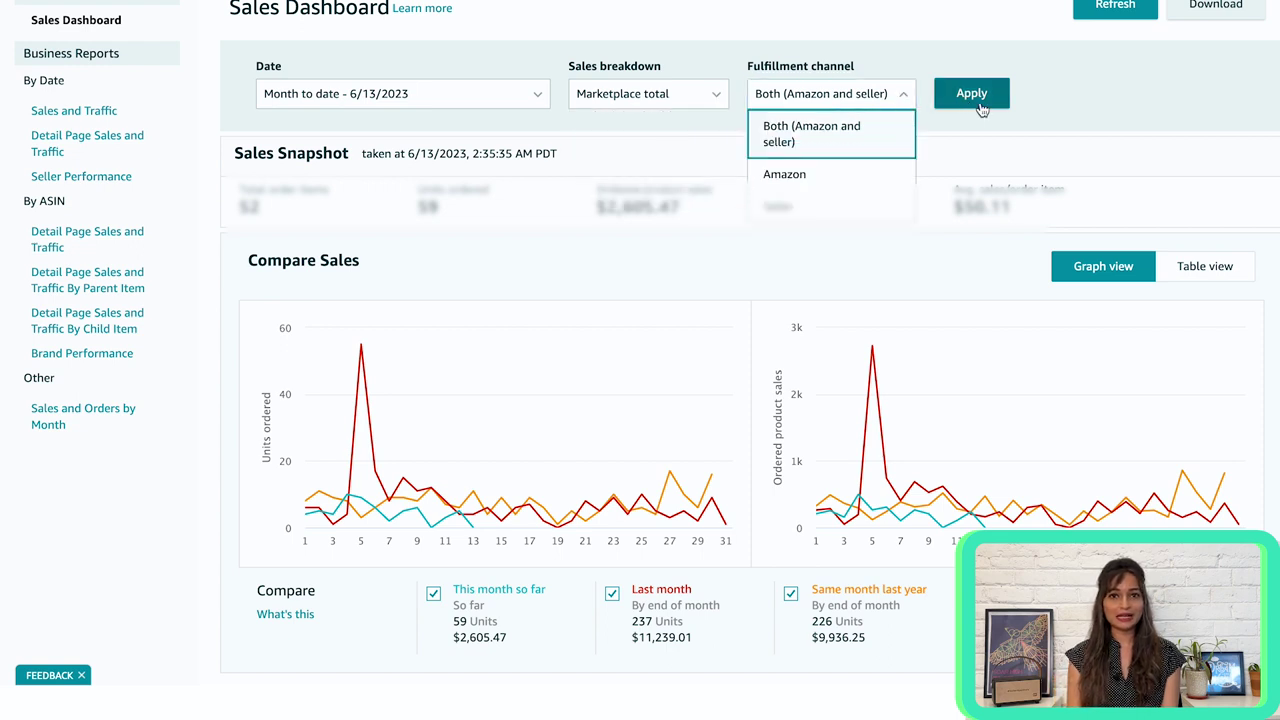
pyautogui.click(1087, 100)
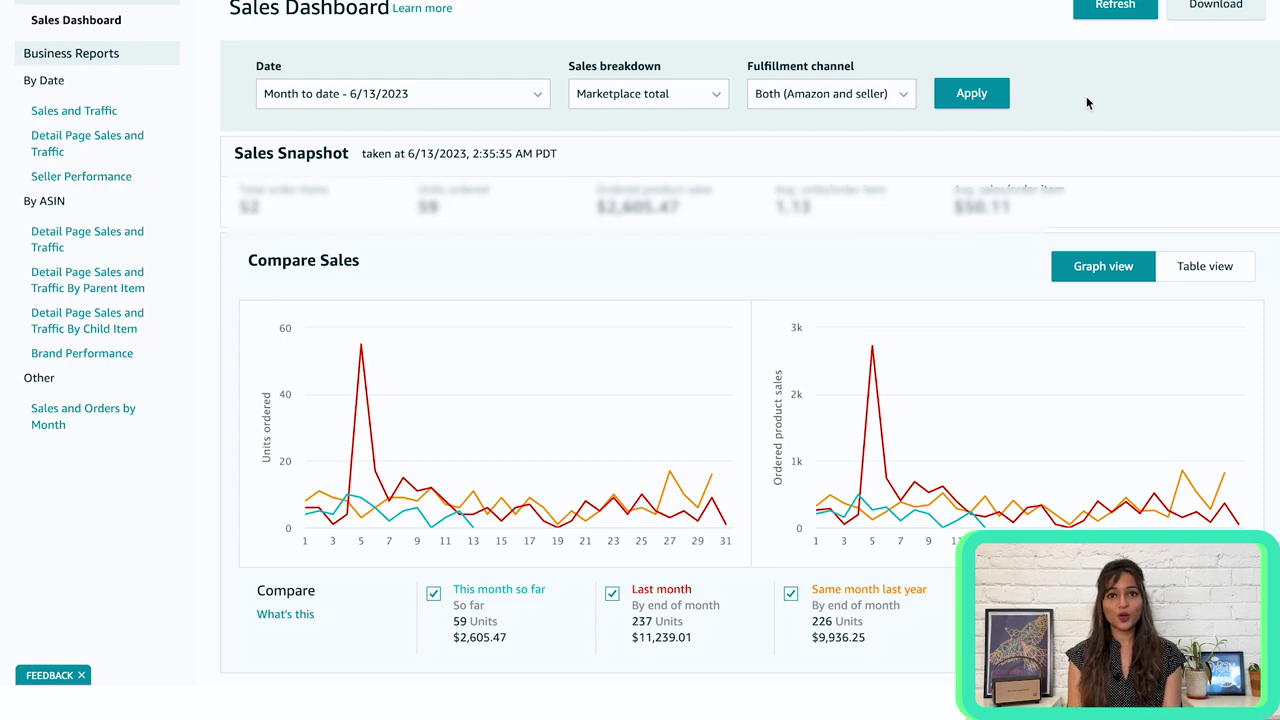
pyautogui.click(1198, 272)
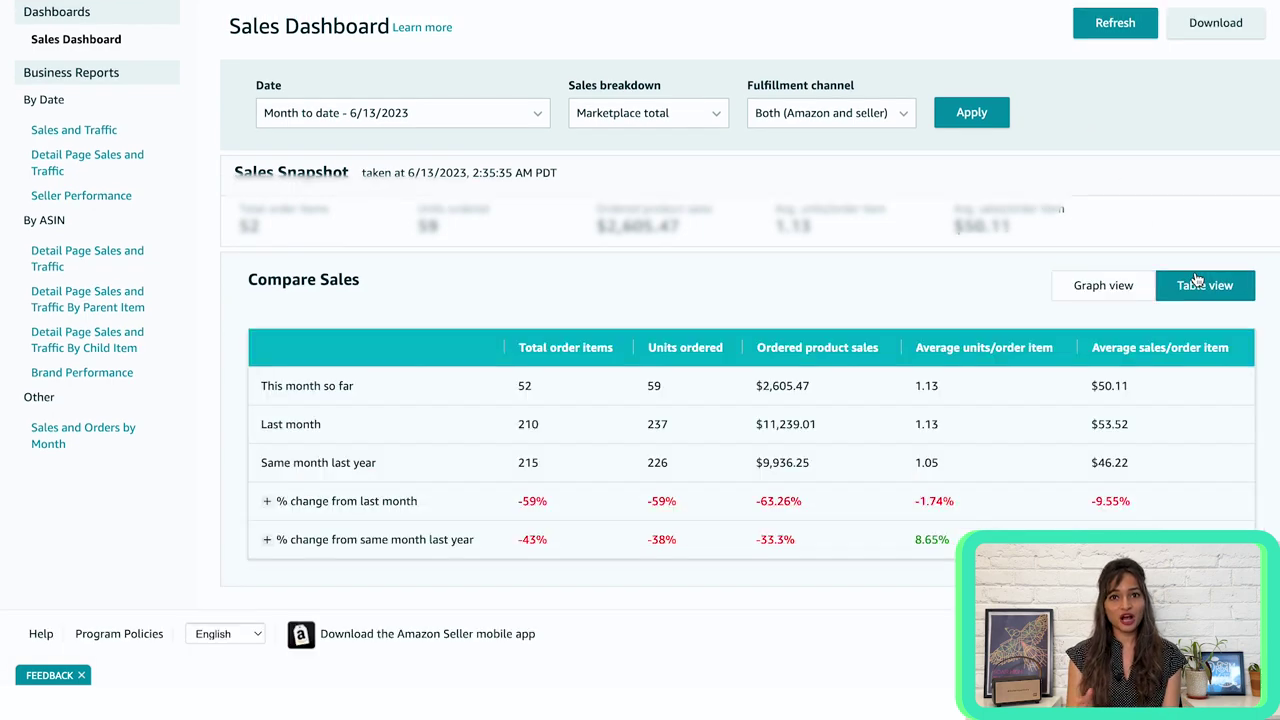
pyautogui.click(1123, 294)
pyautogui.scroll(-1, 884, 297)
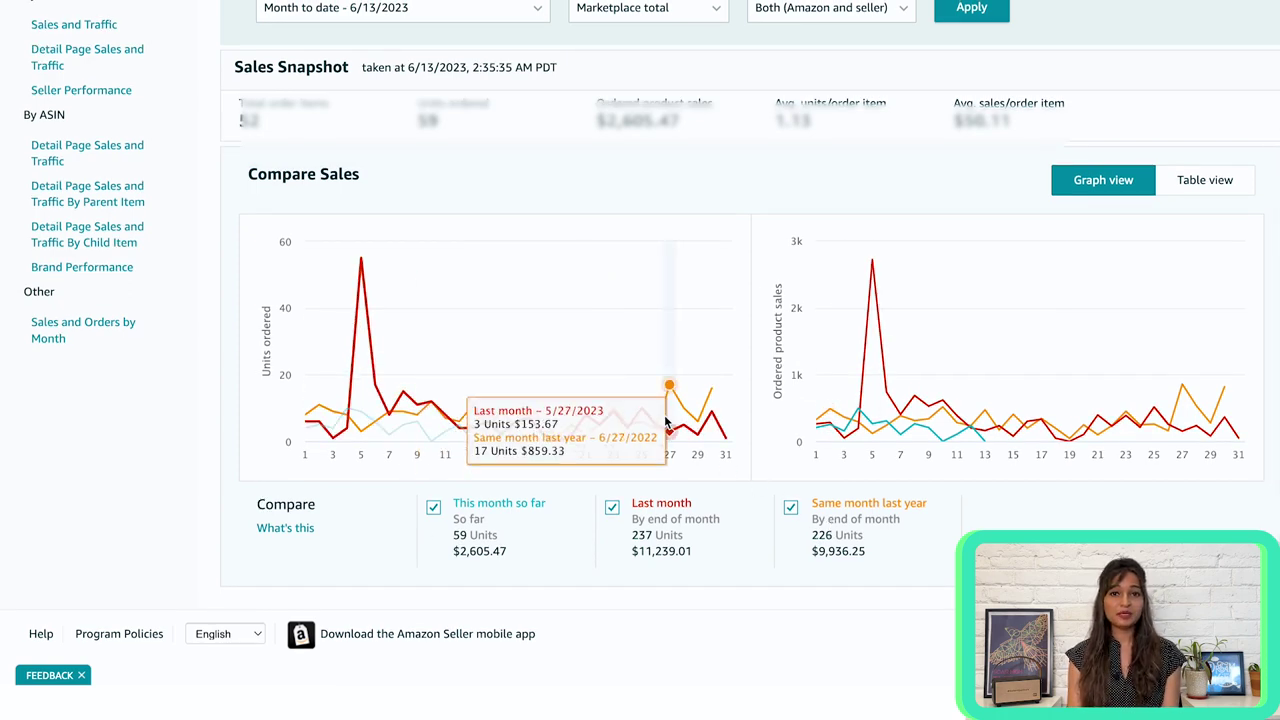
pyautogui.scroll(2, 654, 405)
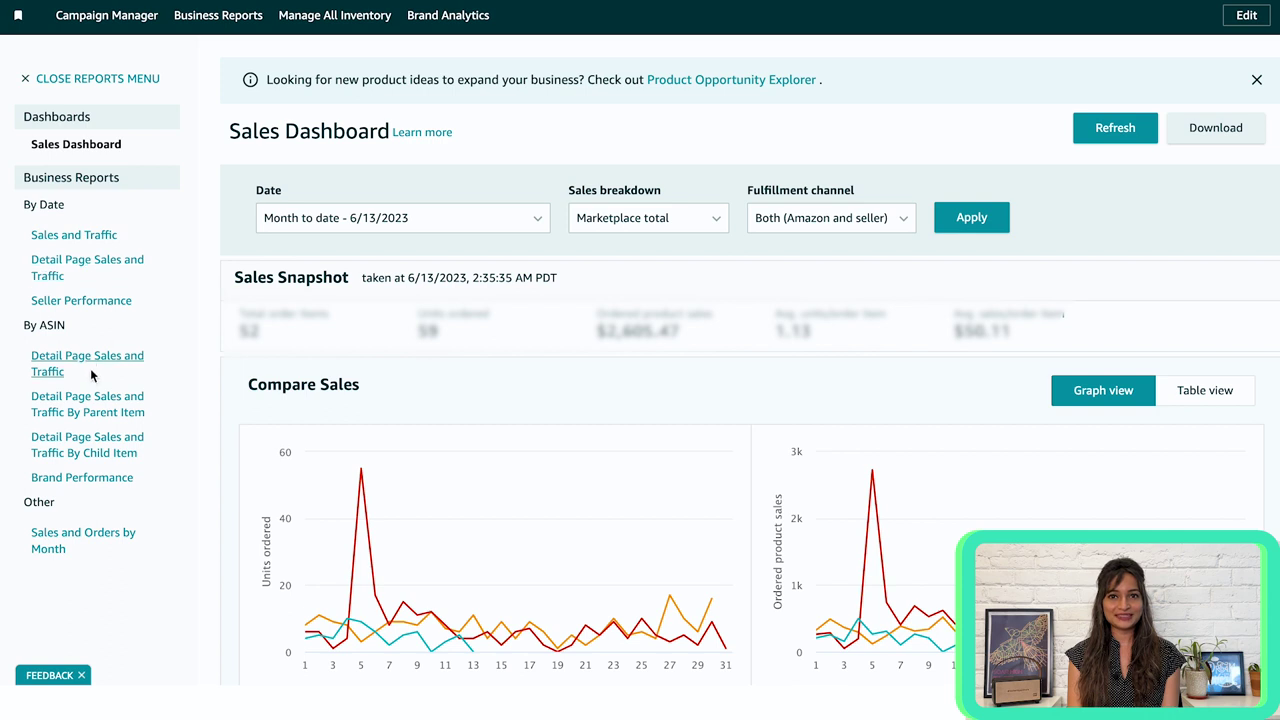
# Open the Detail Page Sales and Traffic By Child Item report and scan its per-item columns.
pyautogui.click(95, 452)
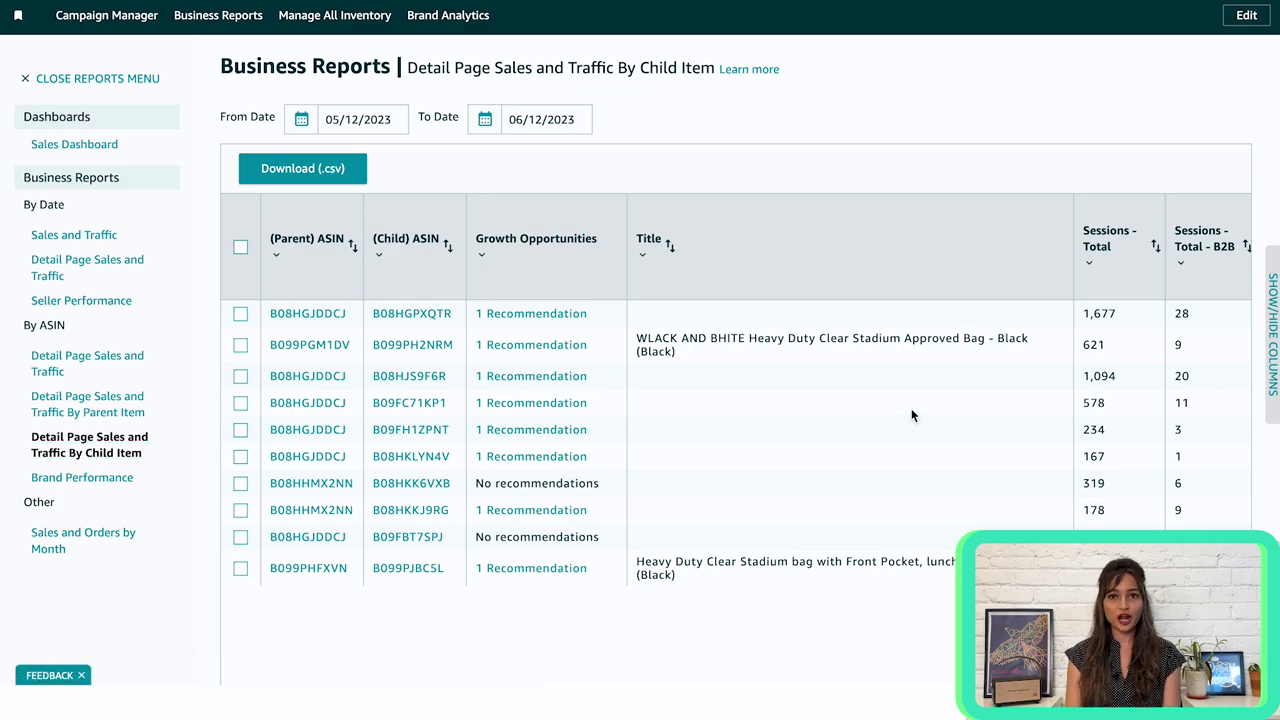
pyautogui.hscroll(5, 911, 408)
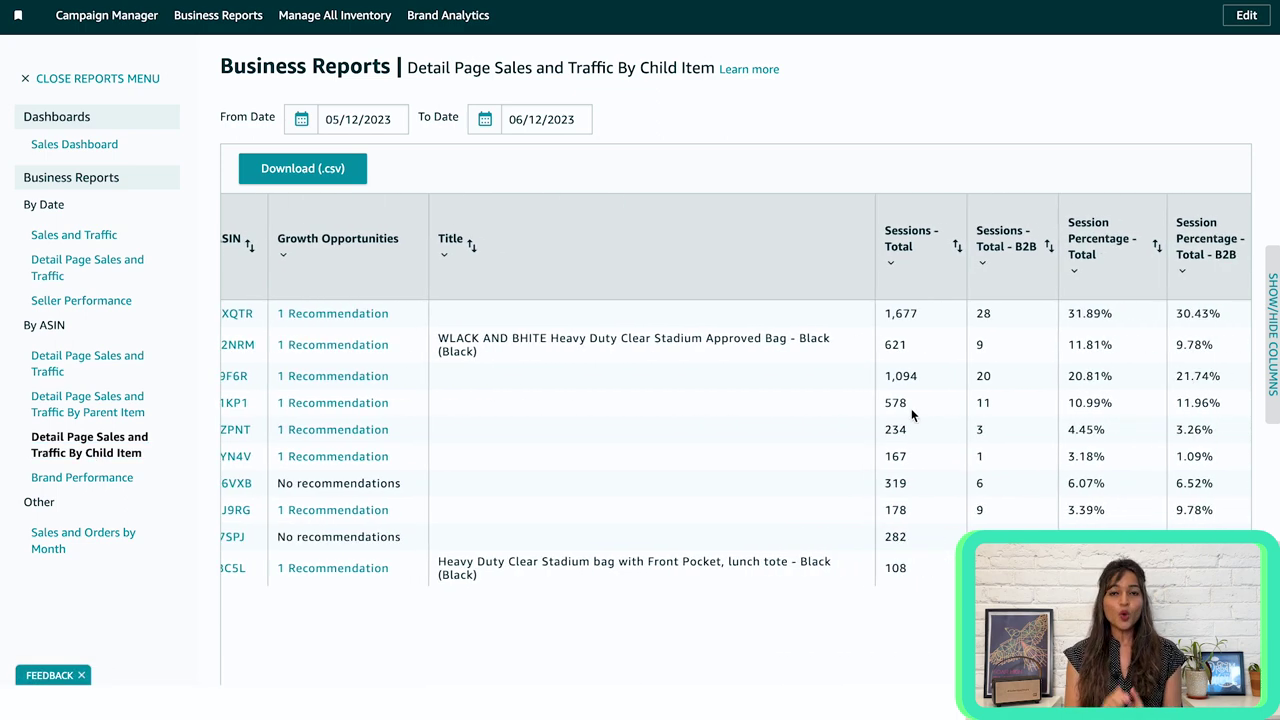
pyautogui.hscroll(5, 911, 408)
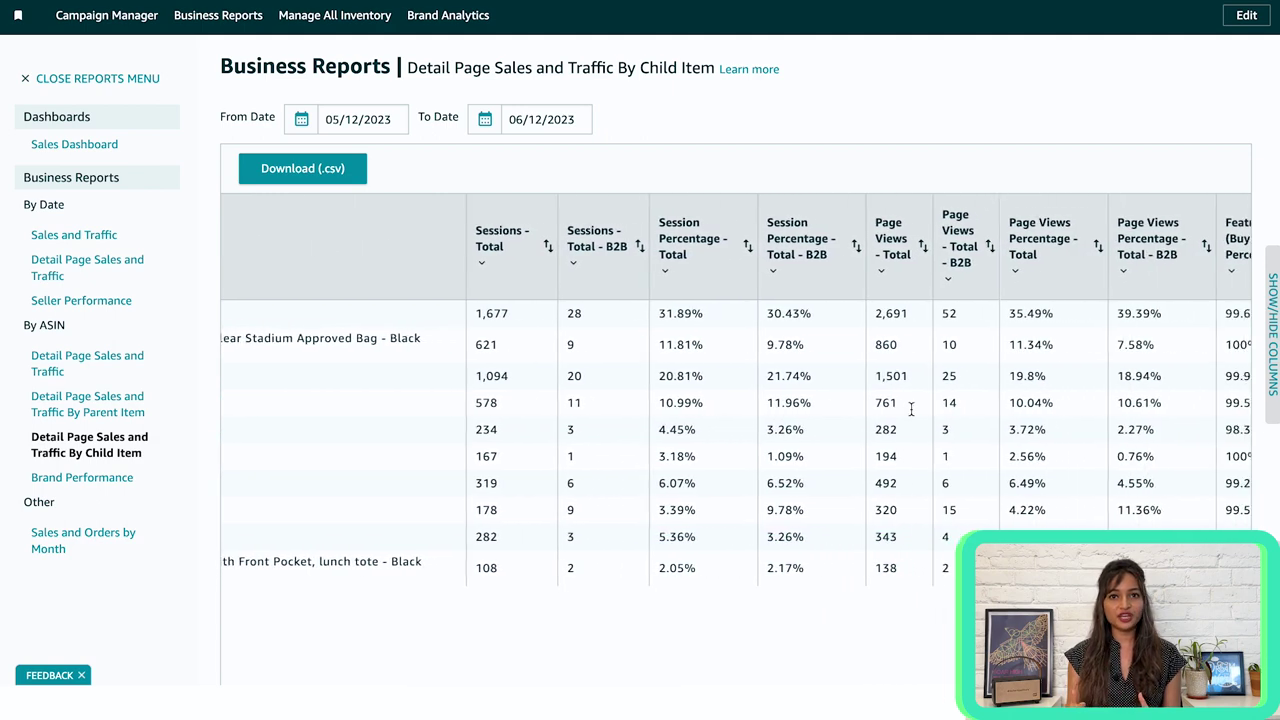
pyautogui.hscroll(3, 911, 408)
pyautogui.hscroll(-2, 911, 410)
pyautogui.hscroll(-8, 911, 408)
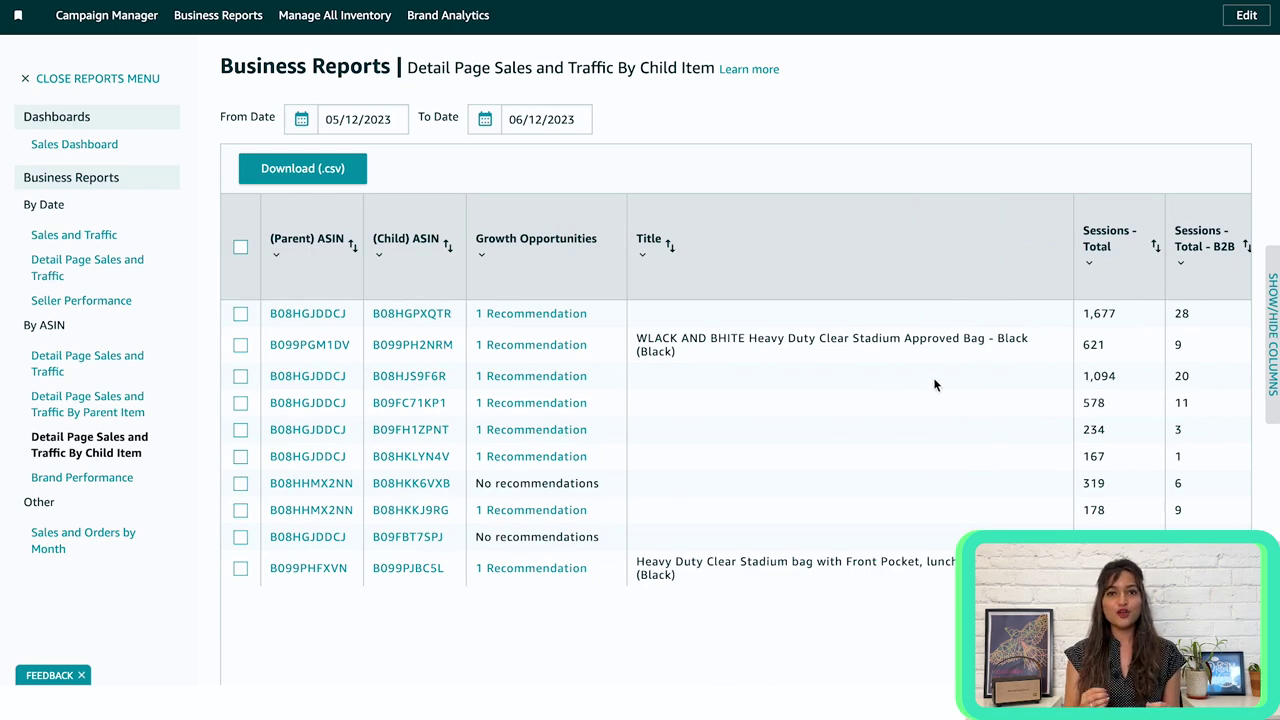
pyautogui.hscroll(10, 933, 377)
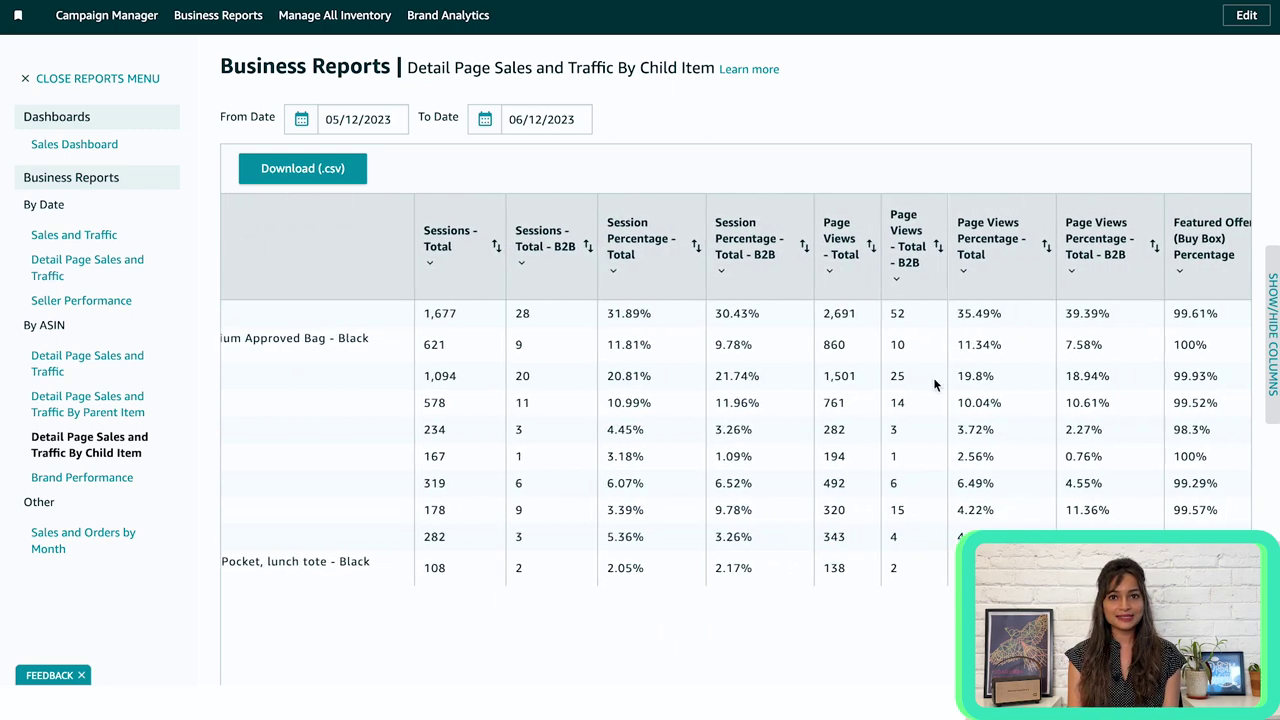
pyautogui.hscroll(-10, 935, 384)
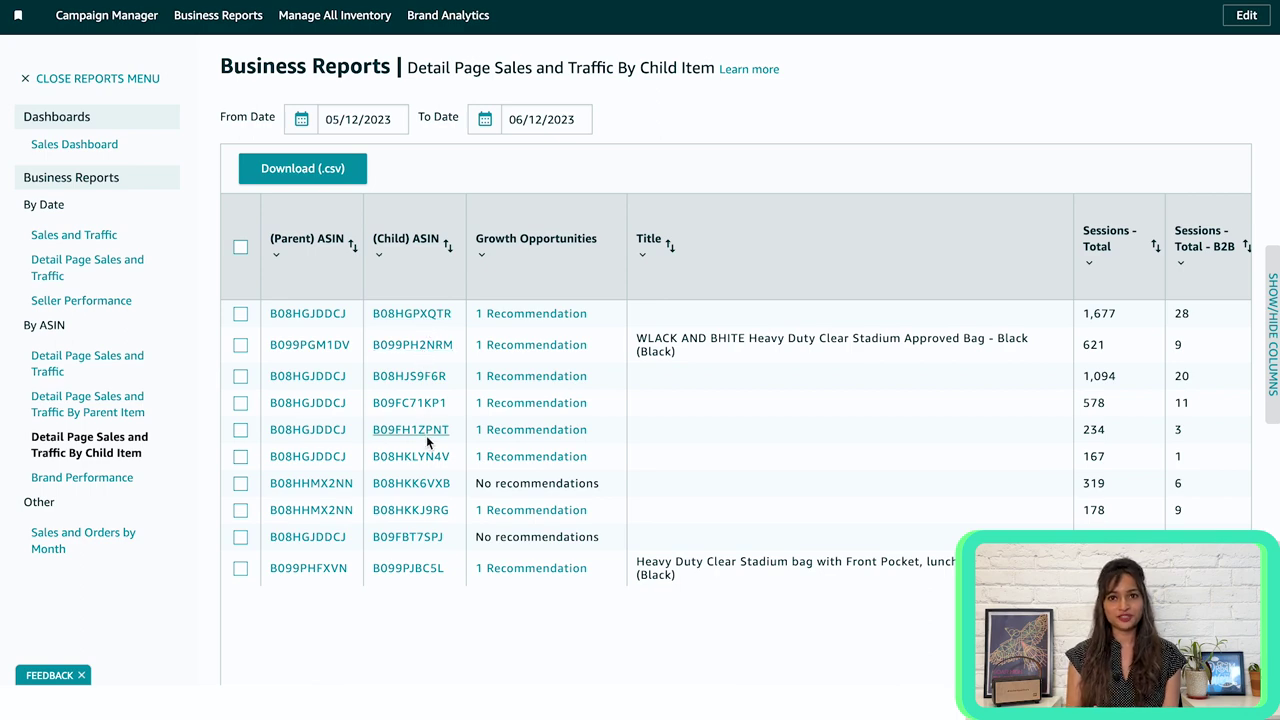
pyautogui.hscroll(10, 1215, 303)
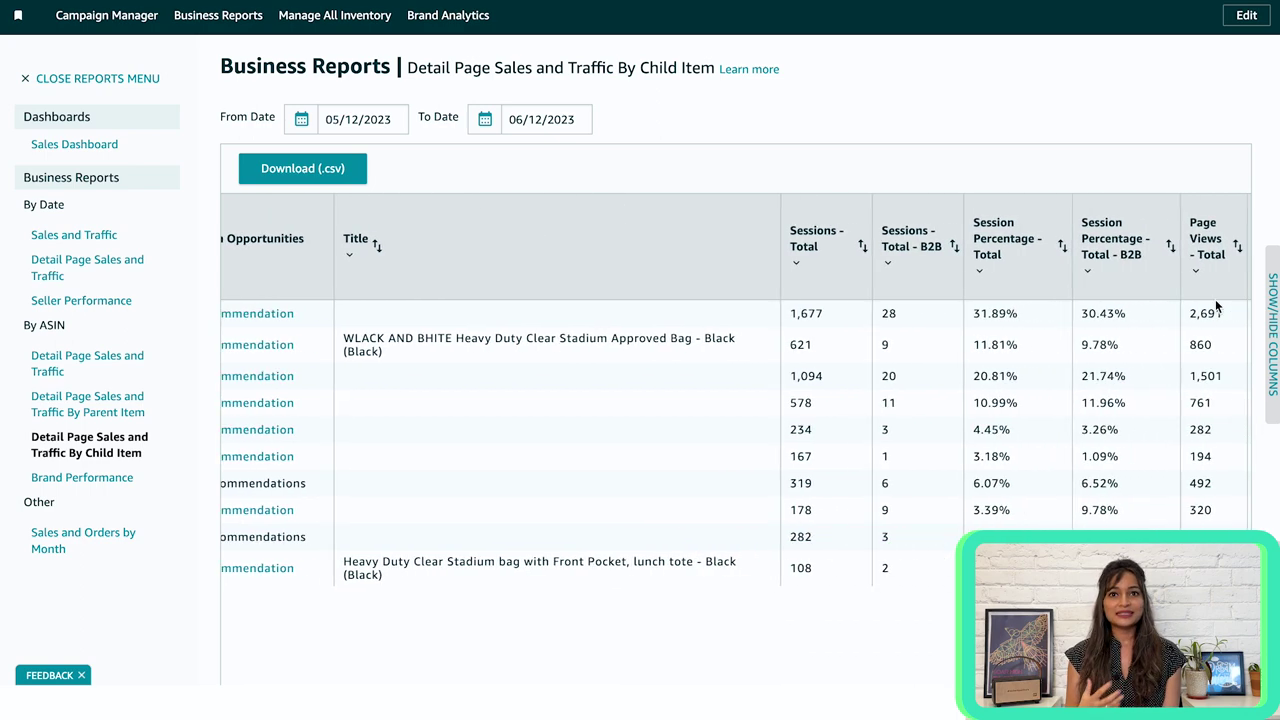
pyautogui.hscroll(5, 1216, 306)
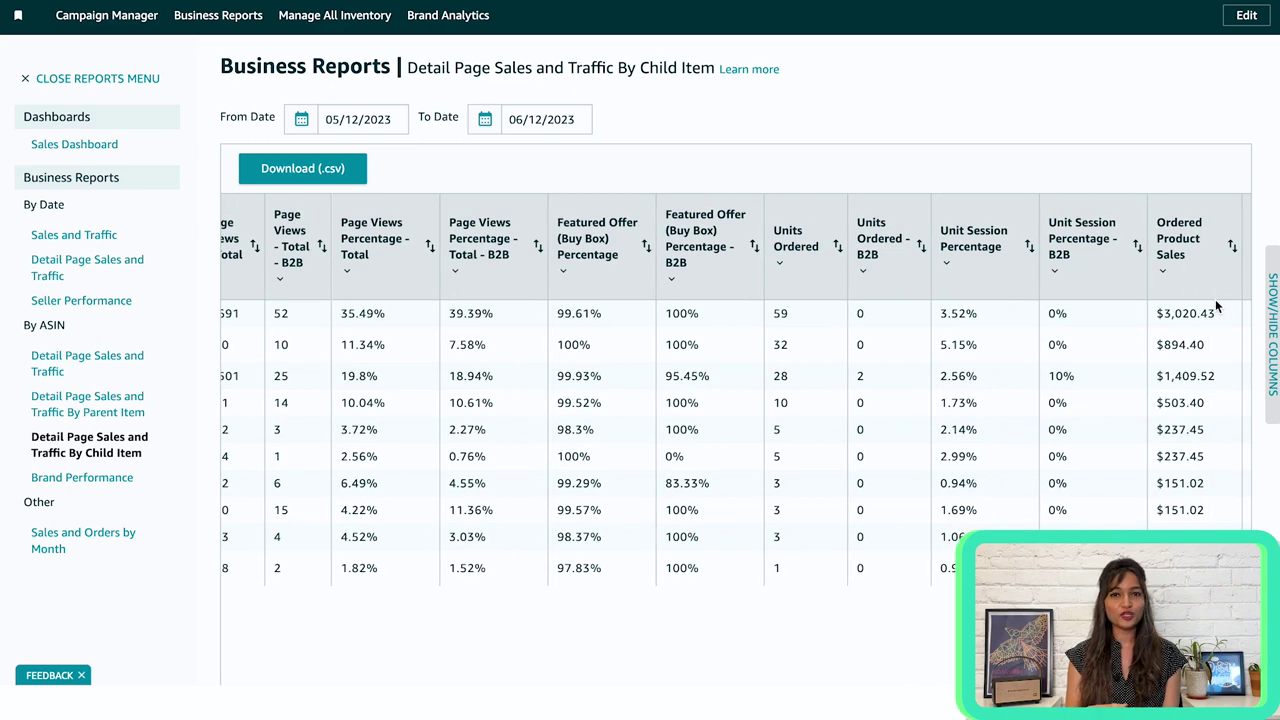
pyautogui.hscroll(5, 1216, 305)
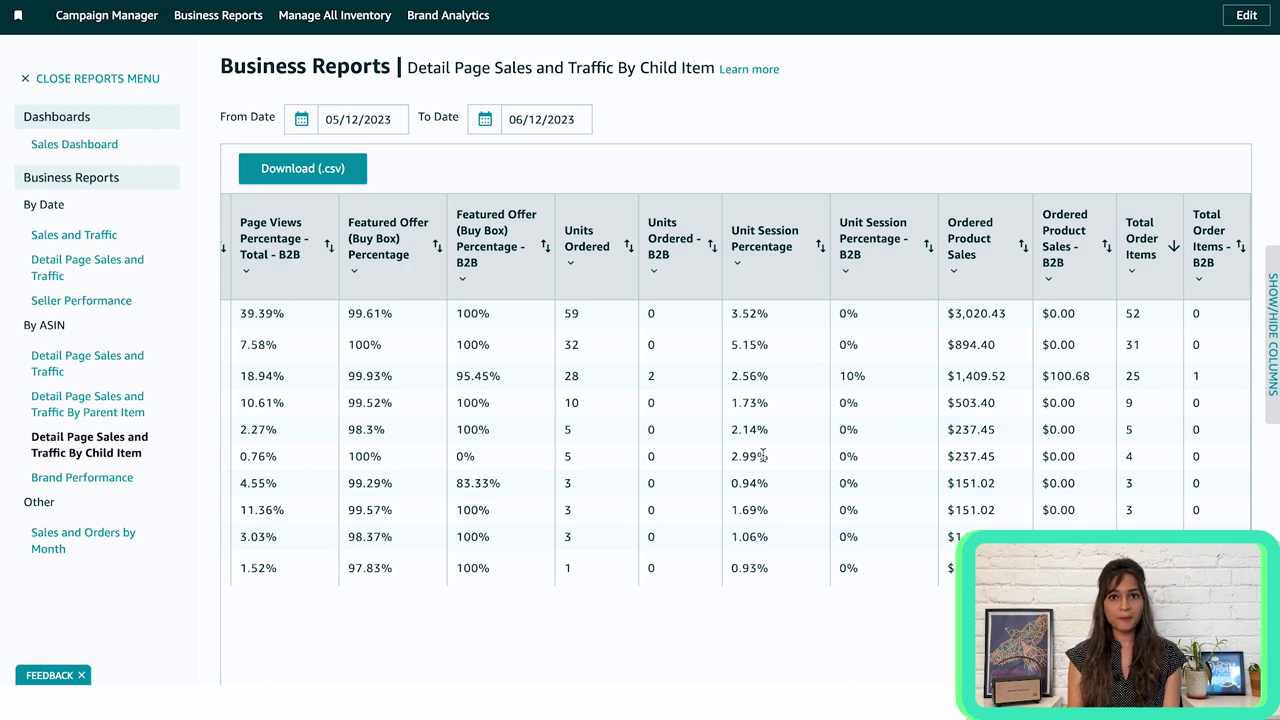
pyautogui.hscroll(-3, 763, 456)
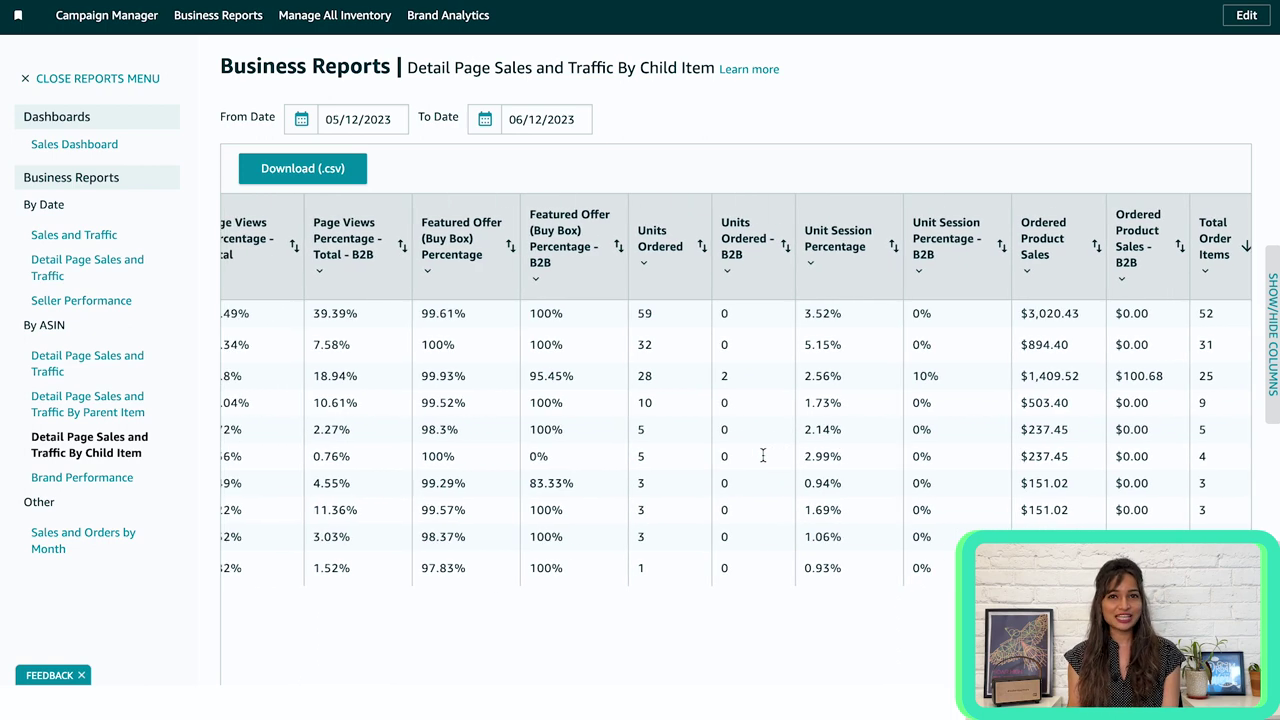
pyautogui.hscroll(-1, 763, 456)
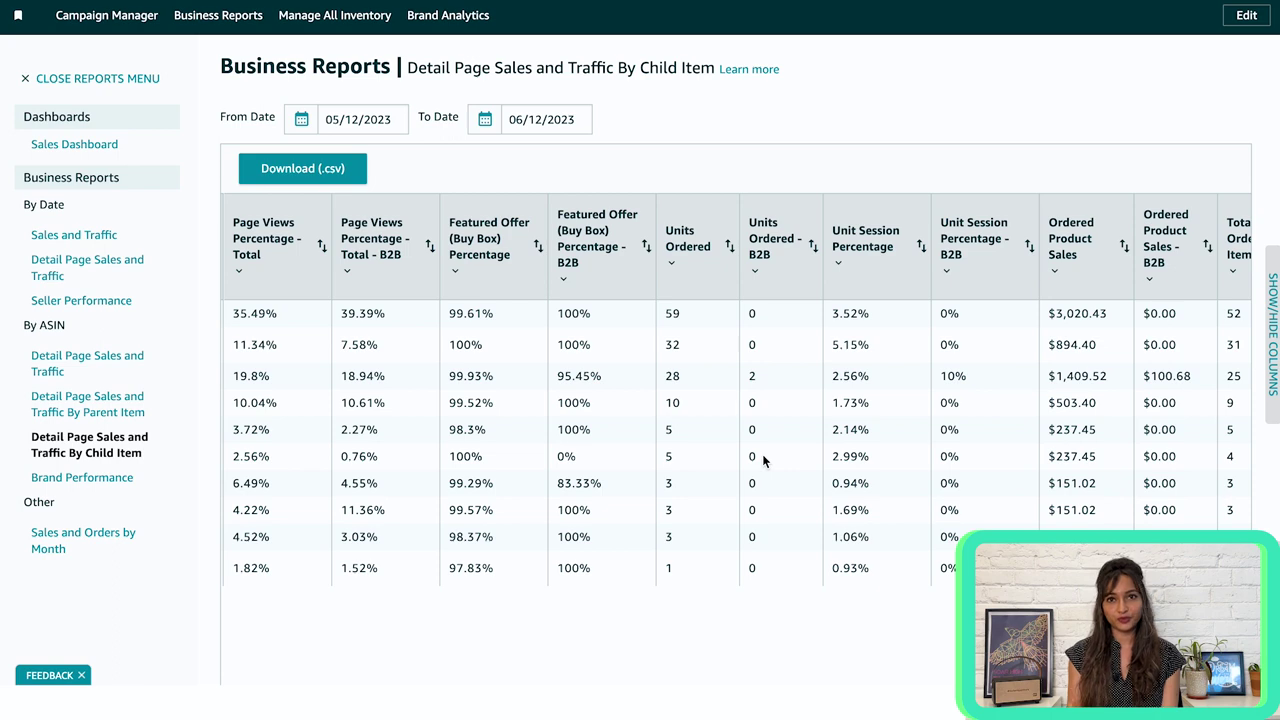
pyautogui.hscroll(-2, 763, 458)
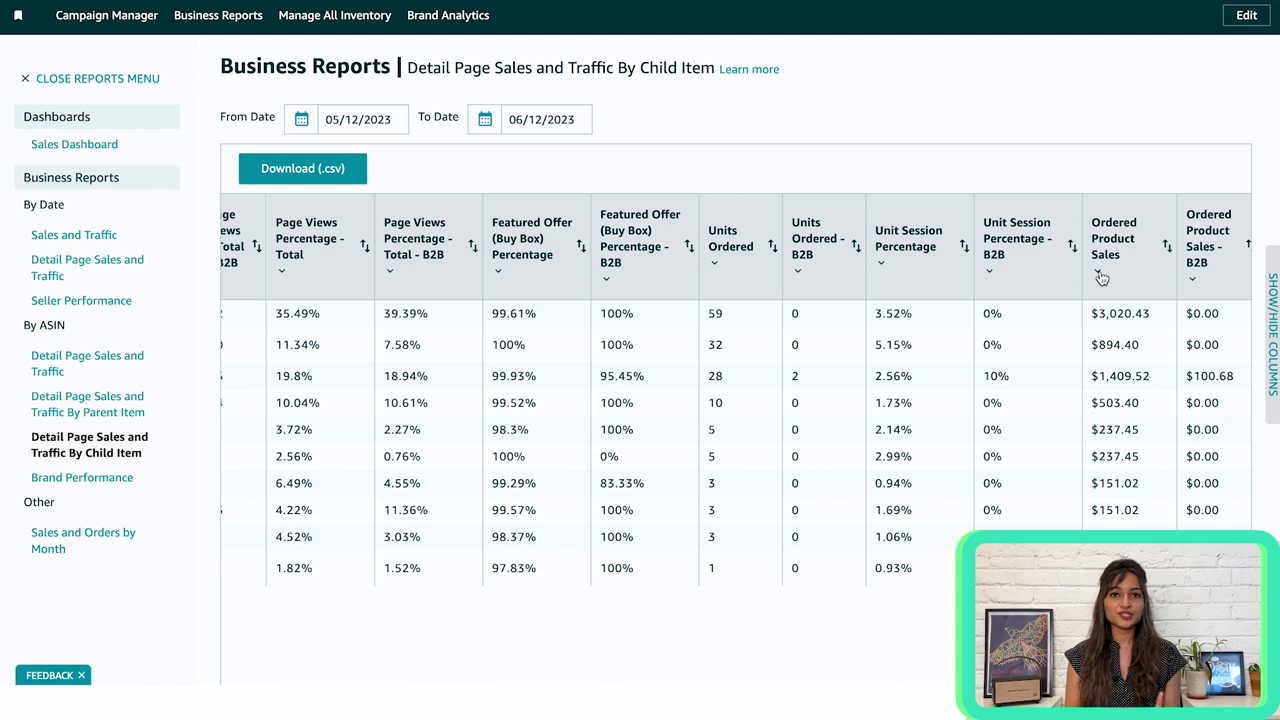
pyautogui.click(1166, 247)
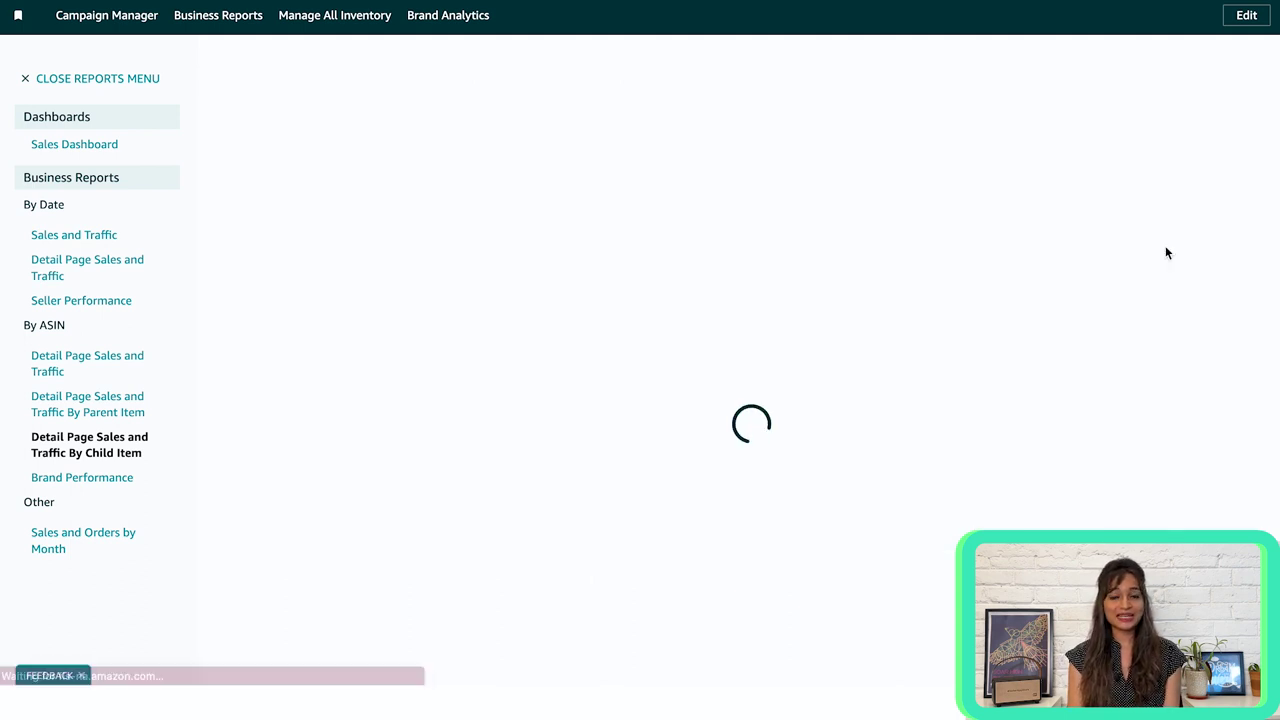
pyautogui.hscroll(15, 1176, 369)
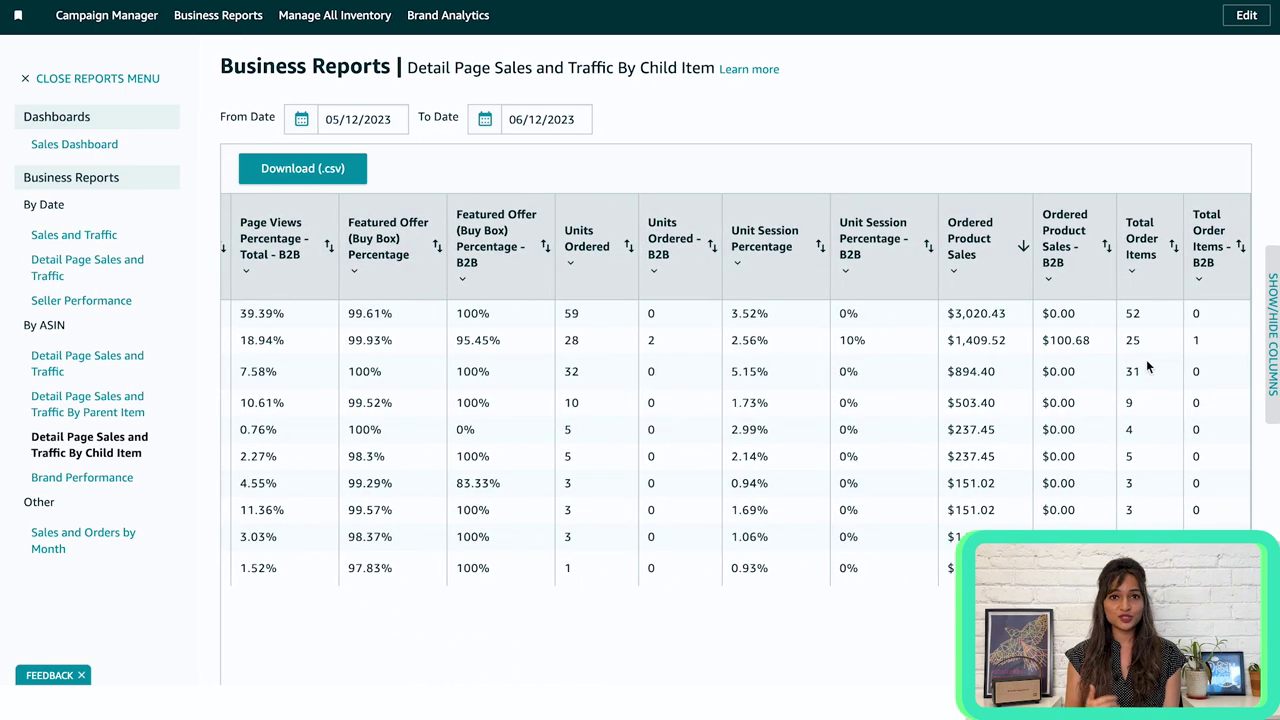
pyautogui.hscroll(-6, 879, 464)
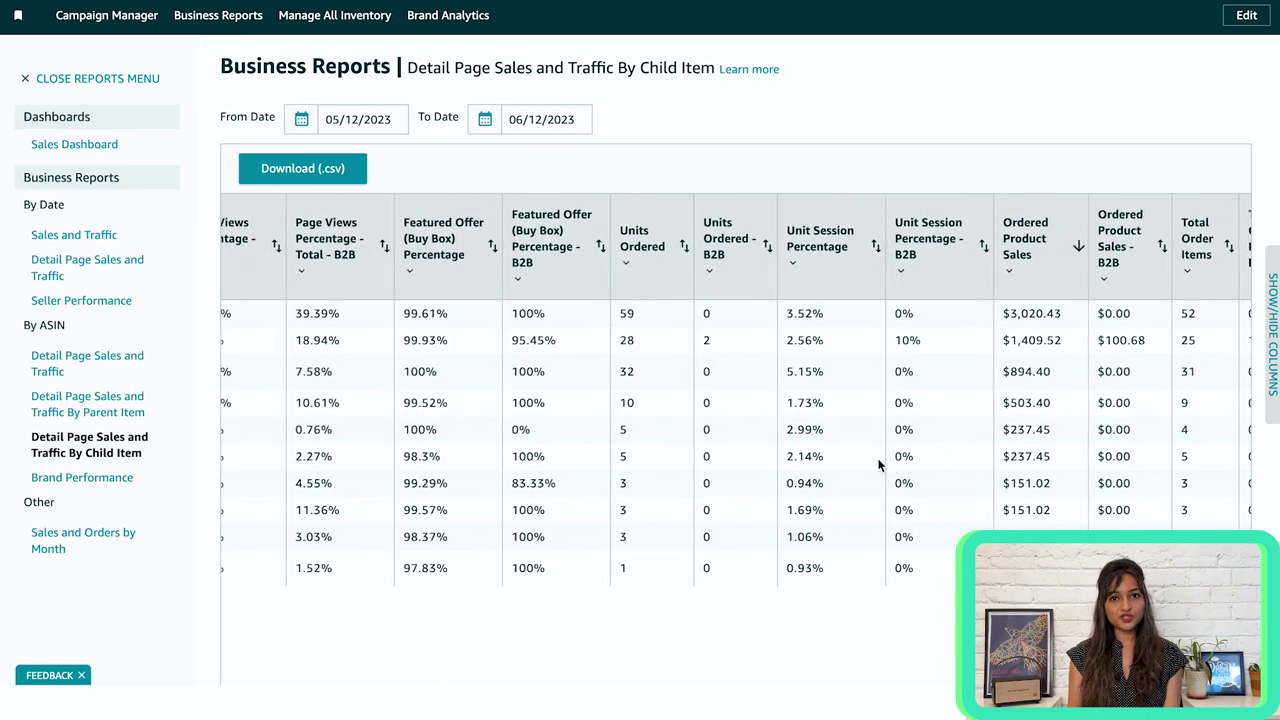
pyautogui.hscroll(-1, 879, 464)
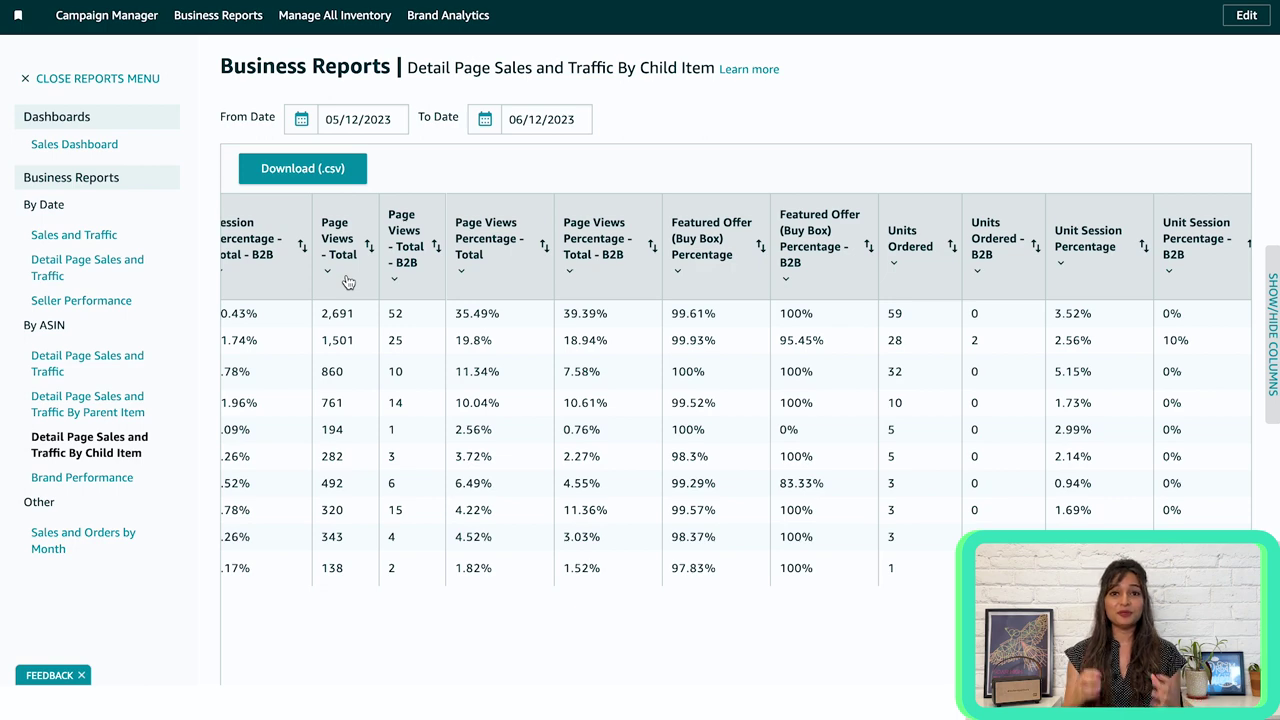
pyautogui.hscroll(-1, 352, 400)
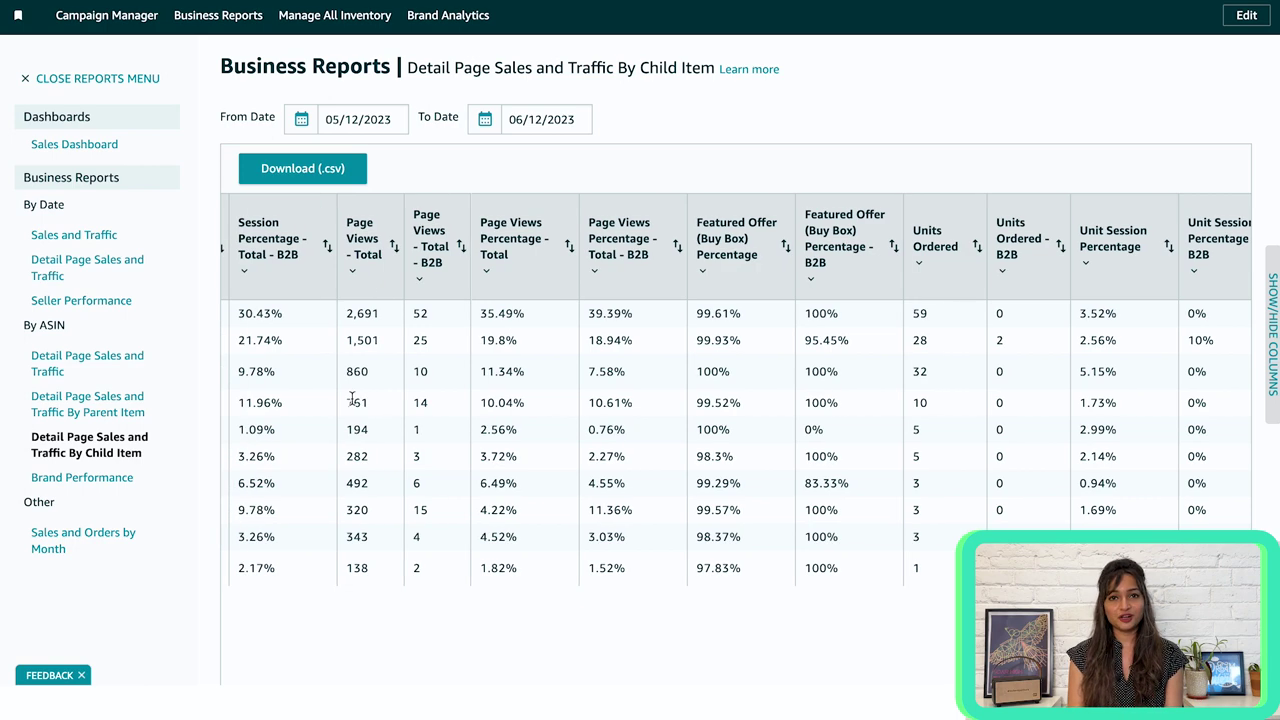
pyautogui.hscroll(-5, 352, 400)
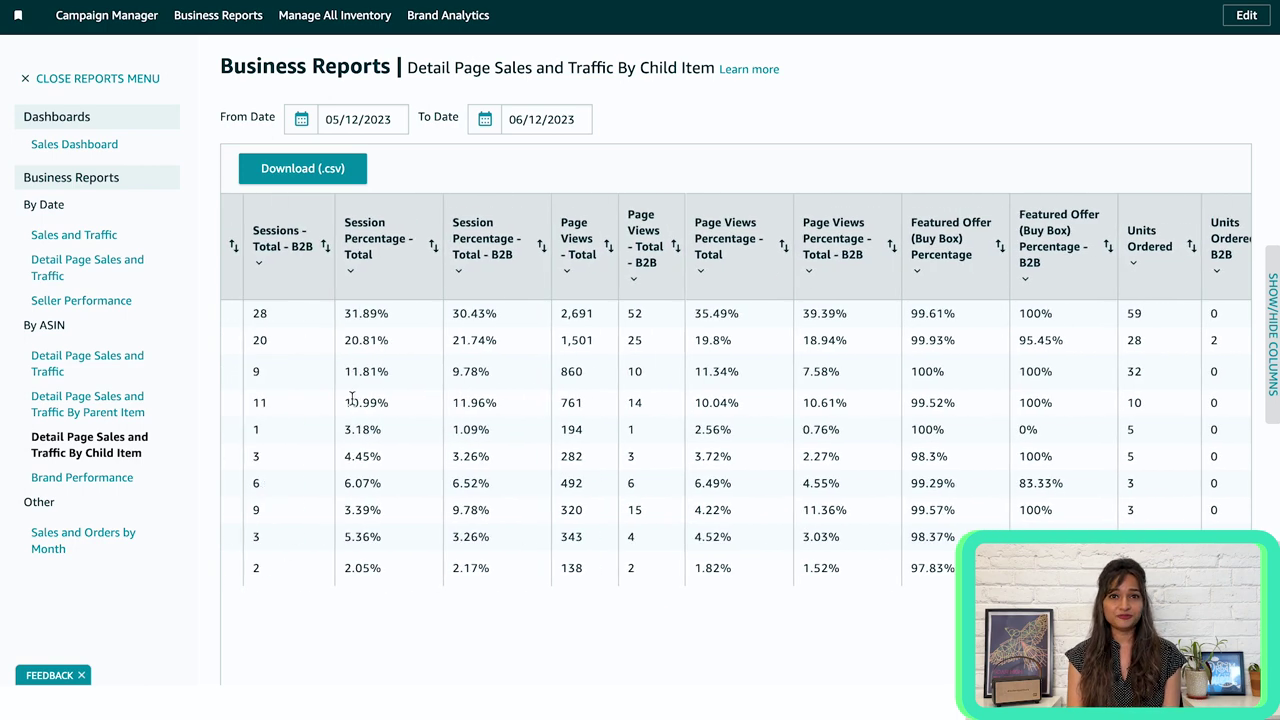
pyautogui.hscroll(-8, 352, 400)
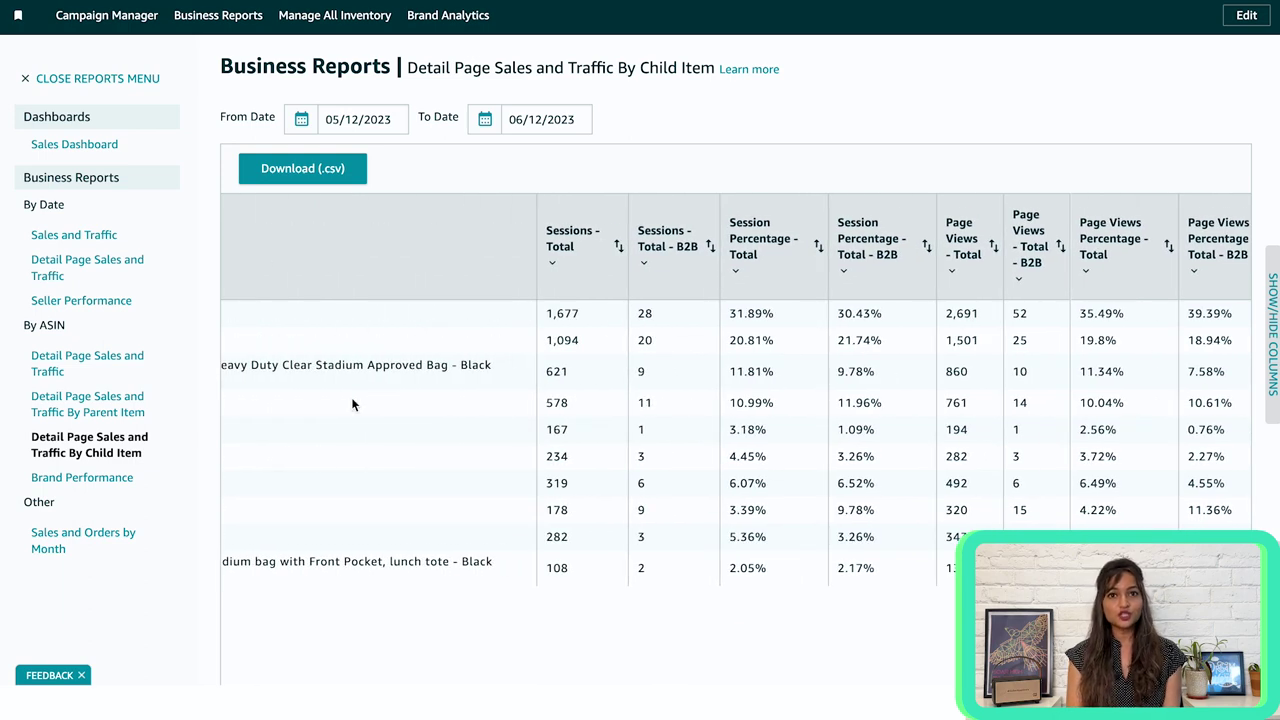
pyautogui.hscroll(14, 352, 400)
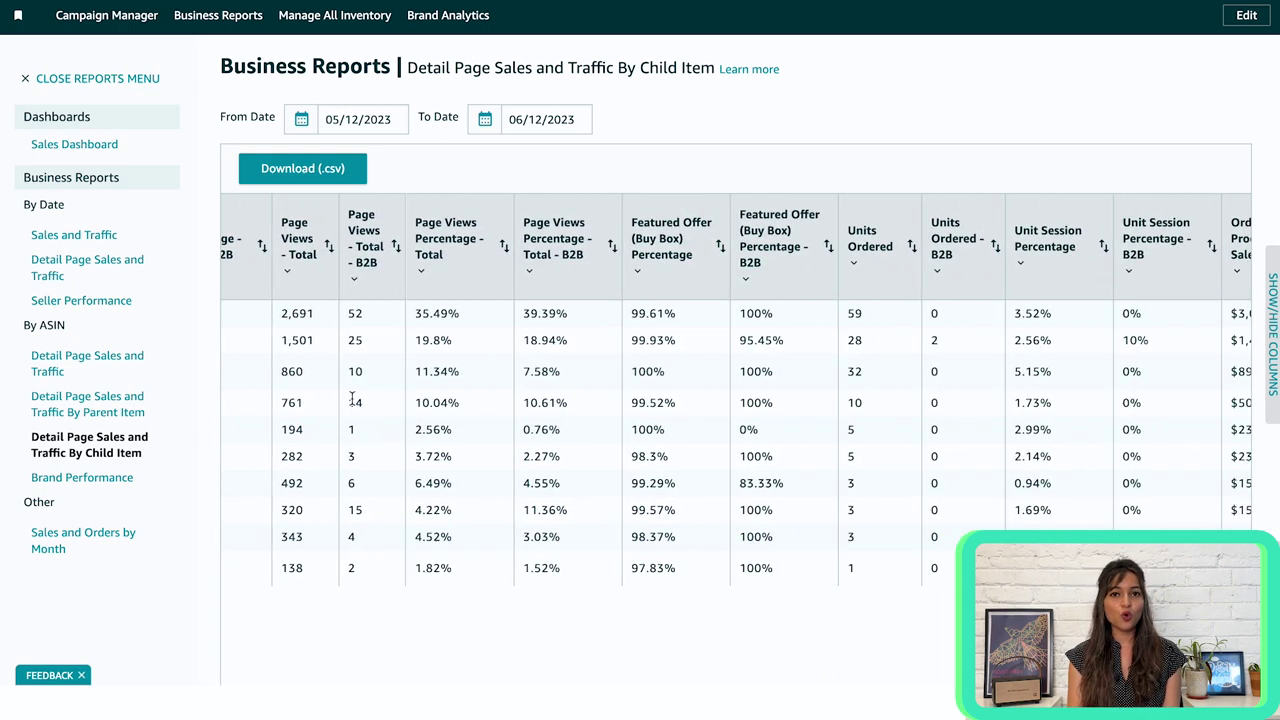
pyautogui.hscroll(6, 353, 400)
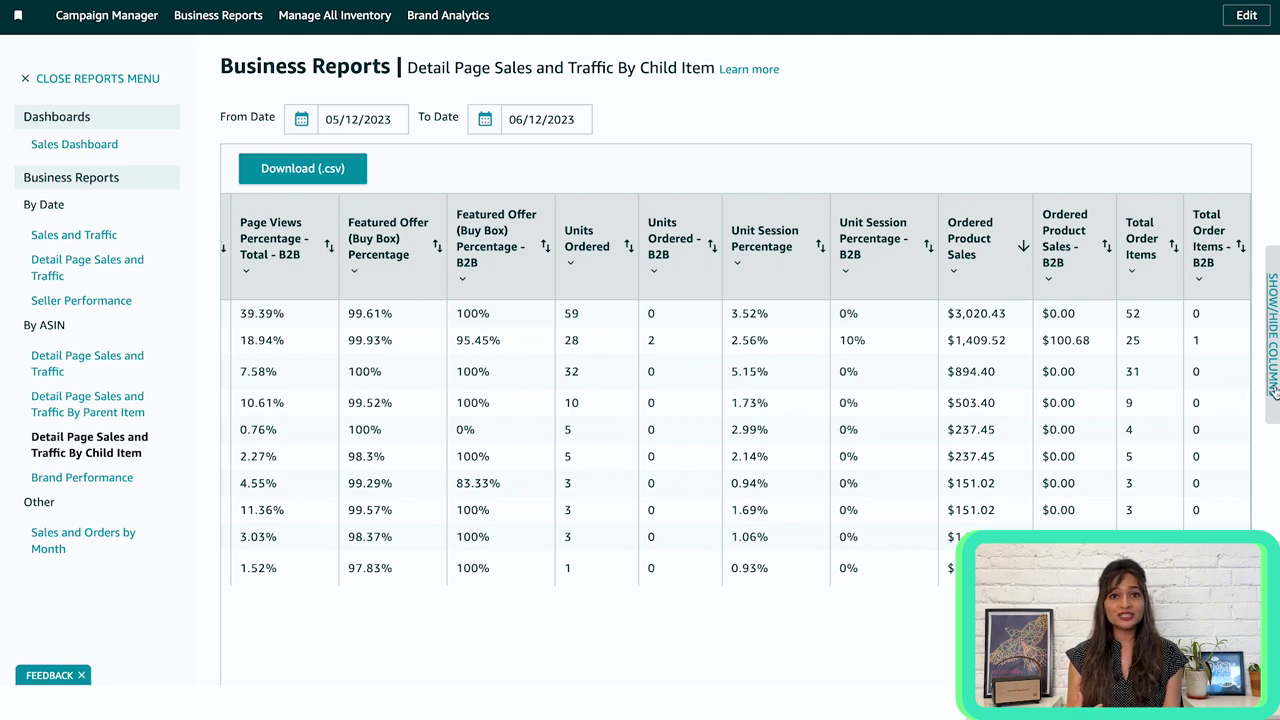
pyautogui.click(1273, 330)
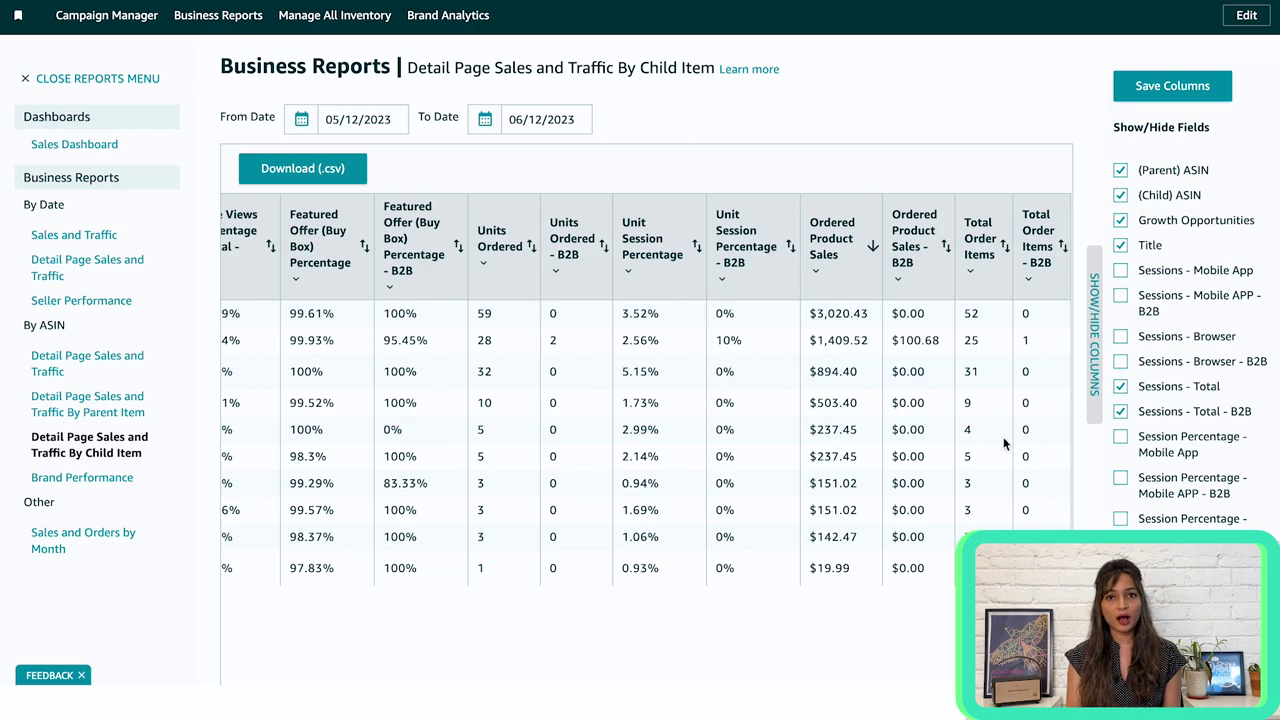
pyautogui.scroll(-10, 1277, 487)
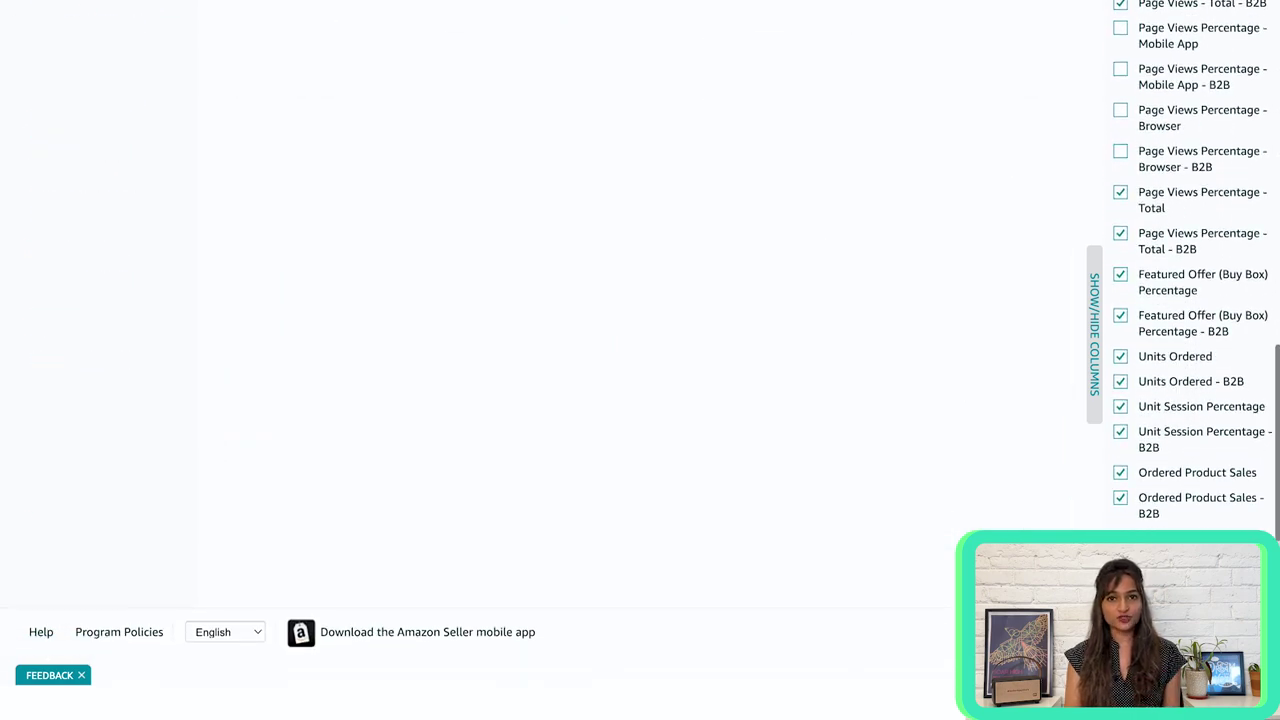
pyautogui.scroll(10, 1277, 487)
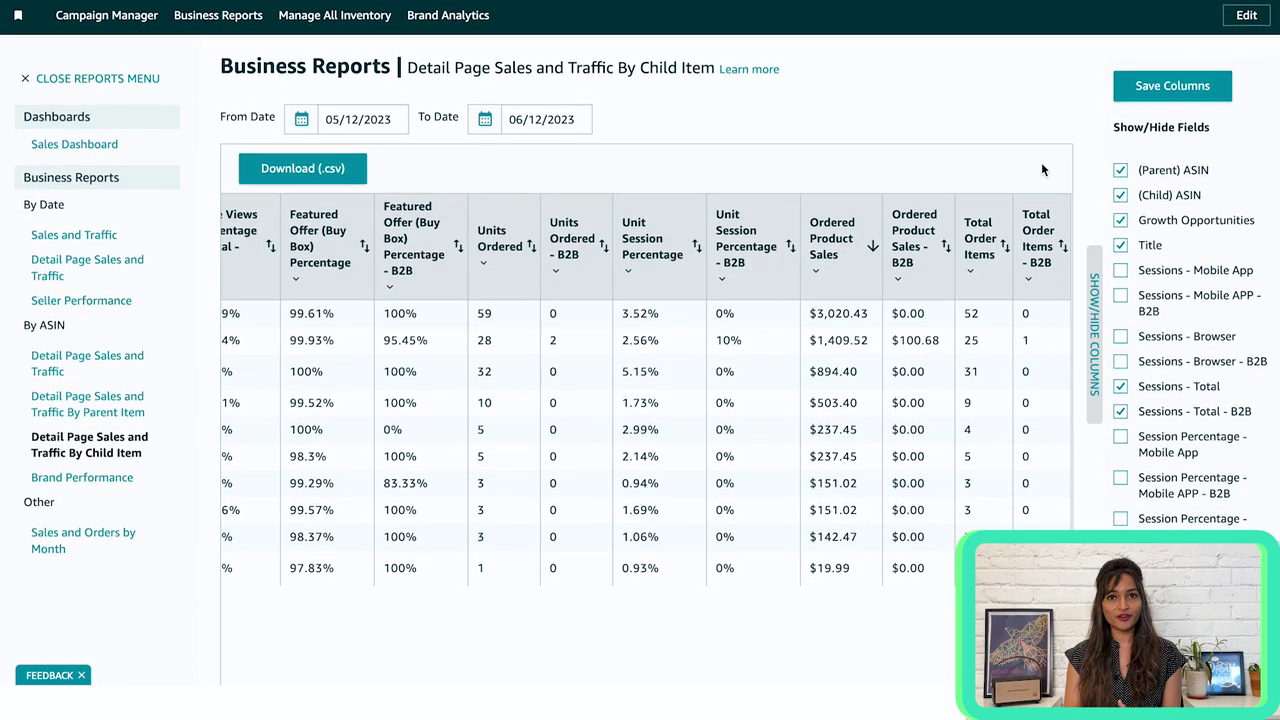
pyautogui.click(1094, 312)
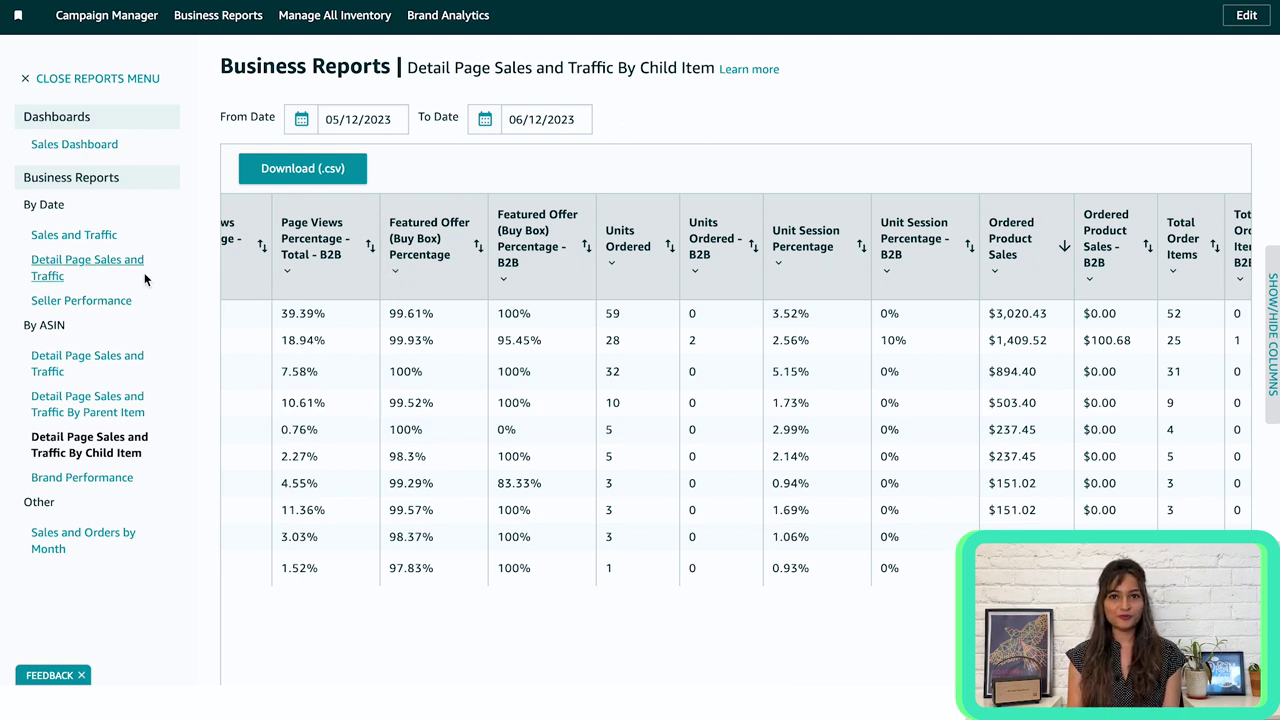
# Open the by-date Detail Page Sales and Traffic report and check the Total Order Items - B2B column options.
pyautogui.click(98, 271)
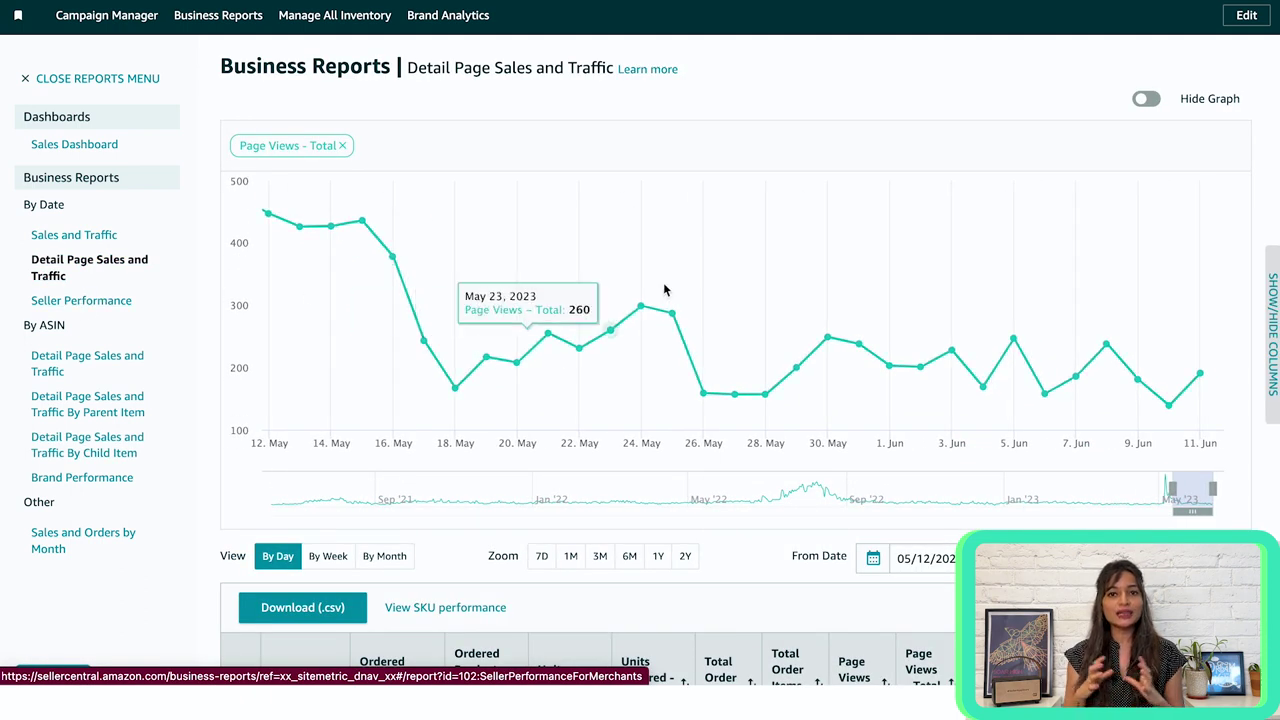
pyautogui.scroll(-3, 804, 399)
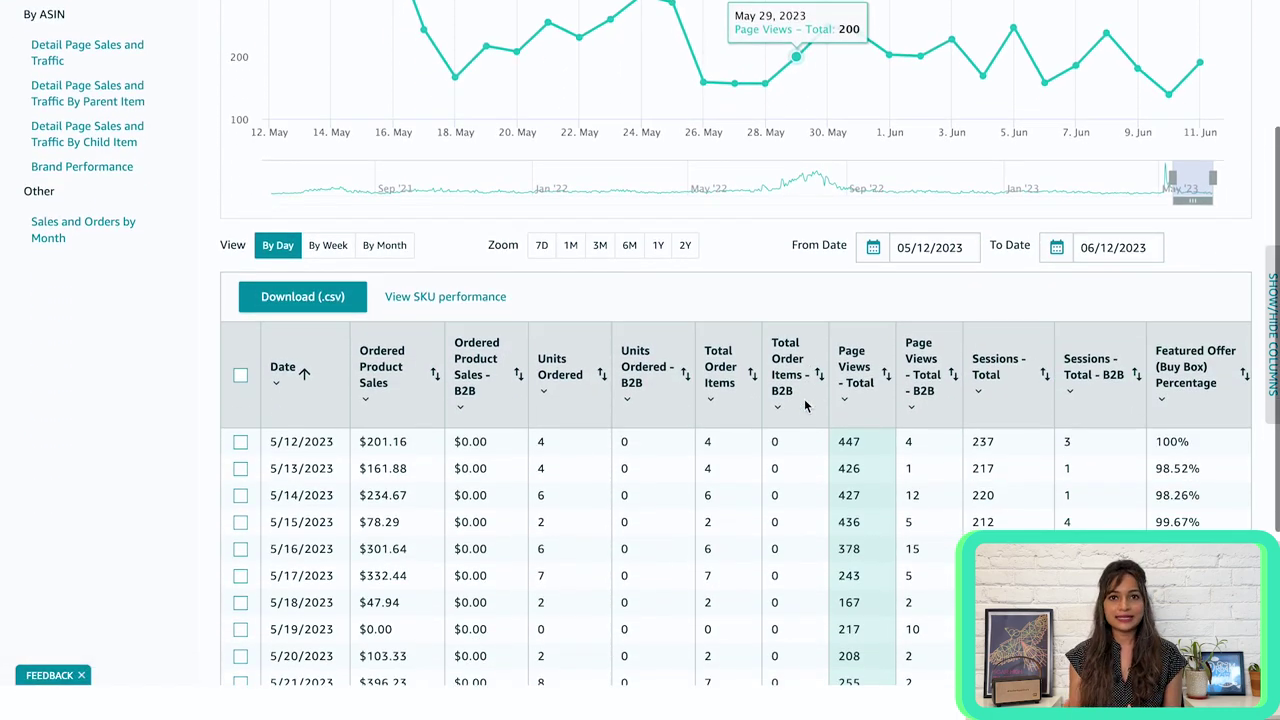
pyautogui.scroll(-1, 806, 404)
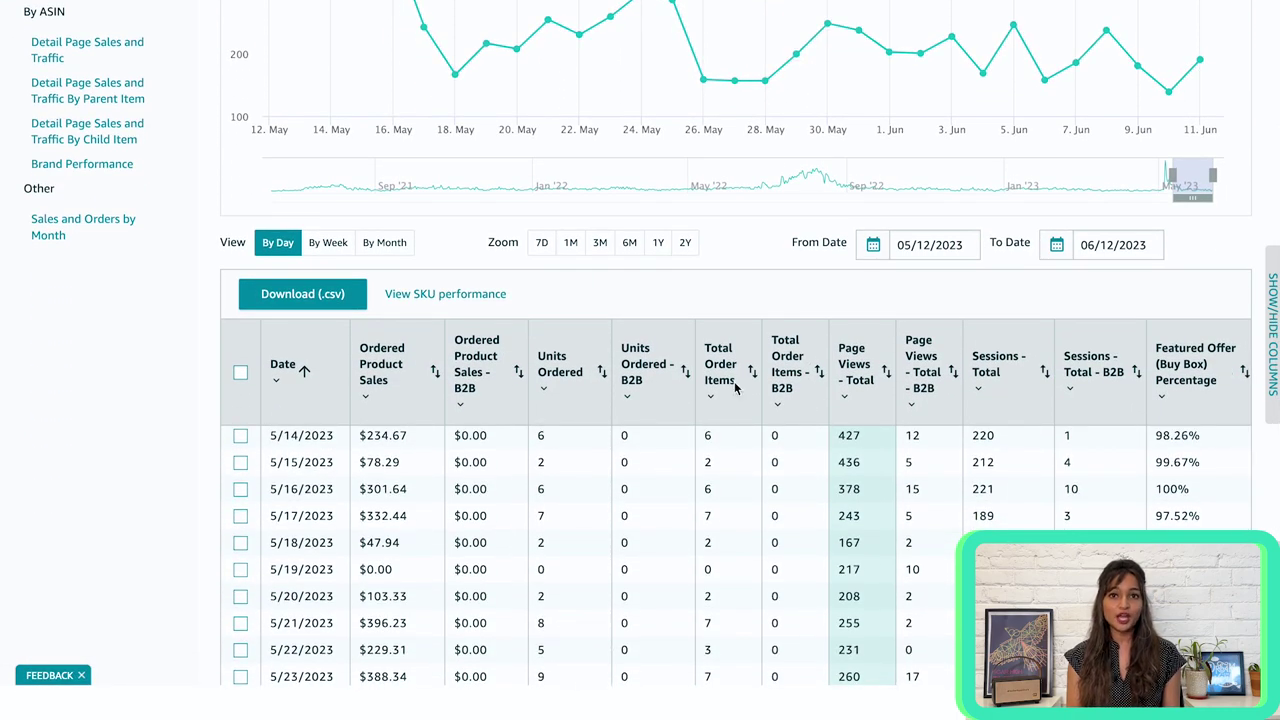
pyautogui.scroll(-1, 1110, 290)
pyautogui.scroll(-1, 1112, 291)
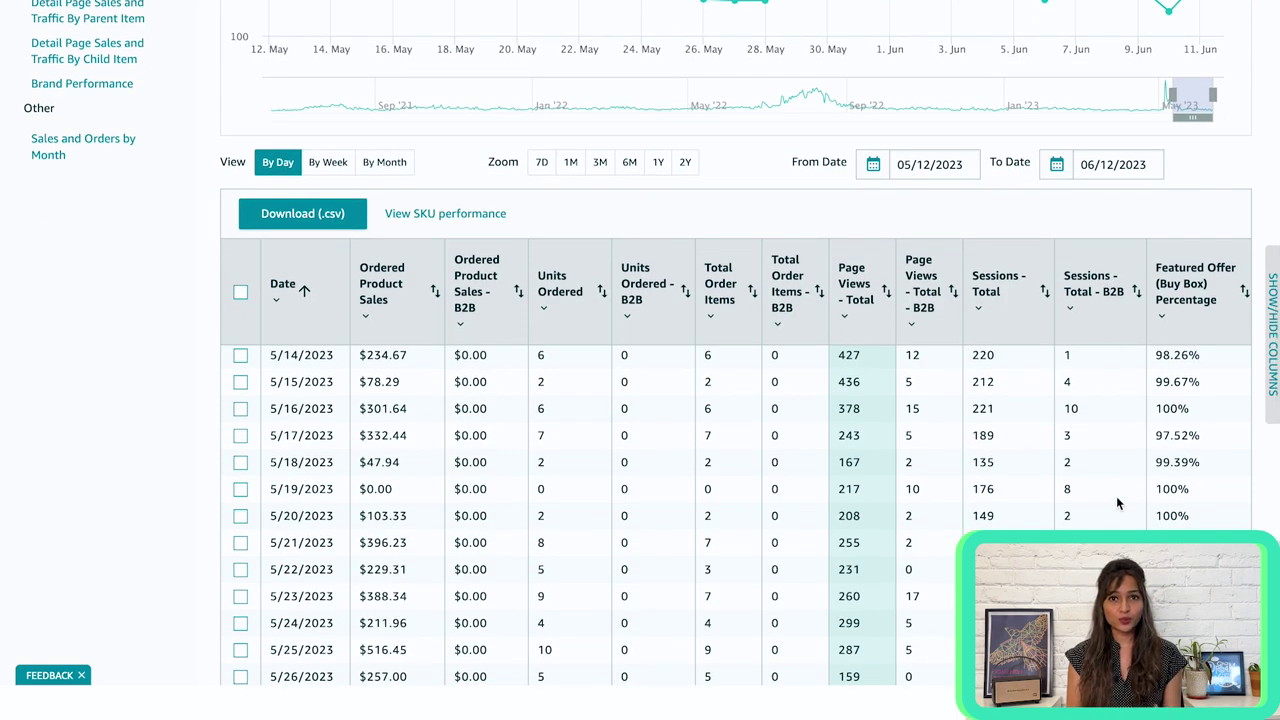
pyautogui.hscroll(3, 1116, 502)
pyautogui.hscroll(2, 1116, 502)
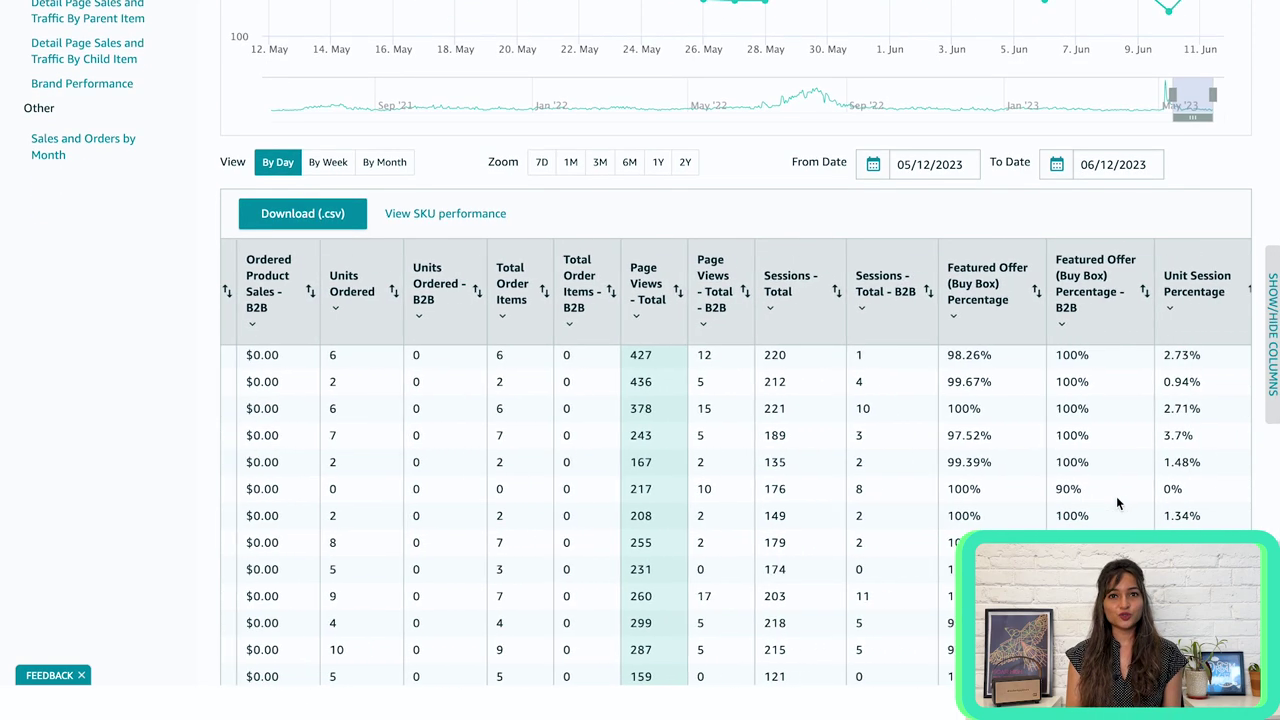
pyautogui.hscroll(2, 1118, 503)
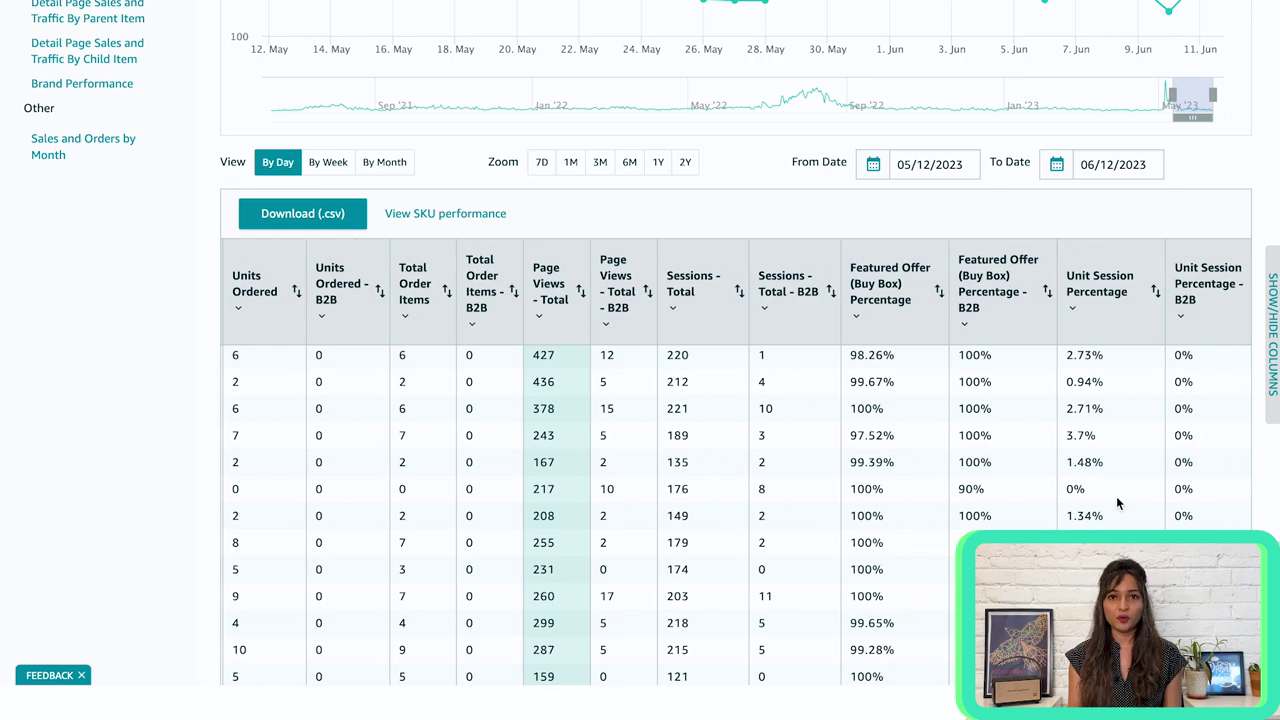
pyautogui.hscroll(-5, 1116, 500)
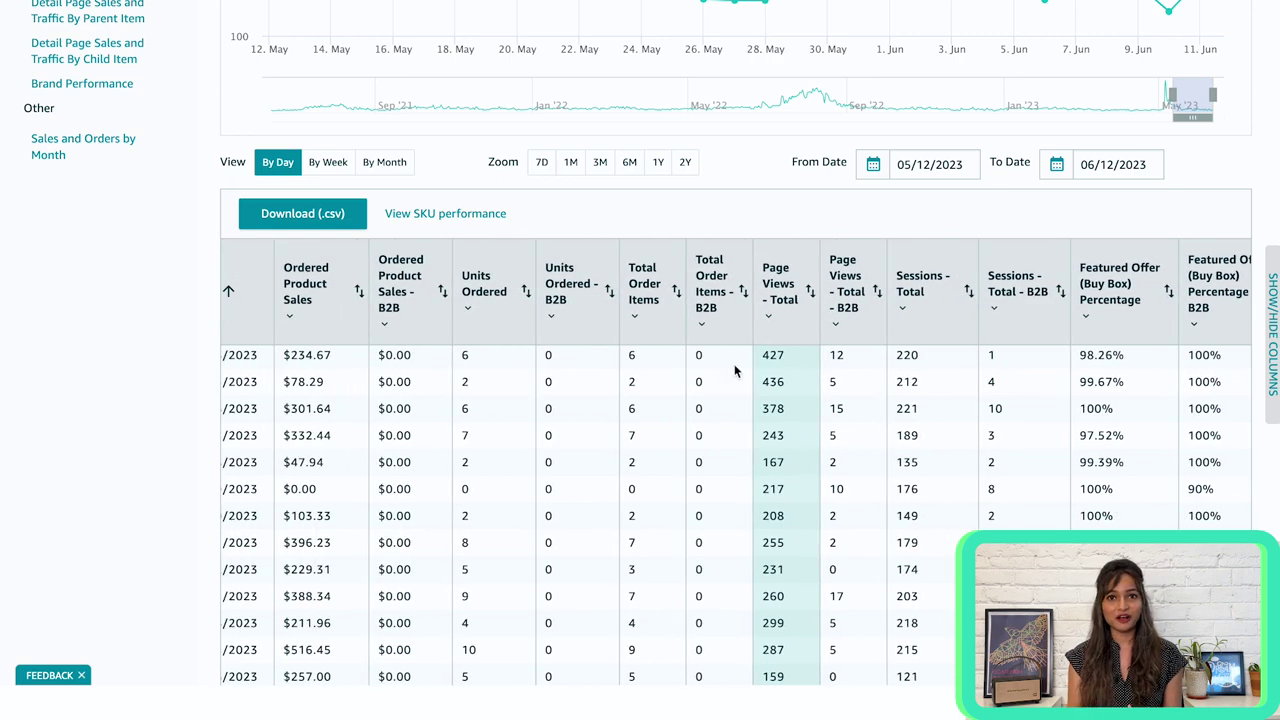
pyautogui.click(701, 323)
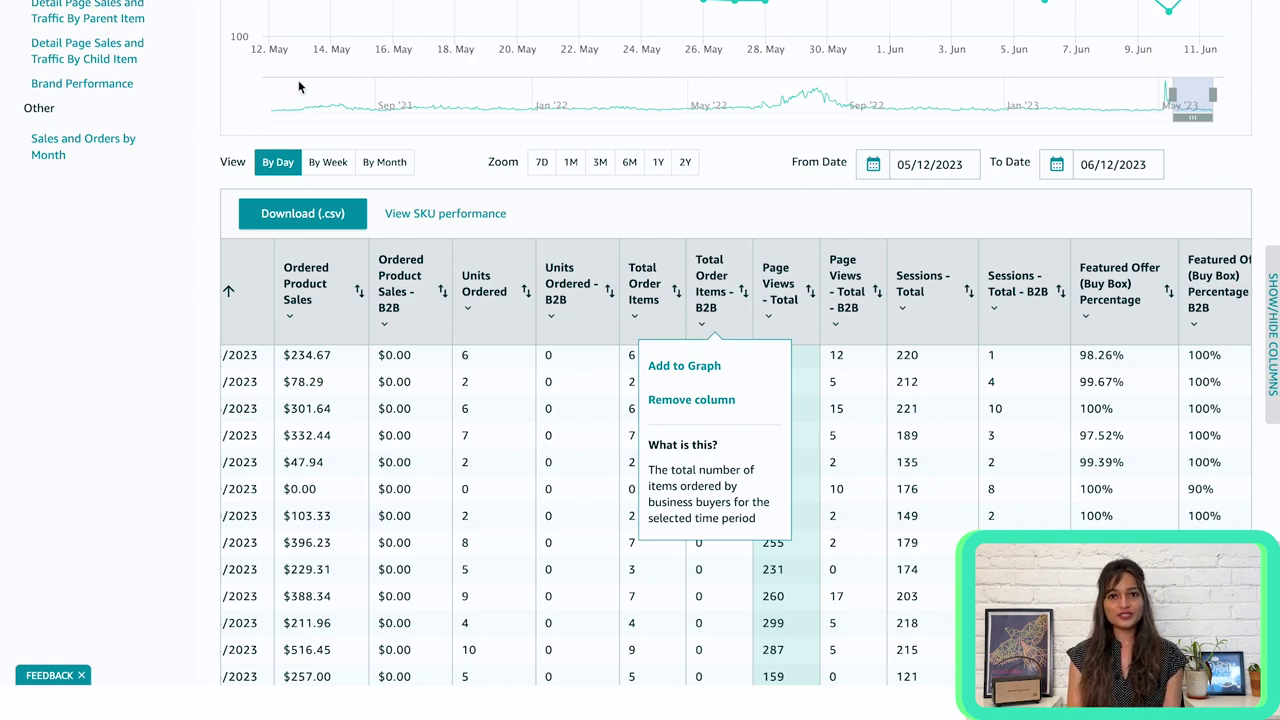
pyautogui.scroll(4, 298, 87)
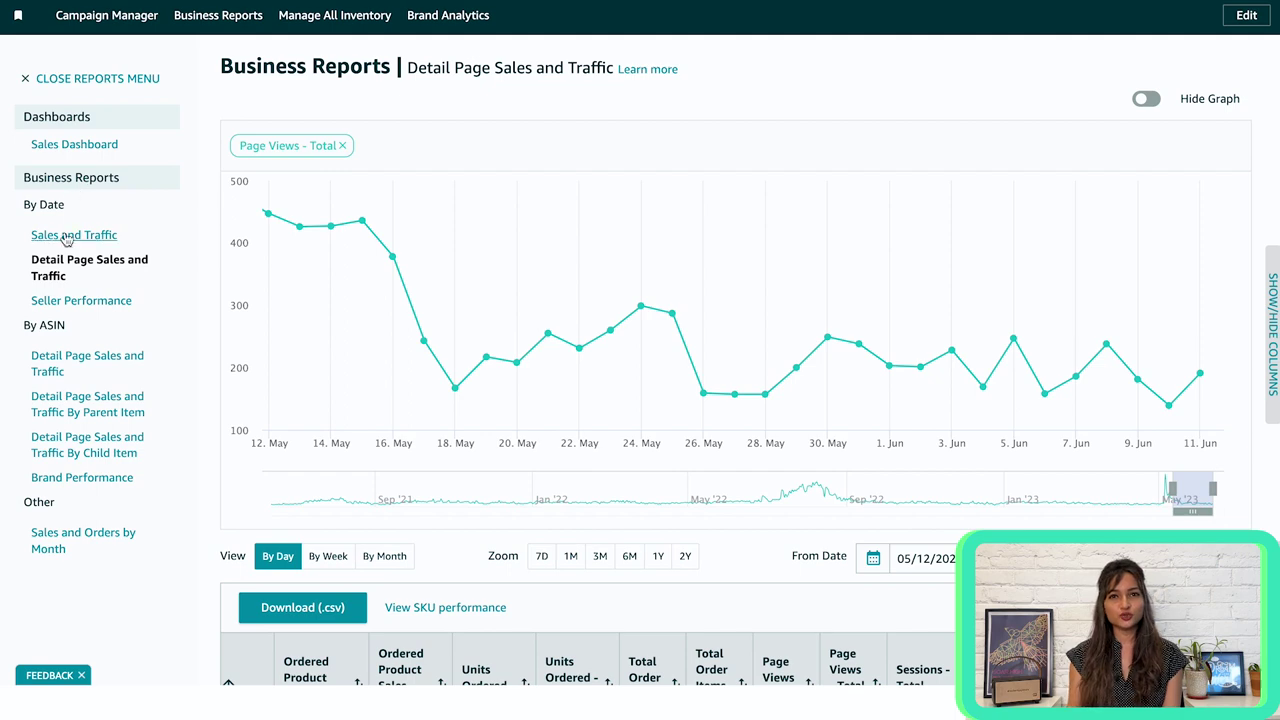
# Open the Seller Performance report and scroll to its daily sales and refunds table.
pyautogui.click(71, 303)
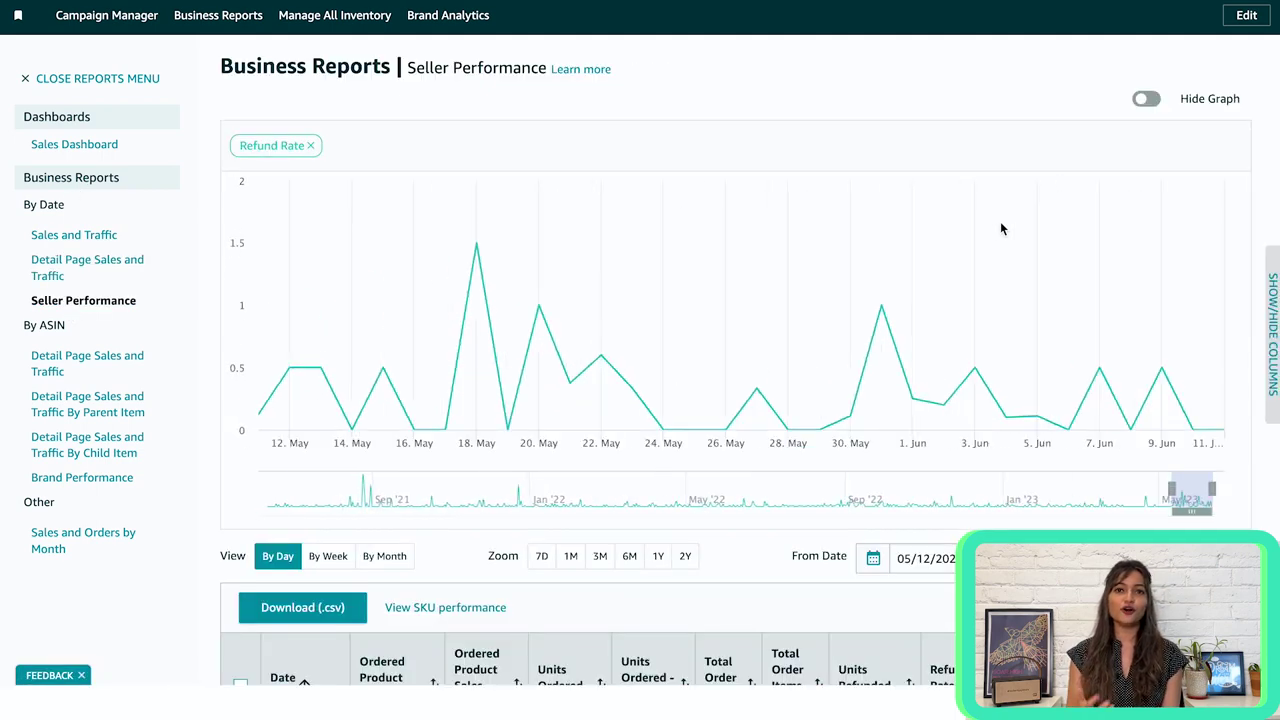
pyautogui.scroll(-5, 1001, 228)
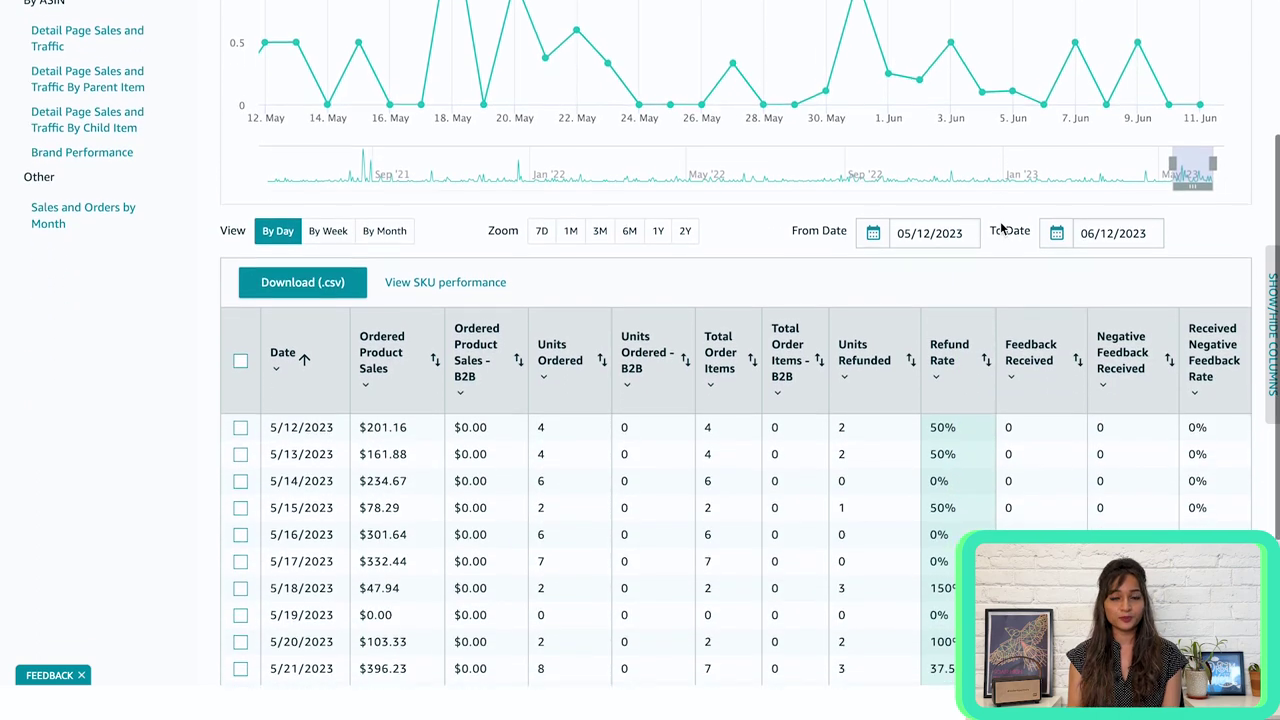
pyautogui.scroll(-1, 1001, 228)
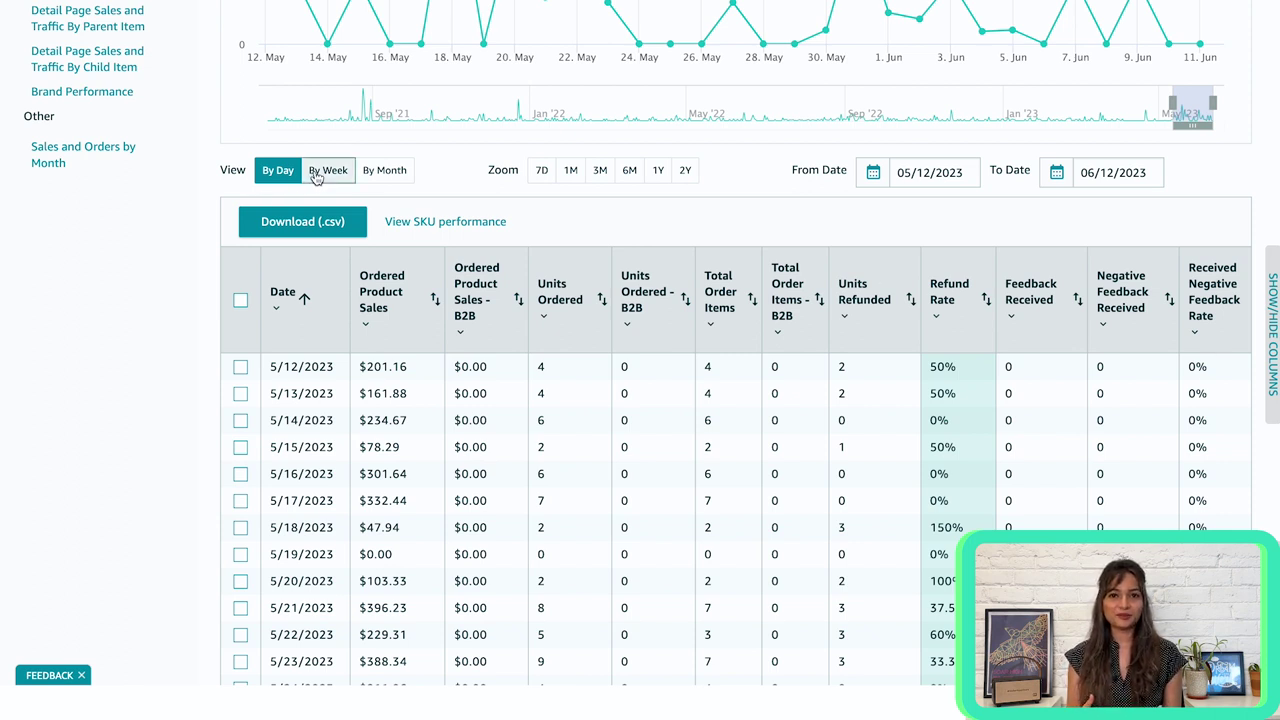
# Switch the Seller Performance view to By Month, then By Week, and return to the graph.
pyautogui.click(390, 172)
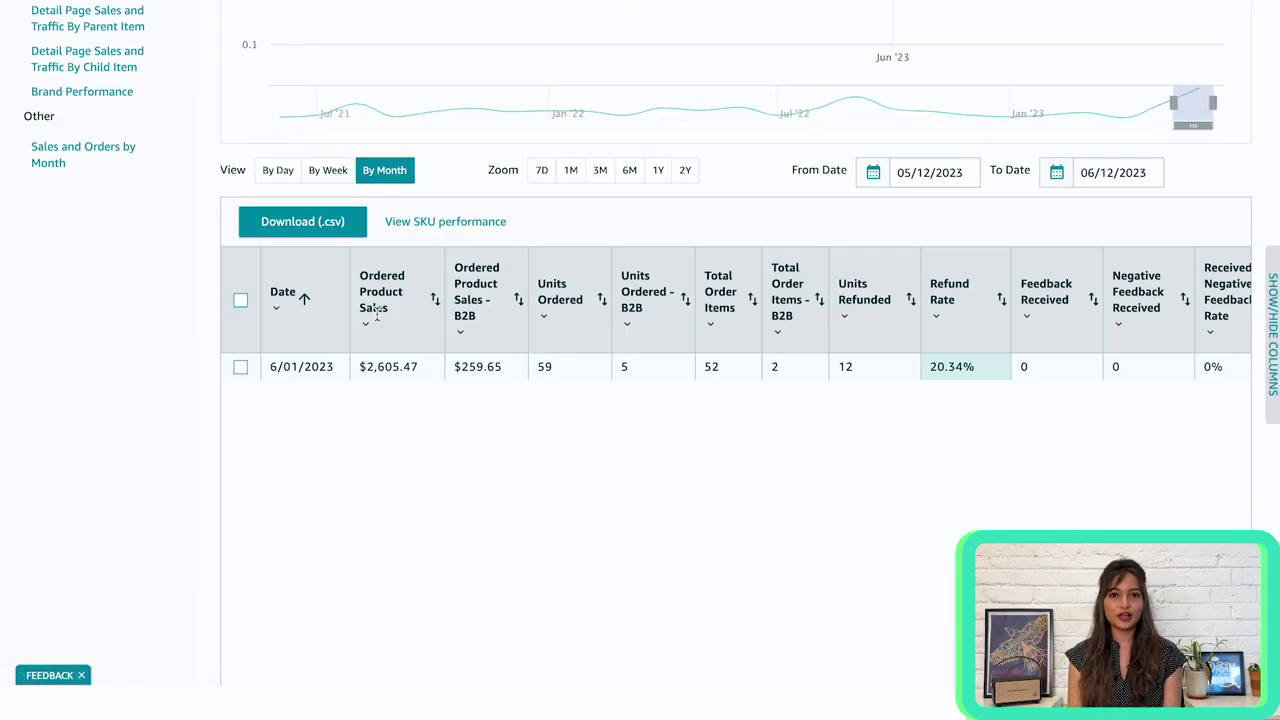
pyautogui.click(325, 172)
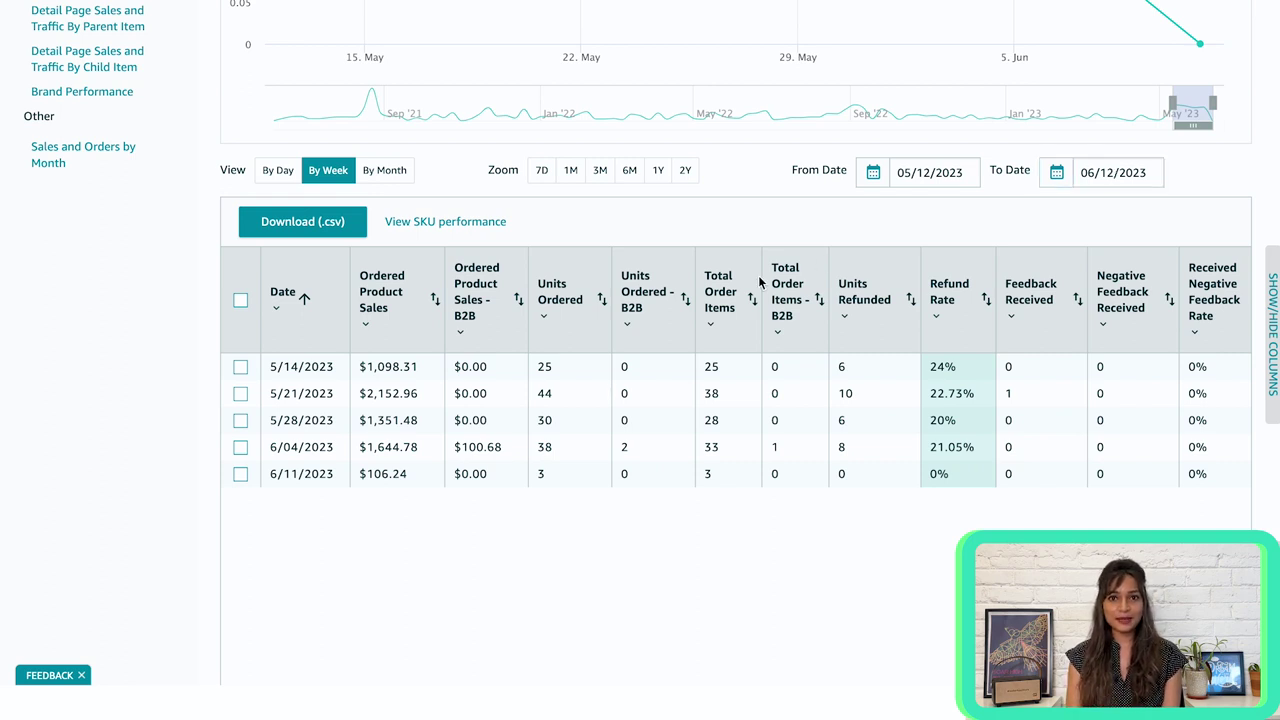
pyautogui.scroll(2, 759, 282)
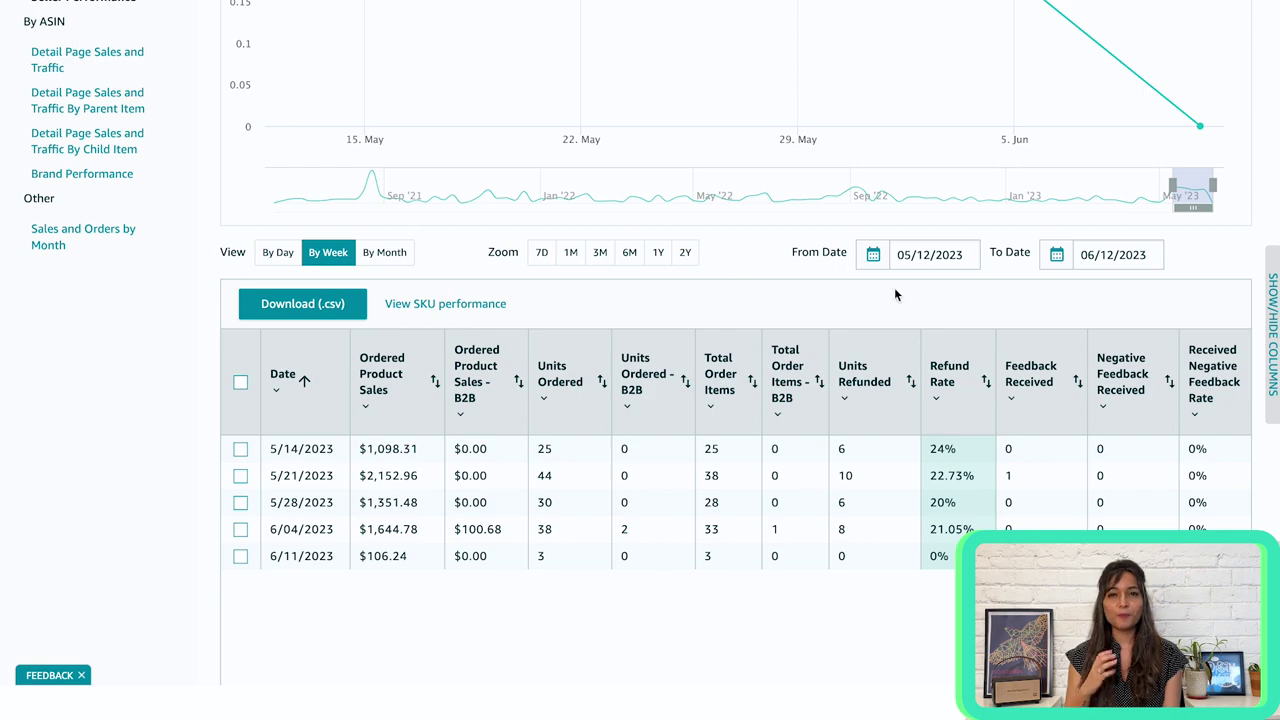
pyautogui.scroll(5, 988, 272)
pyautogui.scroll(1, 990, 277)
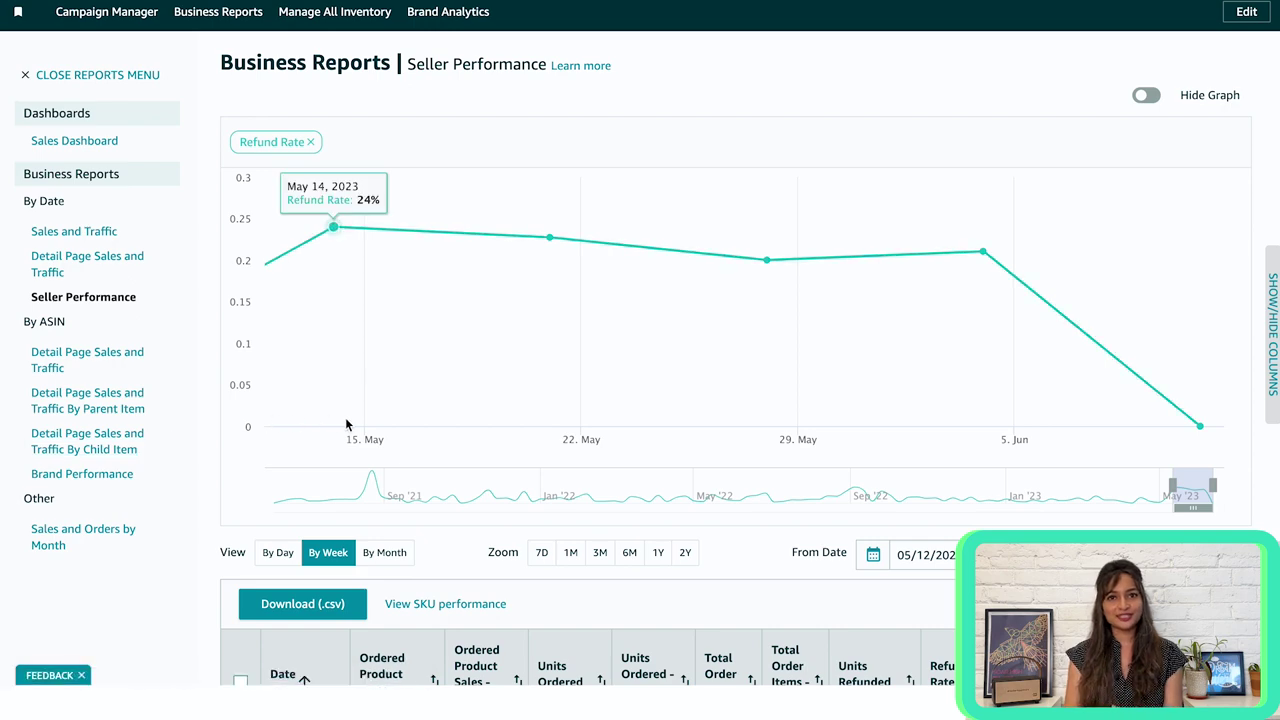
# Scroll through the weekly Seller Performance chart and table to review them.
pyautogui.scroll(-1, 347, 425)
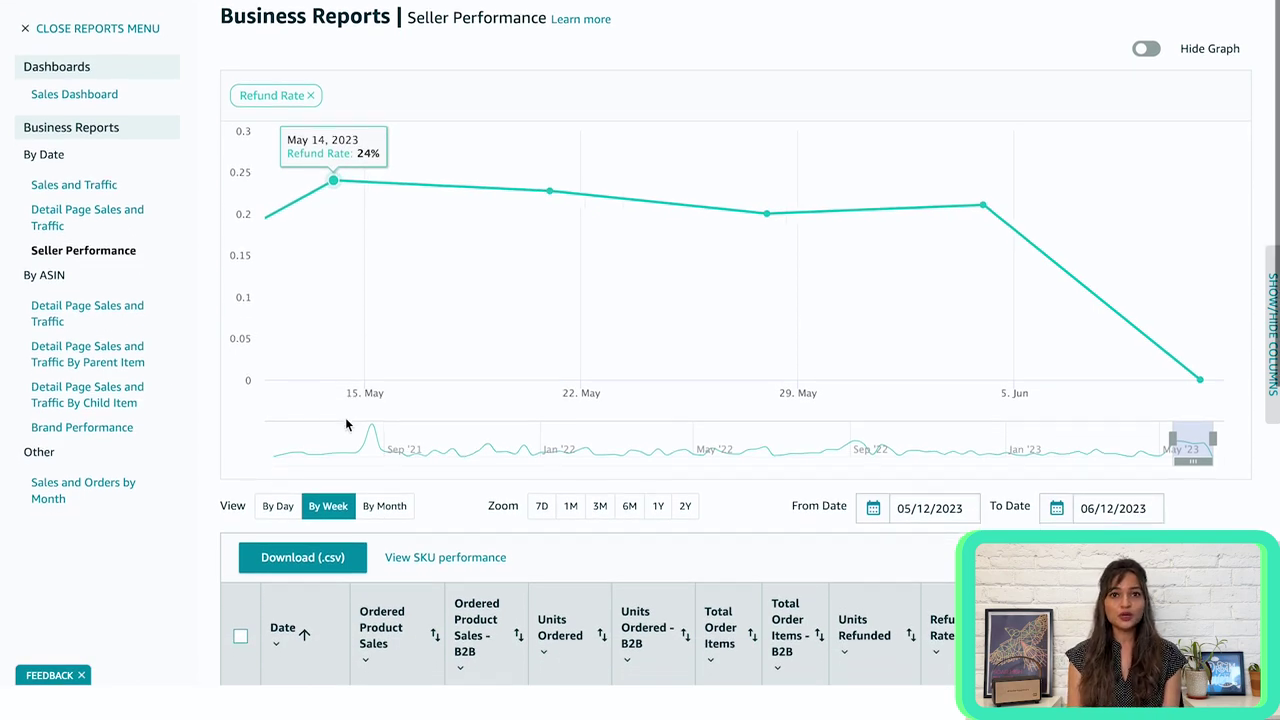
pyautogui.scroll(-1, 347, 425)
pyautogui.scroll(-3, 347, 425)
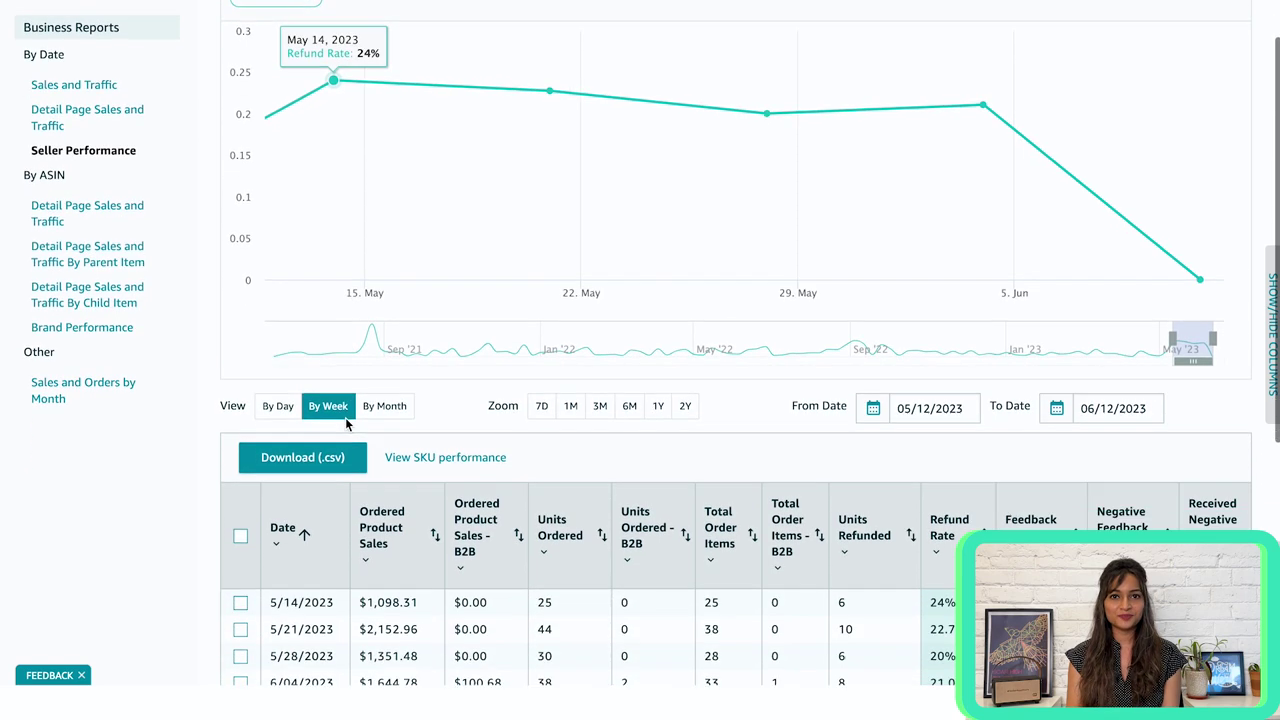
pyautogui.scroll(5, 347, 425)
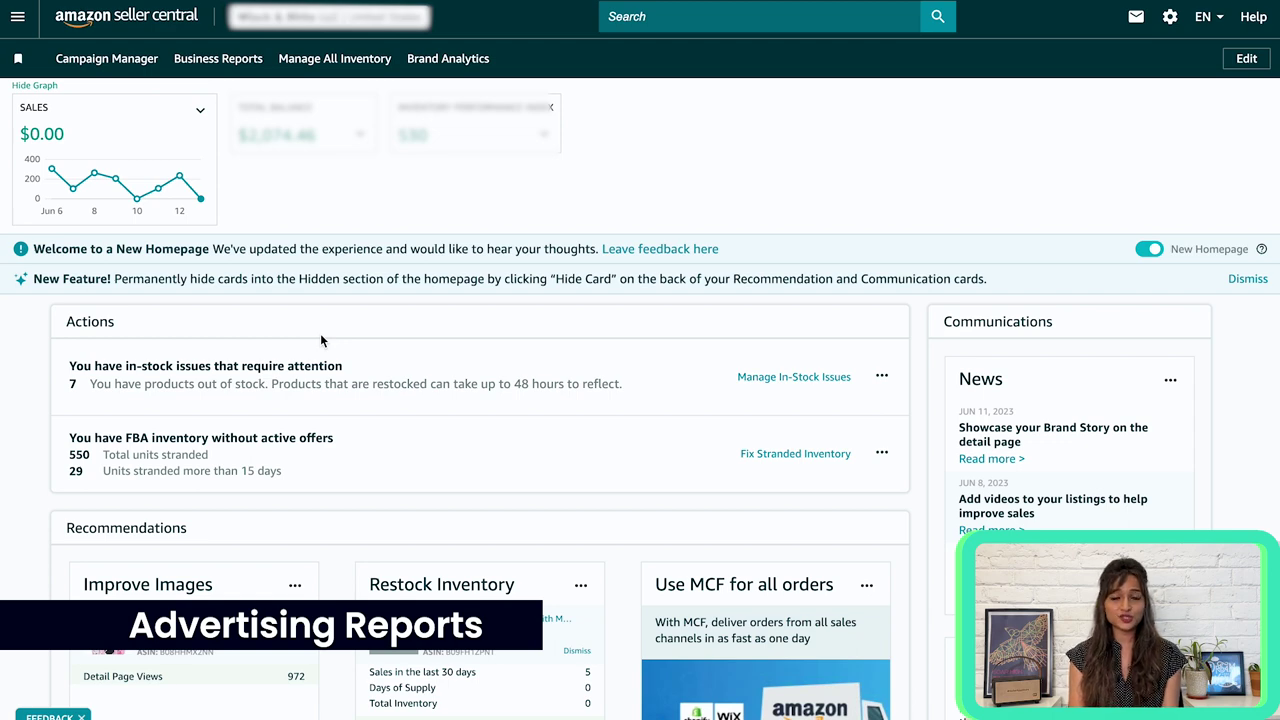
pyautogui.click(18, 22)
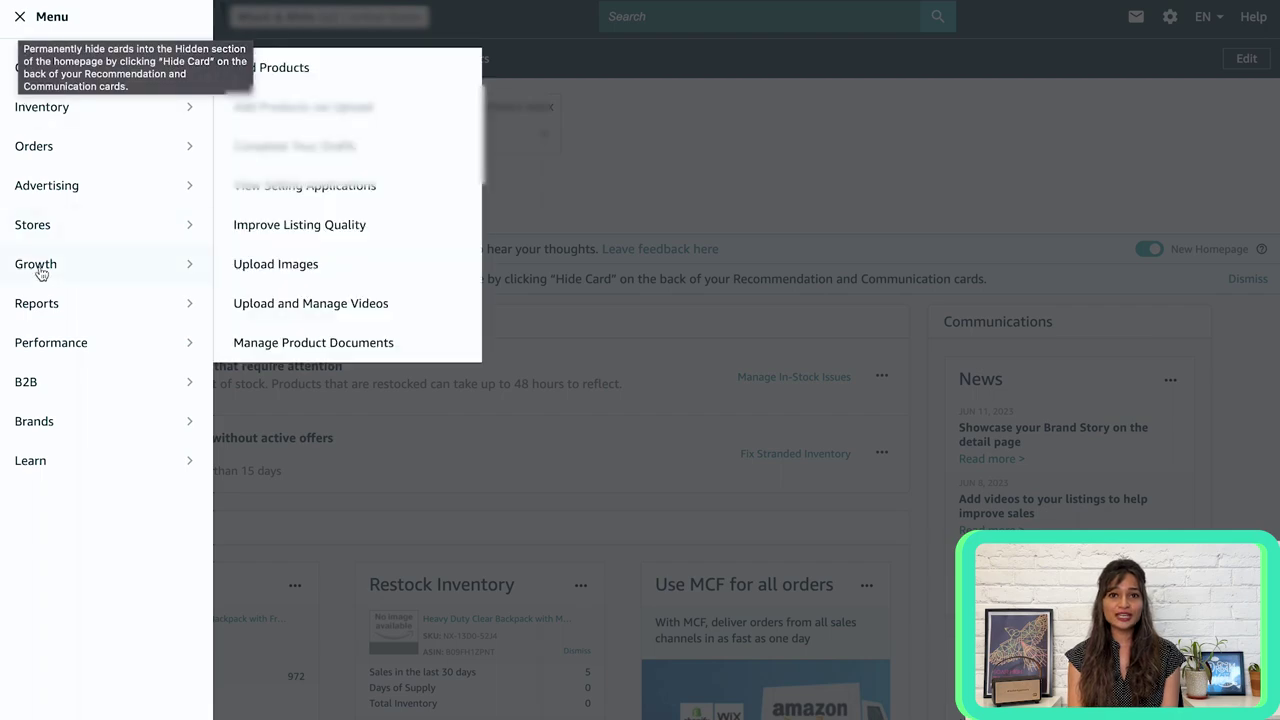
pyautogui.moveTo(45, 104)
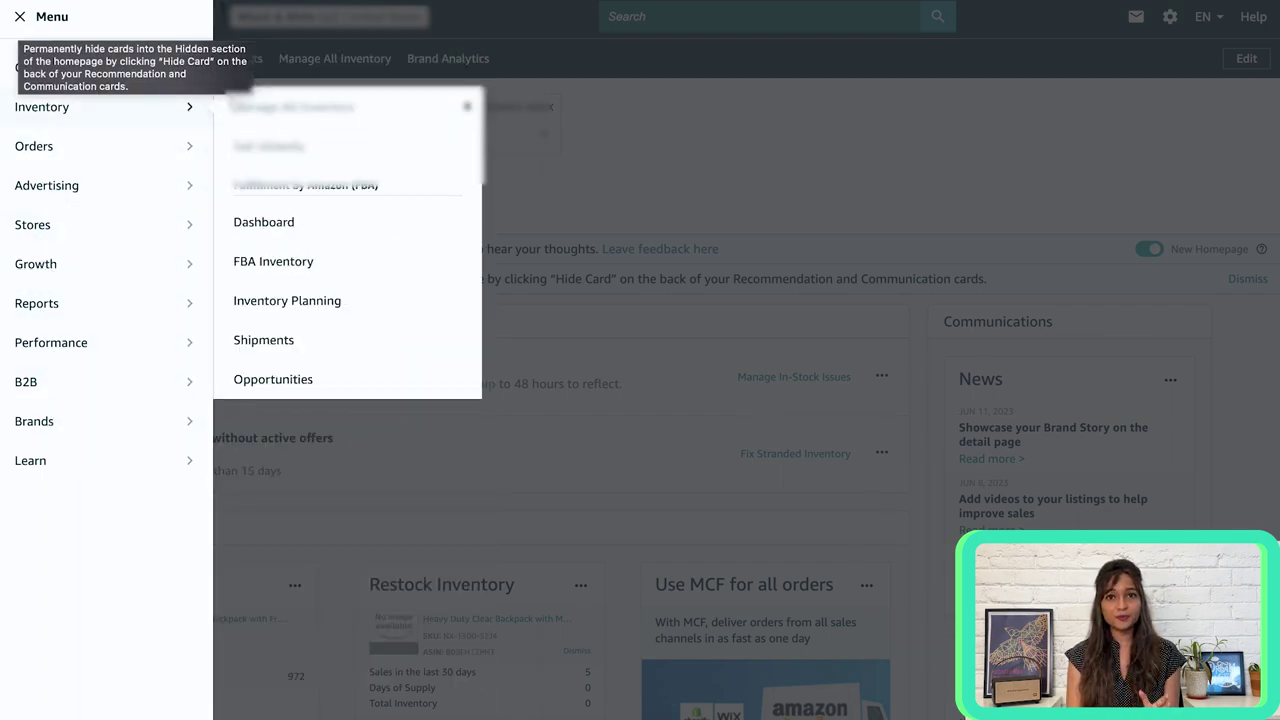
pyautogui.click(641, 147)
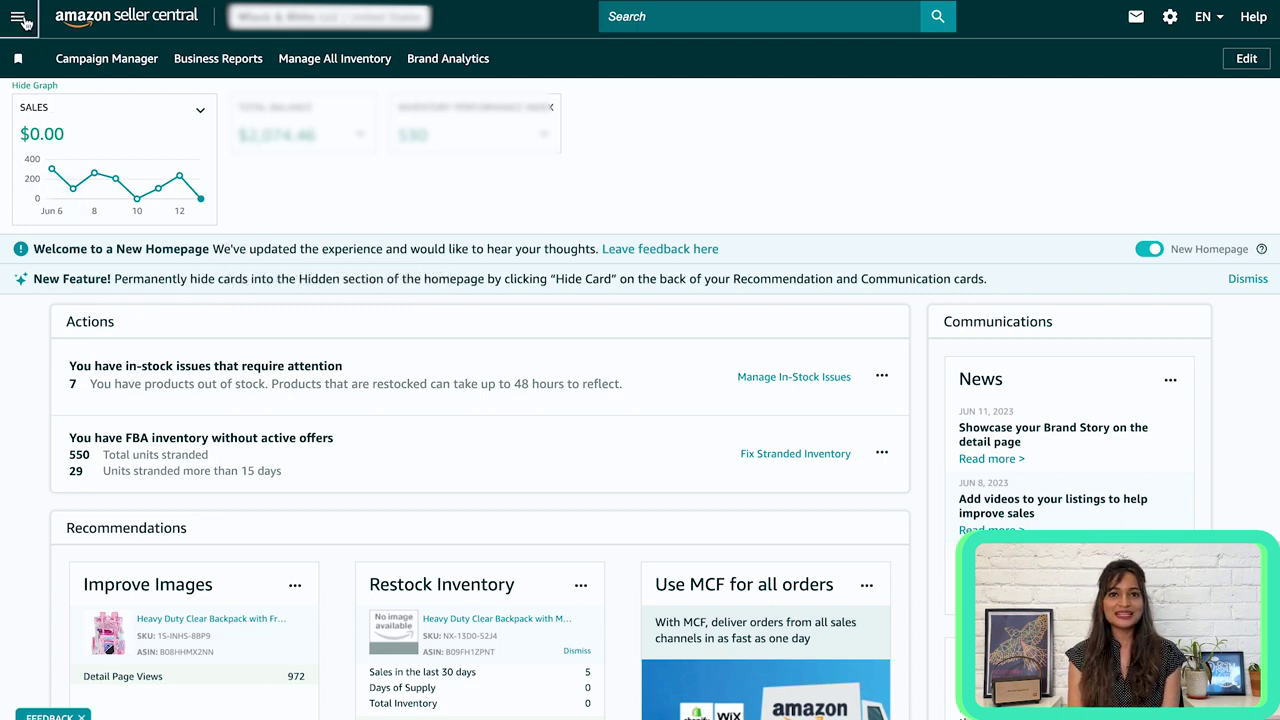
# Open Advertising Reports from the Reports section of the main menu.
pyautogui.click(22, 20)
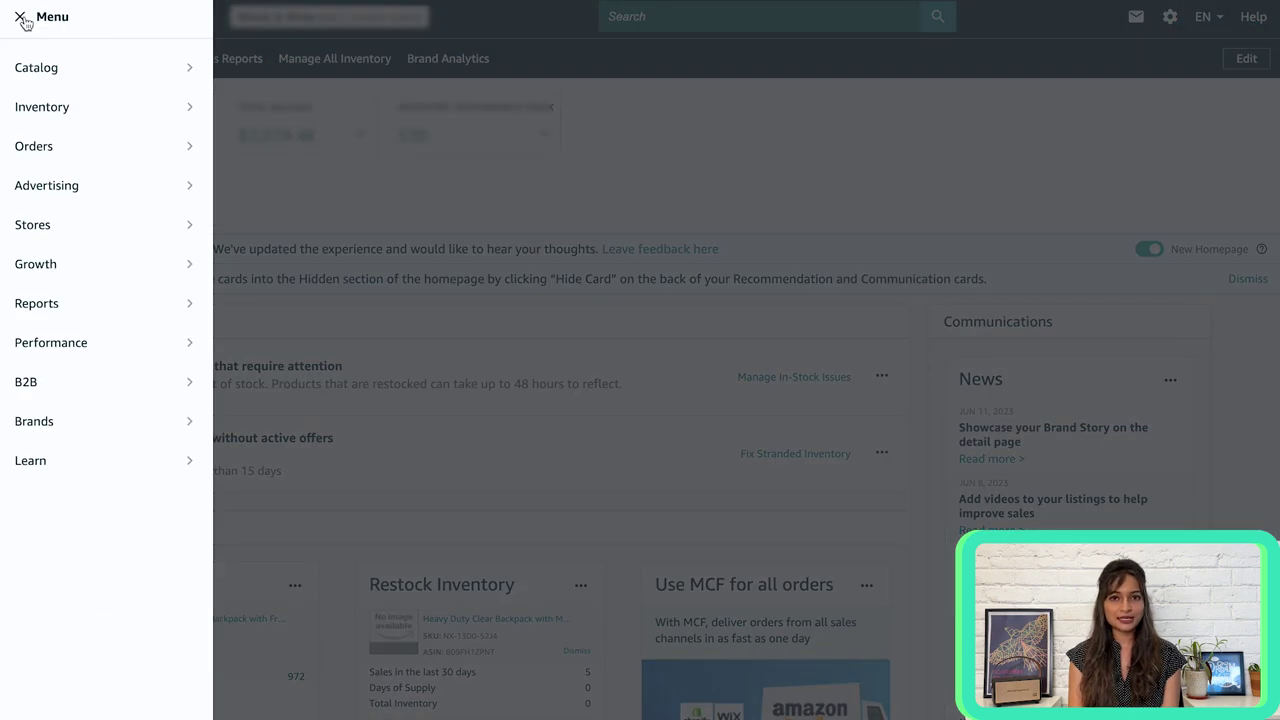
pyautogui.moveTo(40, 308)
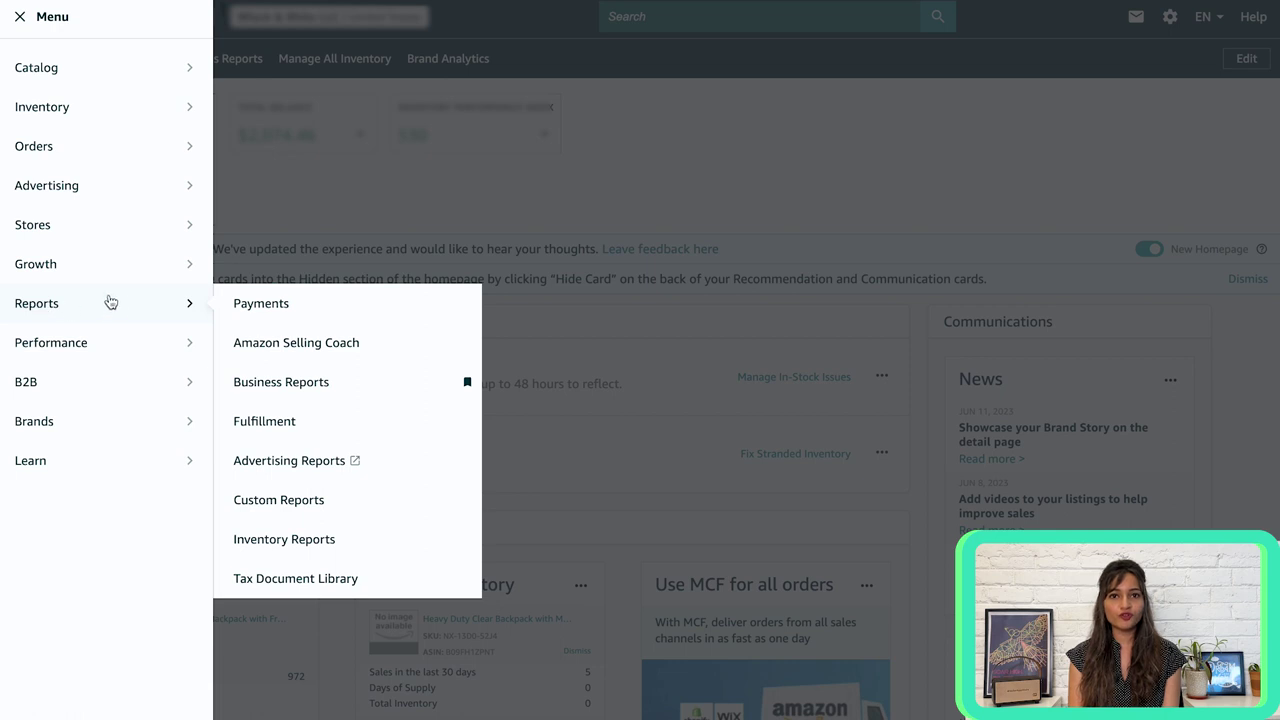
pyautogui.click(297, 474)
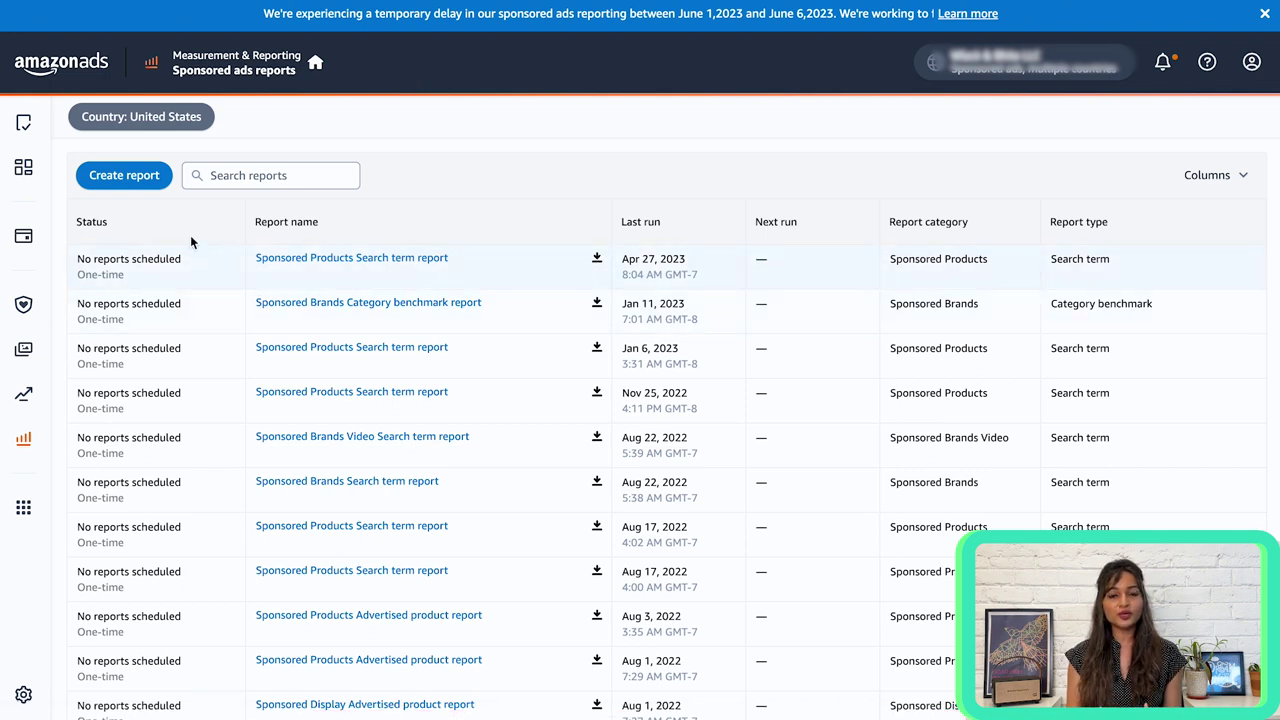
# Start a new report with Sponsored Products as the category and view the available report types.
pyautogui.click(129, 176)
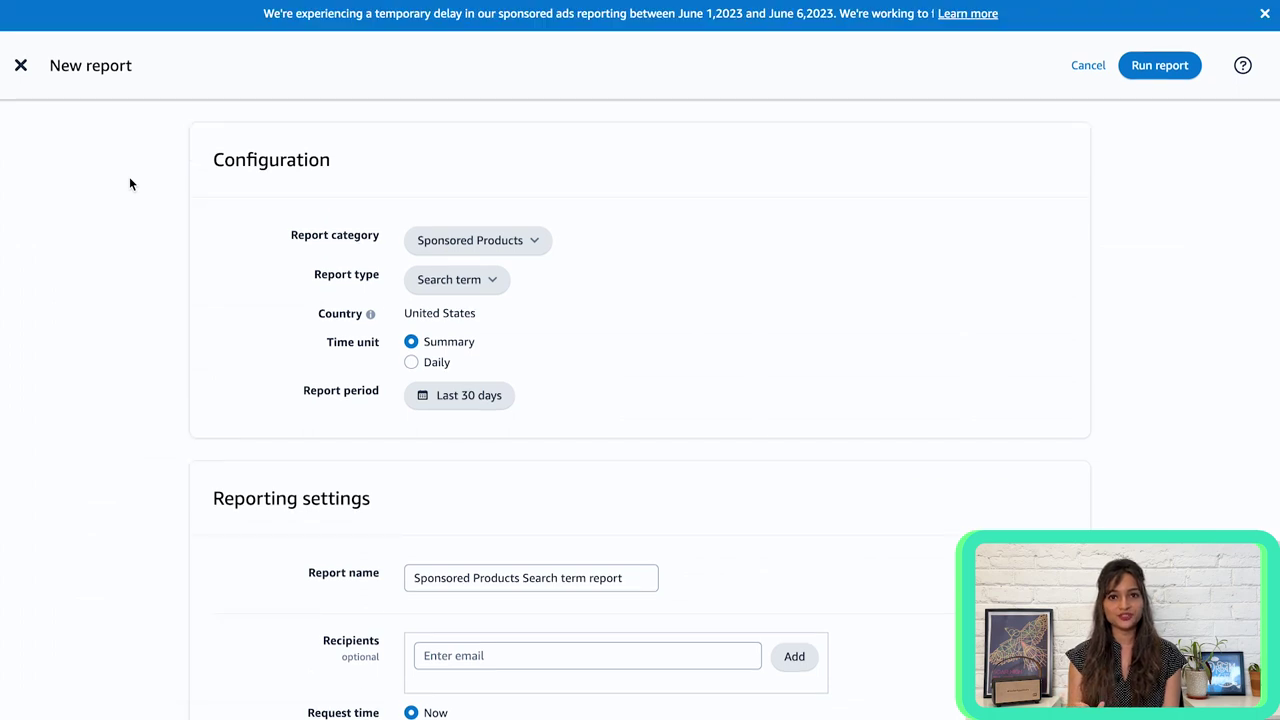
pyautogui.click(530, 242)
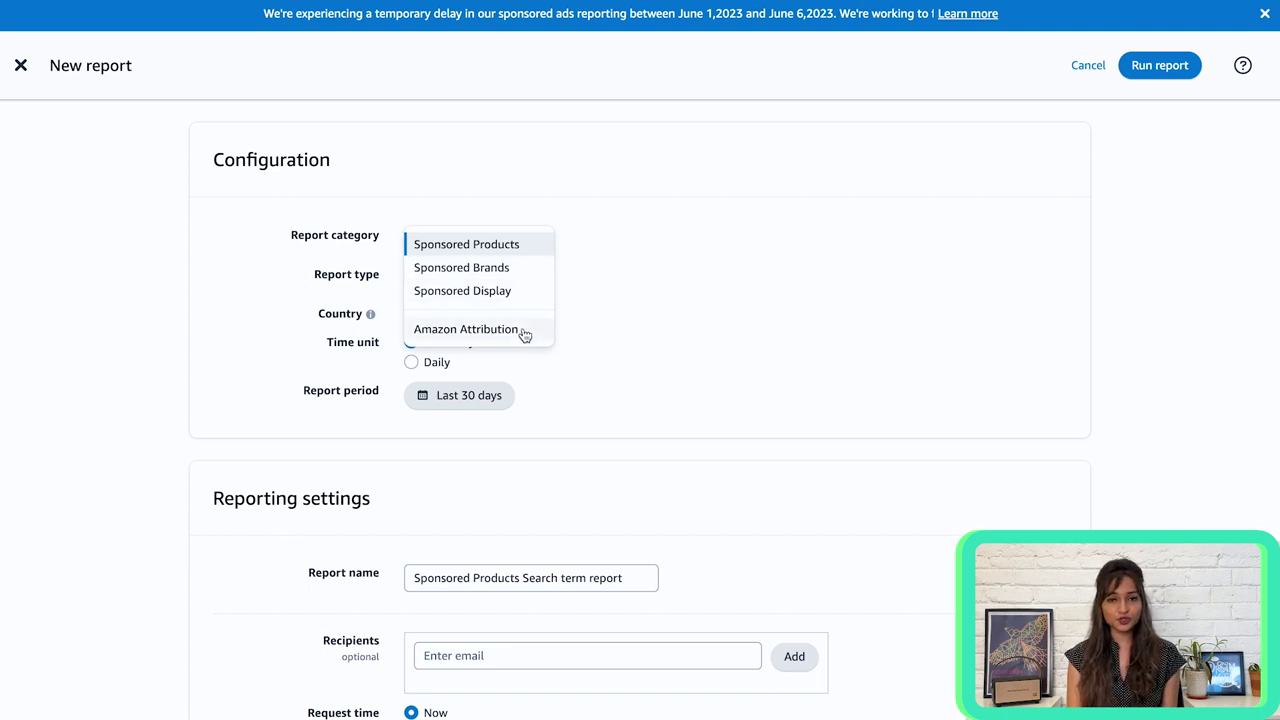
pyautogui.click(518, 249)
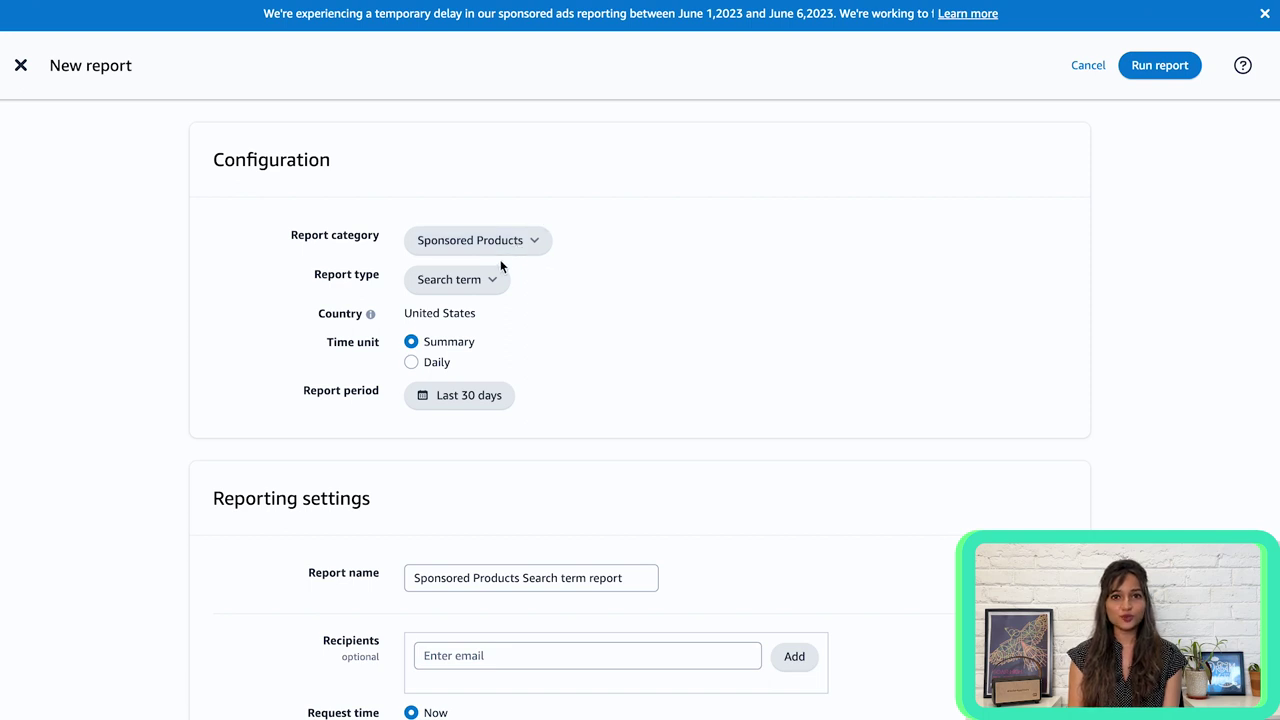
pyautogui.click(492, 281)
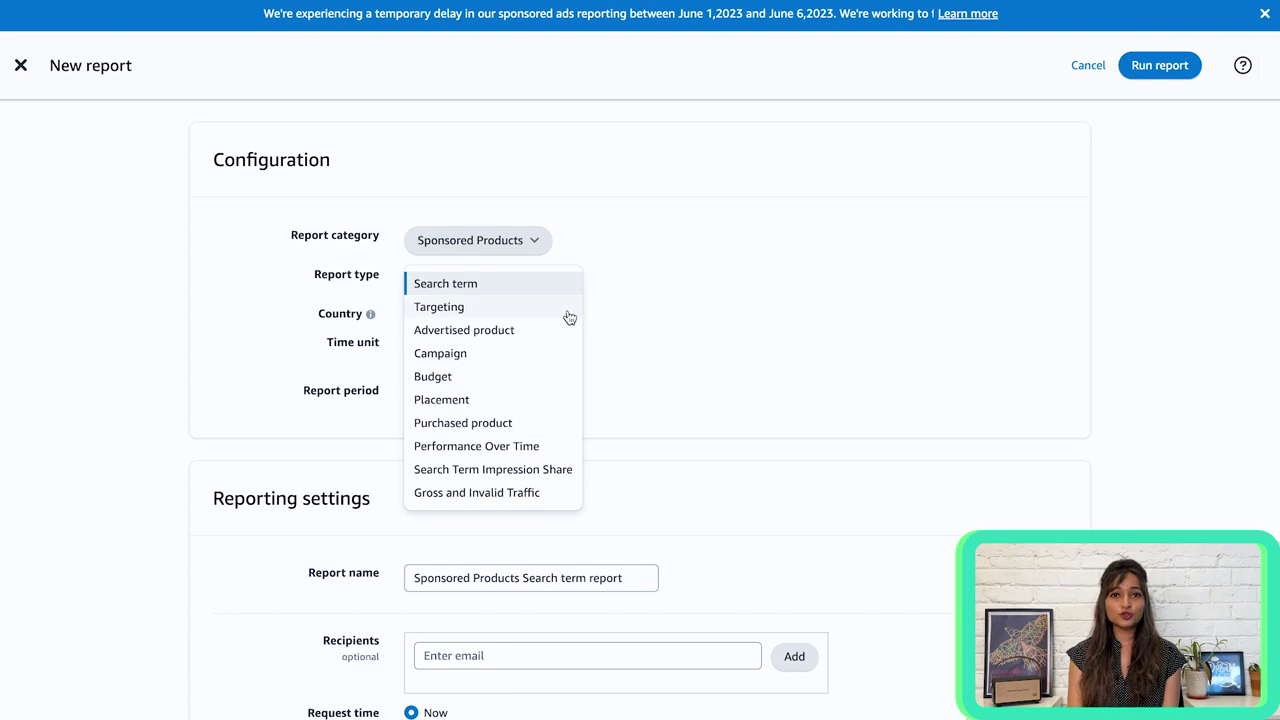
# Keep Search term as the report type and leave the period at Last 30 days.
pyautogui.click(538, 291)
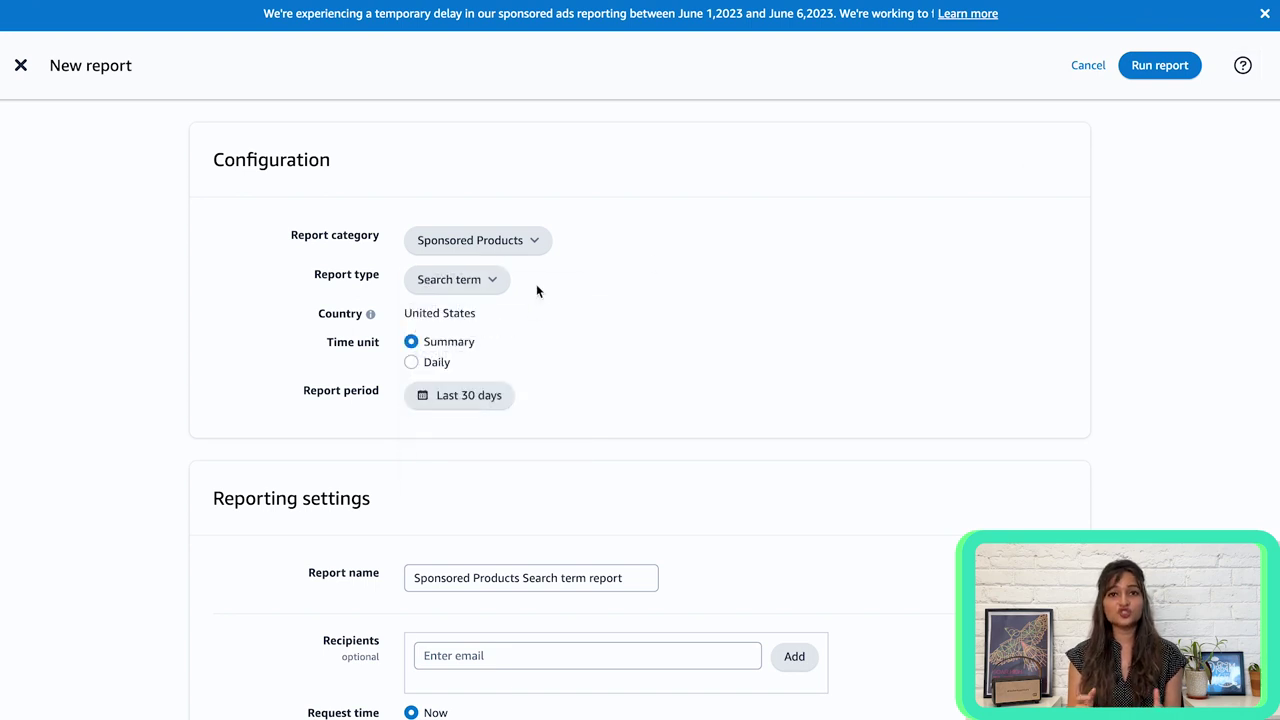
pyautogui.click(457, 401)
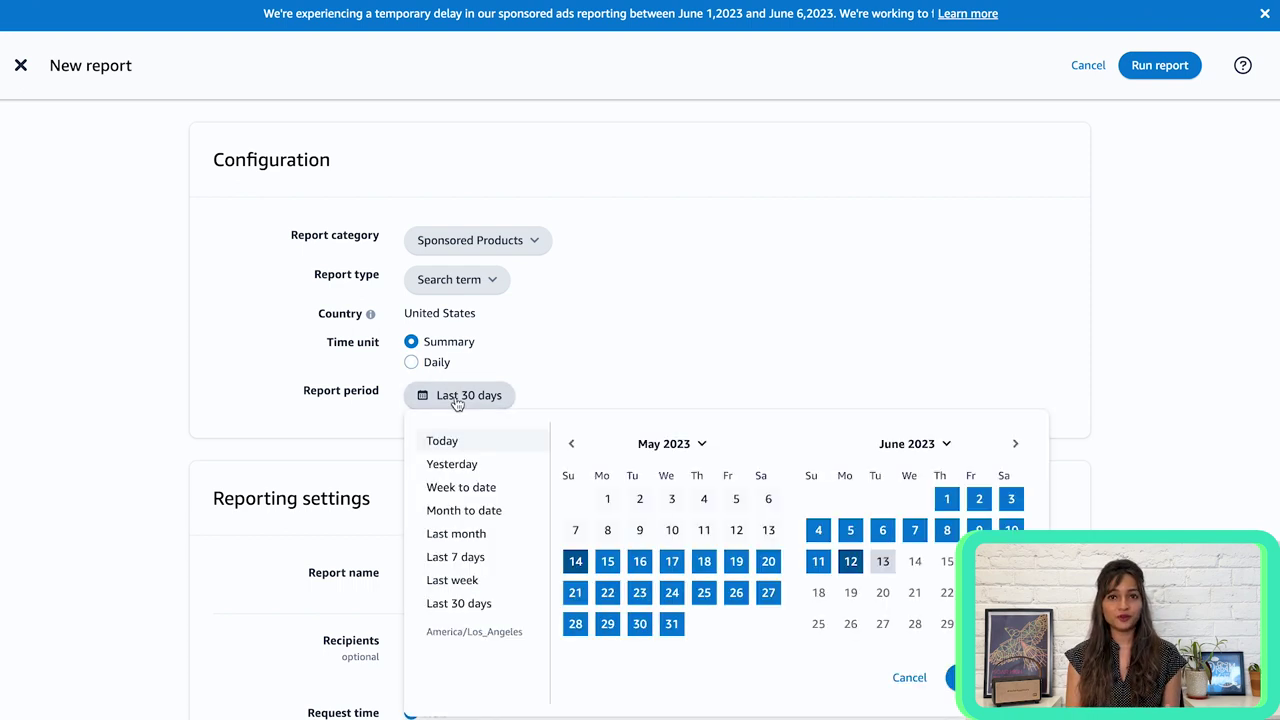
pyautogui.click(909, 678)
pyautogui.scroll(-2, 629, 546)
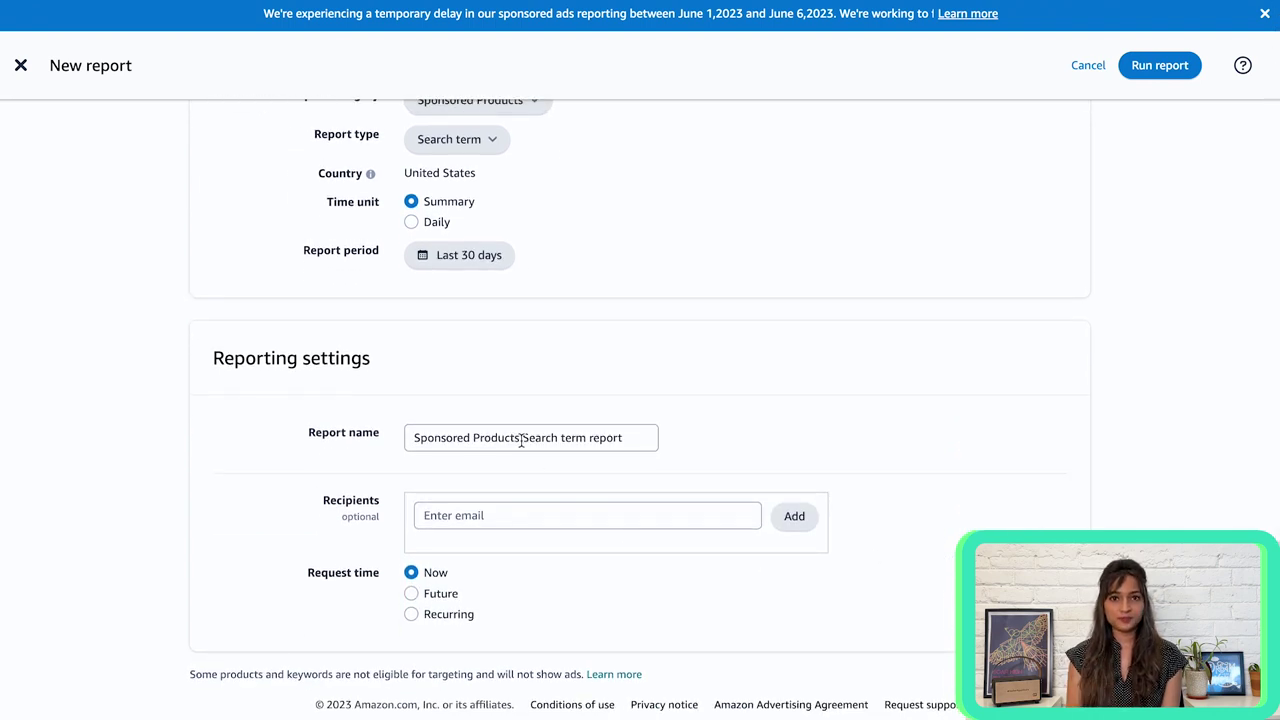
# Rename the report to 'Search term report for the last 30days'.
pyautogui.moveTo(521, 441); pyautogui.dragTo(406, 446)
pyautogui.press('BackSpace')
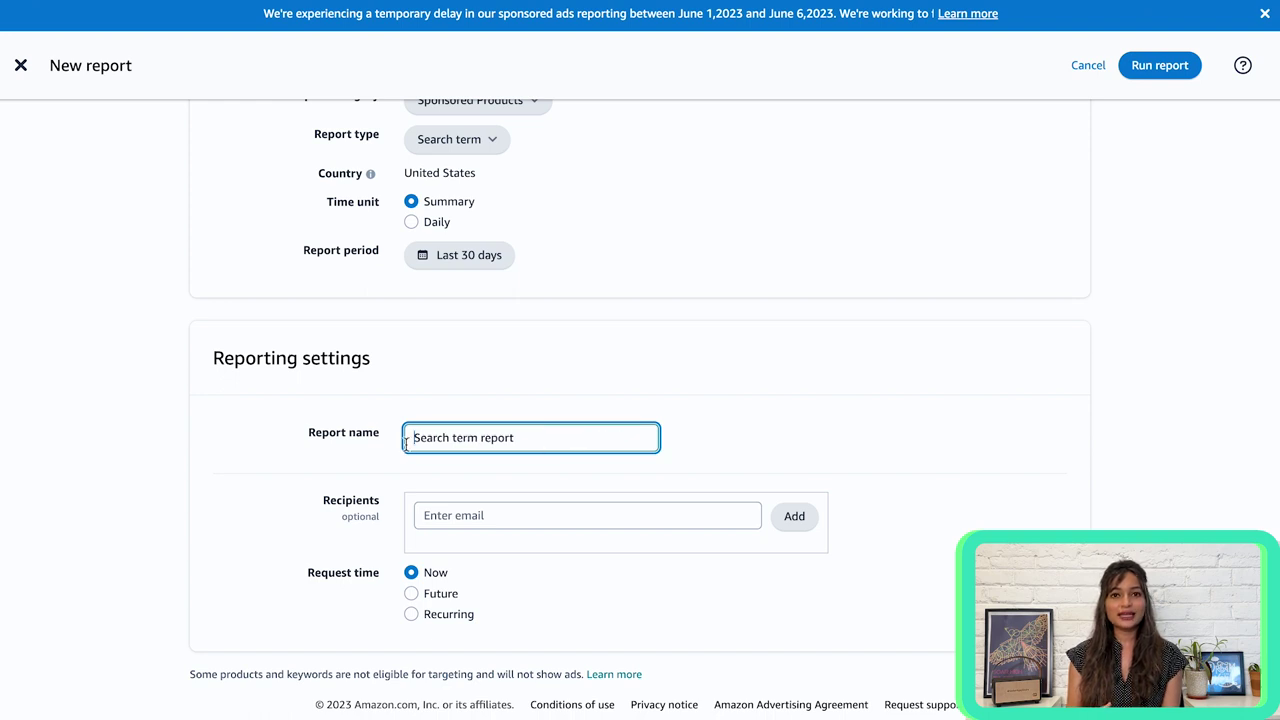
pyautogui.write('for the last 30')
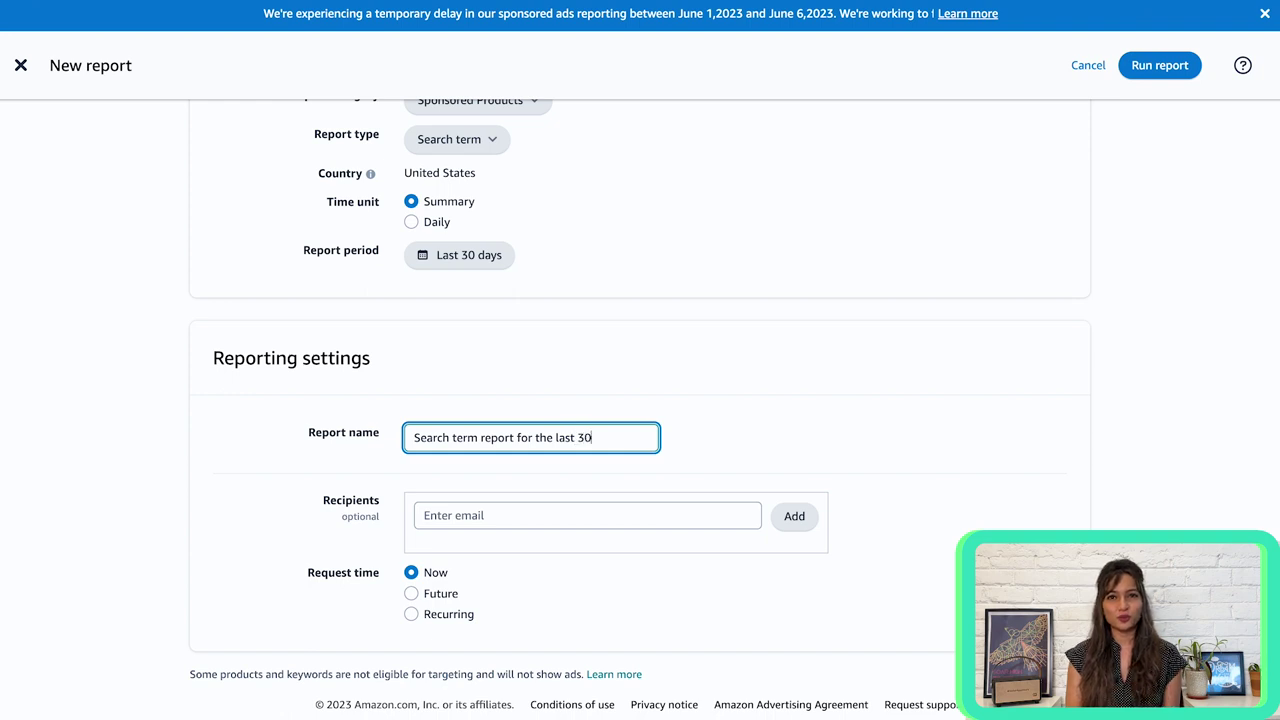
pyautogui.write('days')
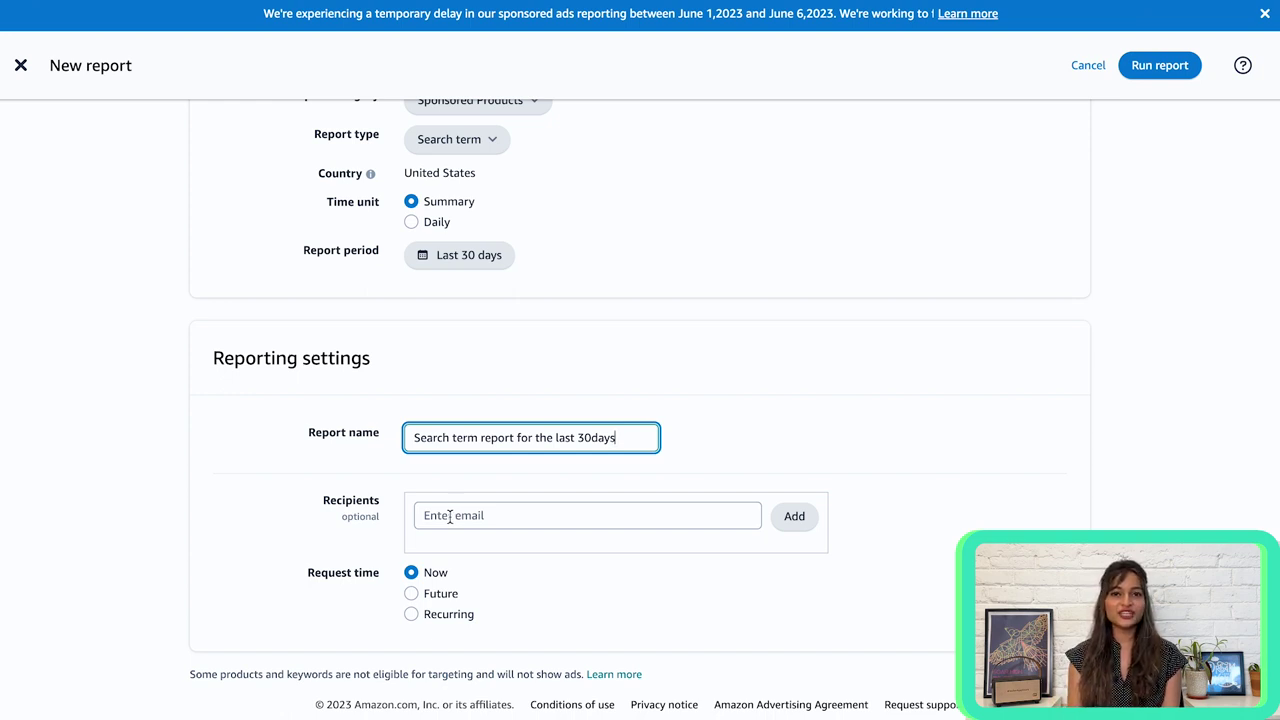
# Try a recurring Daily schedule, switch back to running now, and cancel the new report.
pyautogui.click(450, 516)
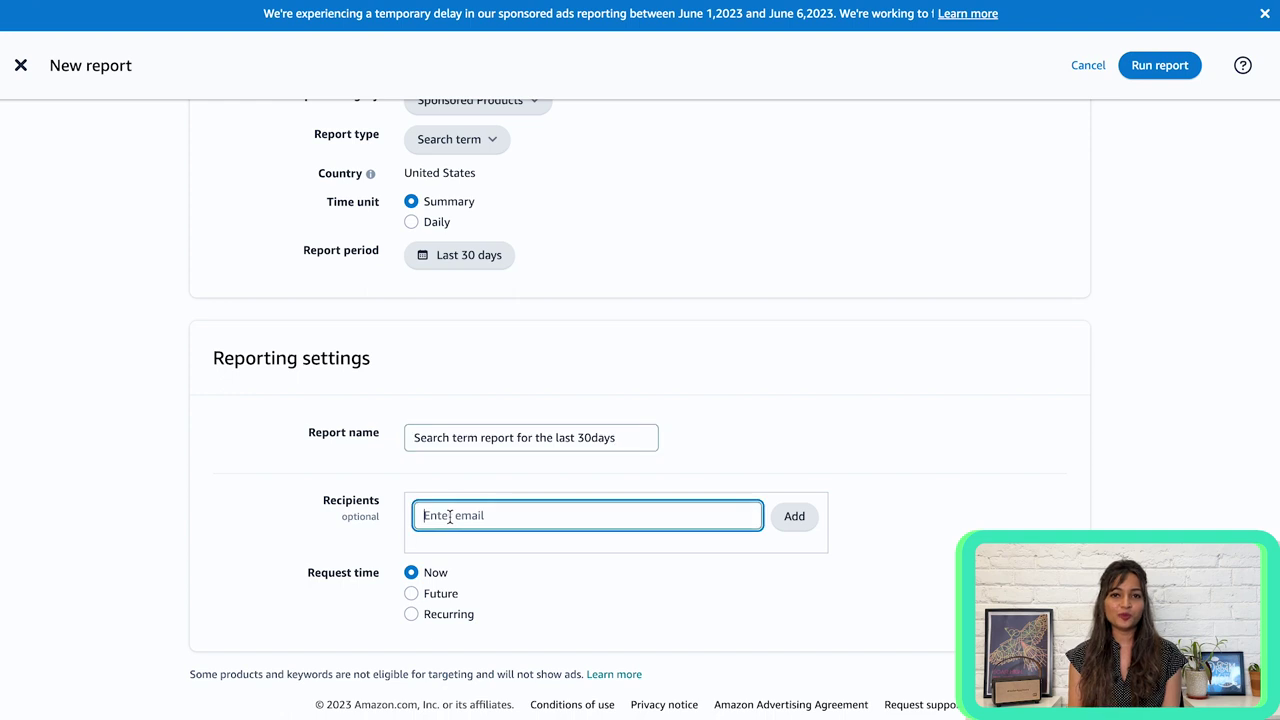
pyautogui.click(443, 614)
pyautogui.scroll(-2, 633, 589)
pyautogui.click(466, 560)
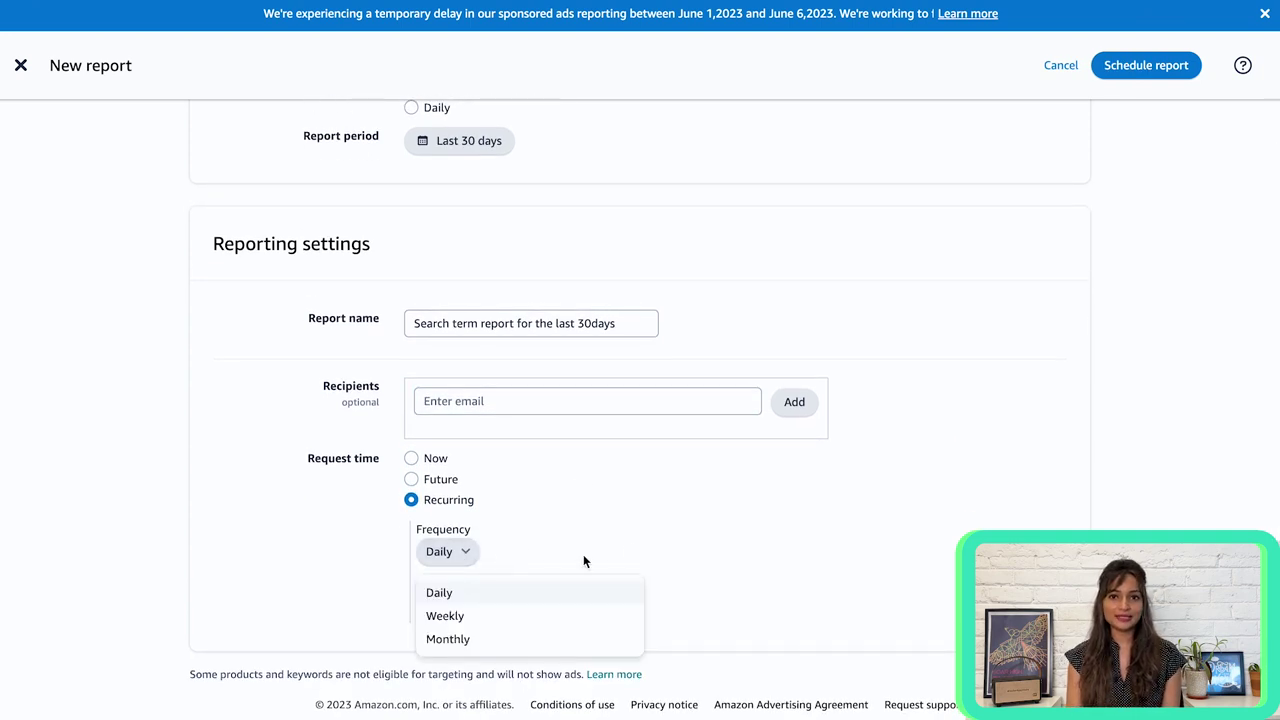
pyautogui.click(643, 543)
pyautogui.click(428, 460)
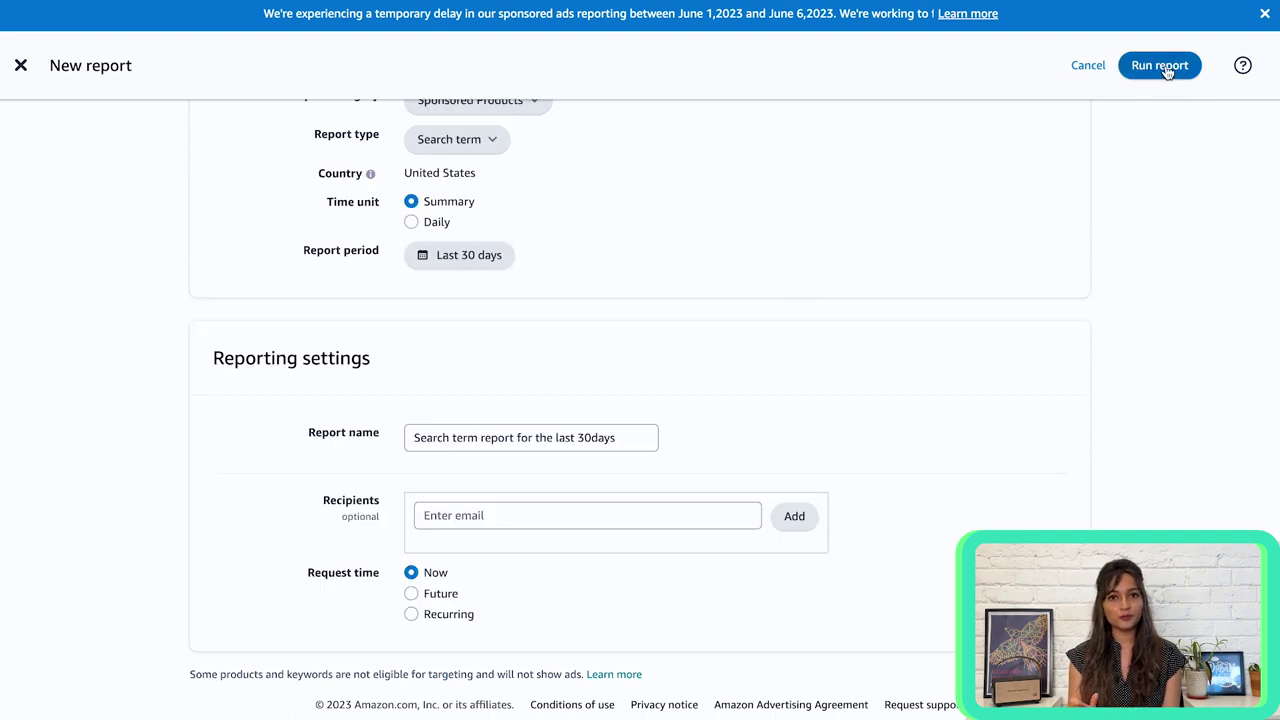
pyautogui.click(1089, 66)
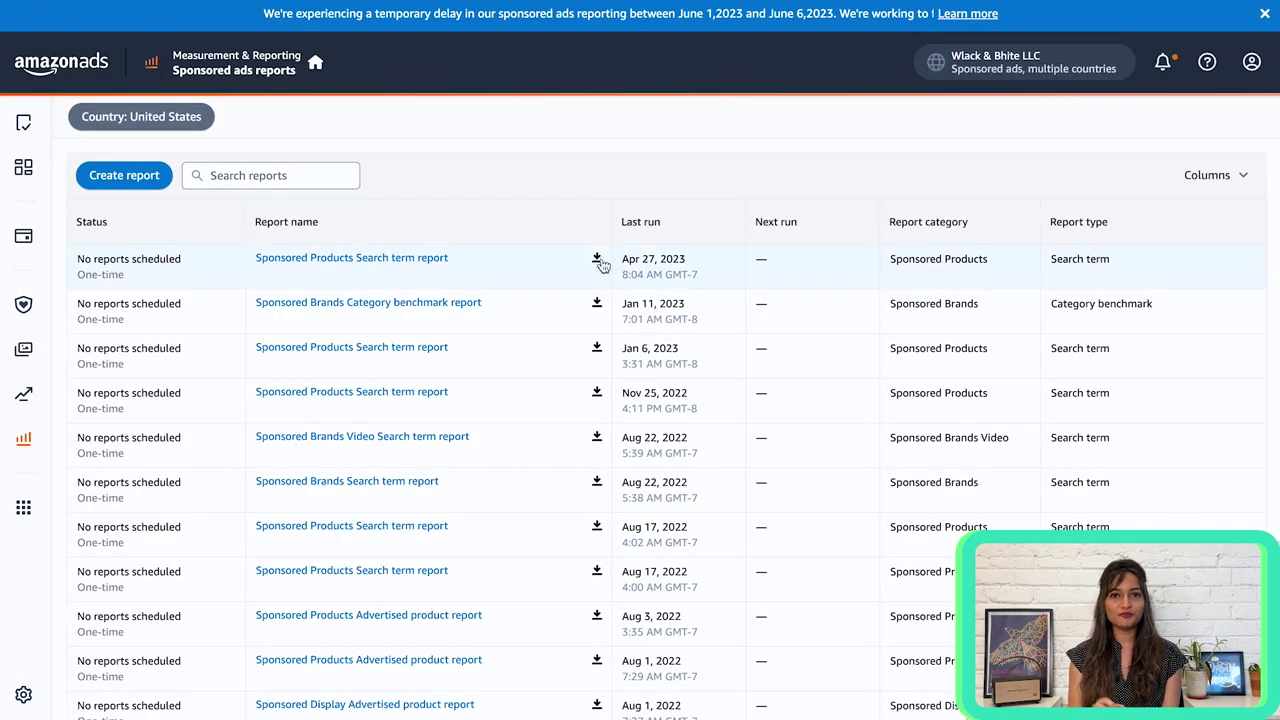
# Download the latest Sponsored Products Search term report so it opens as a spreadsheet.
pyautogui.click(597, 260)
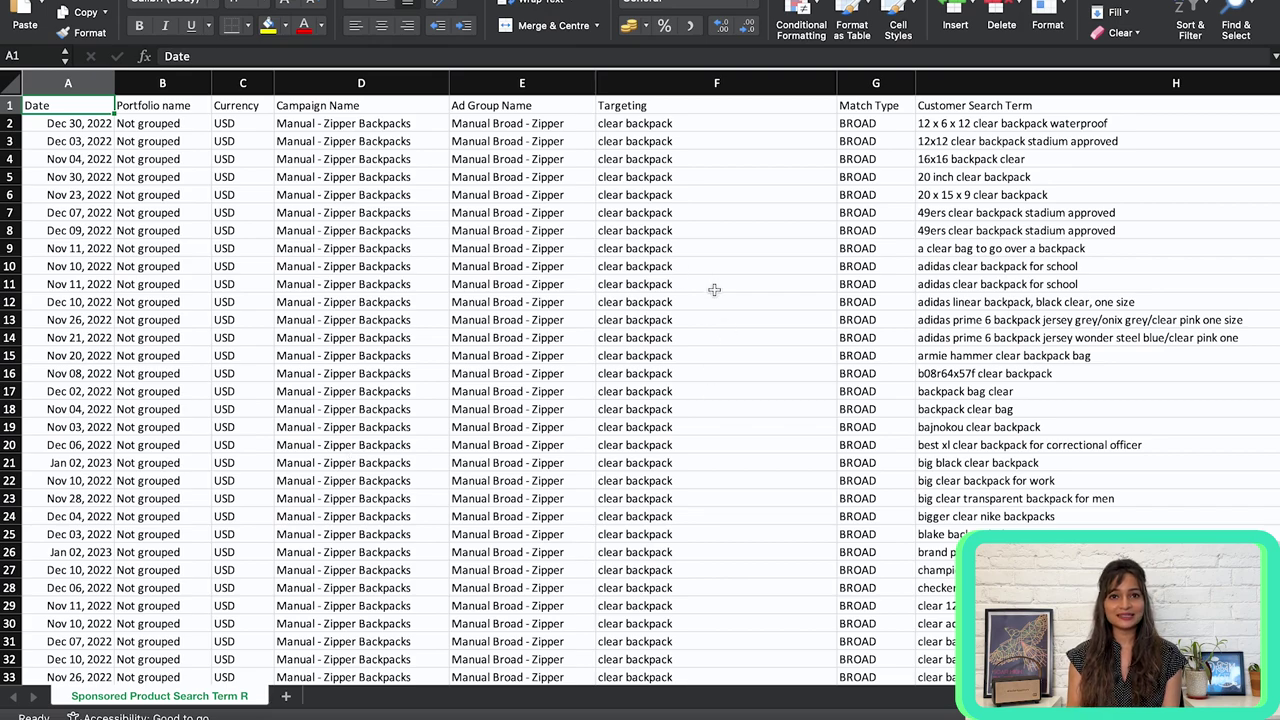
# Scroll across the report's columns from Date to 7 Day Other SKU Sales and back.
pyautogui.hscroll(10, 714, 289)
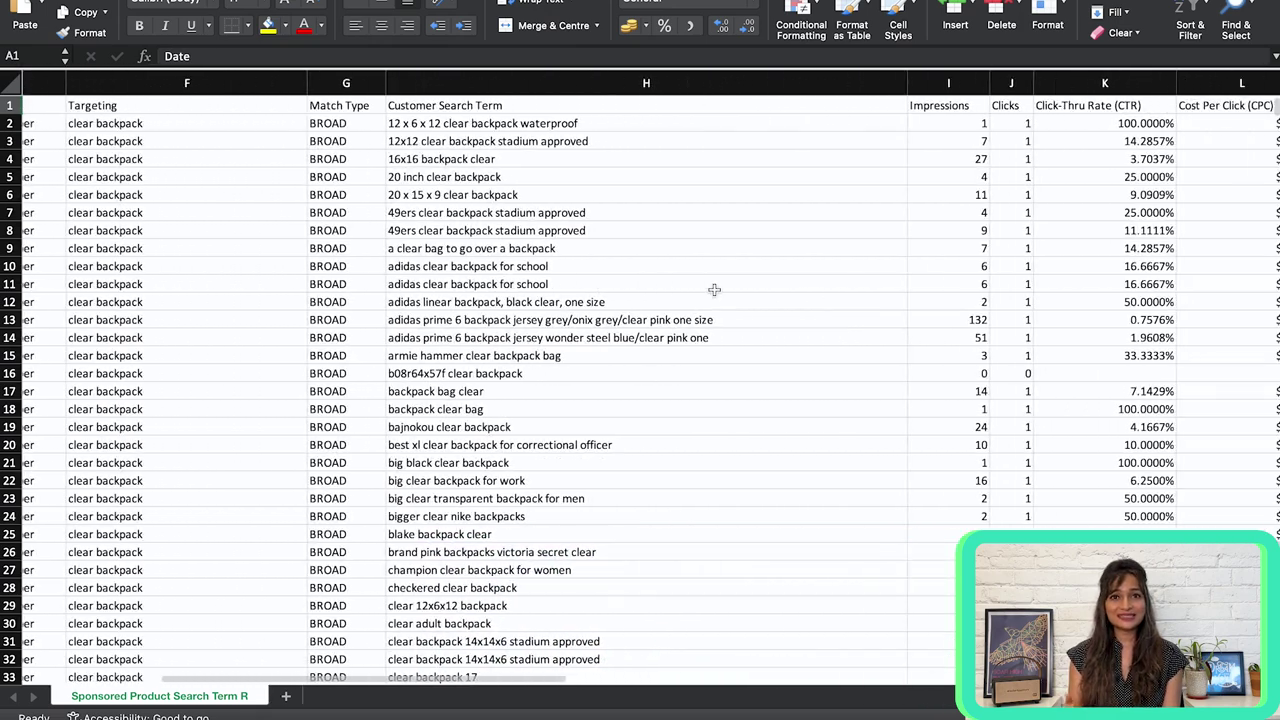
pyautogui.hscroll(10, 714, 289)
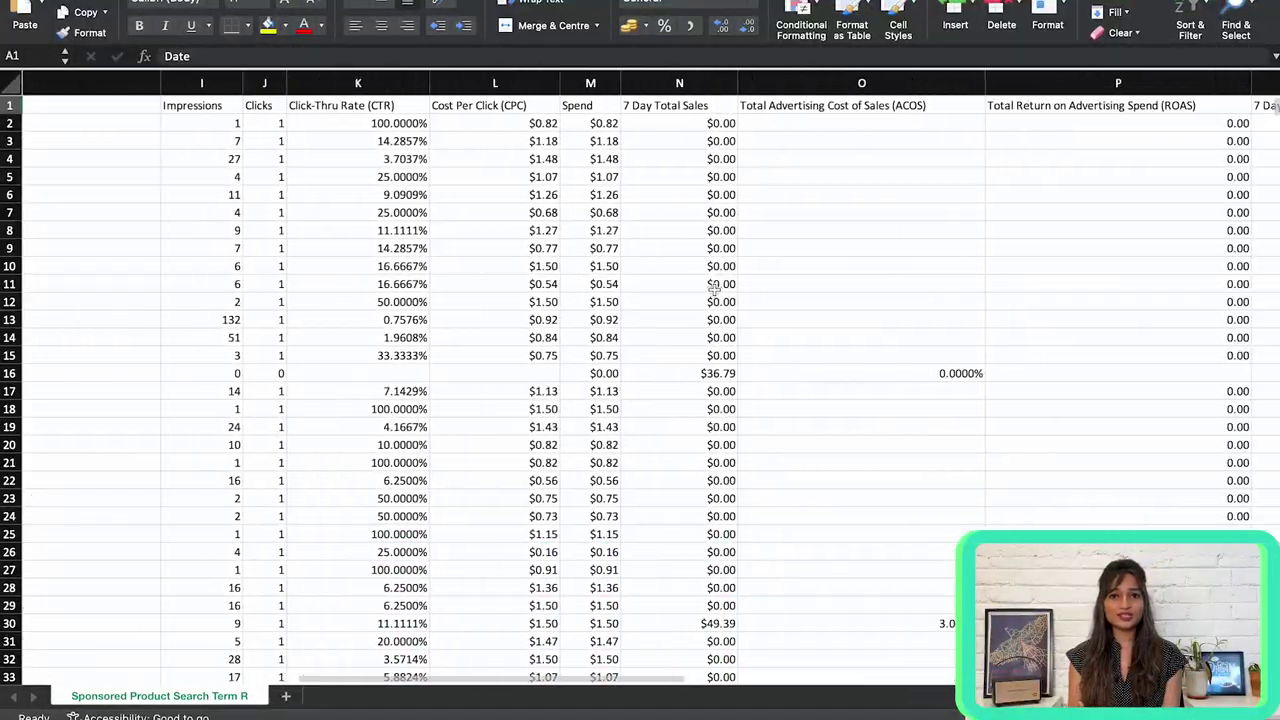
pyautogui.hscroll(10, 714, 289)
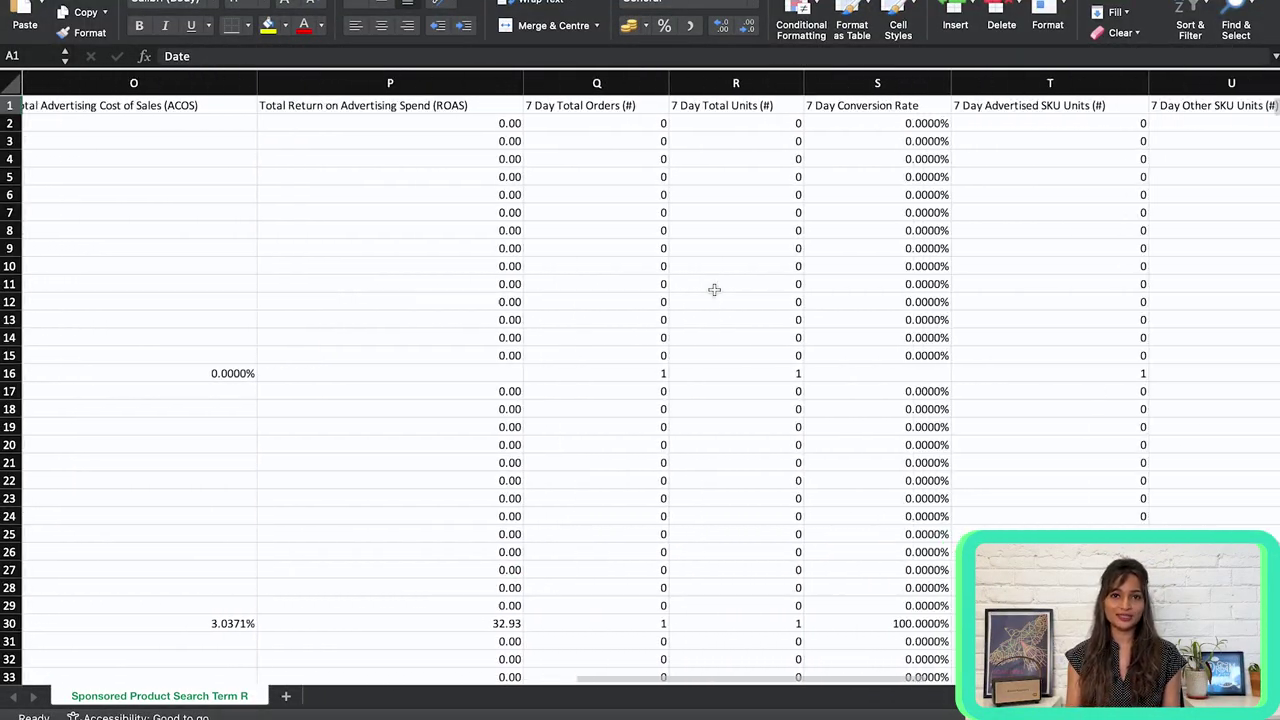
pyautogui.hscroll(5, 714, 289)
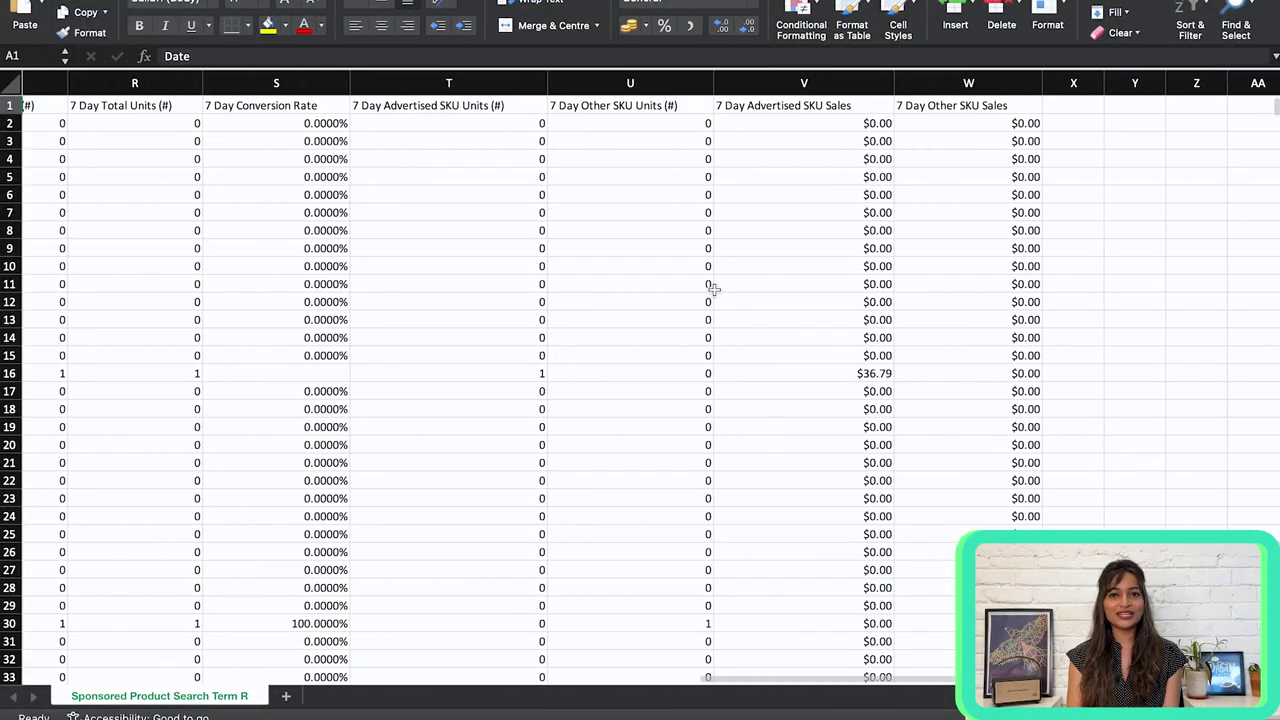
pyautogui.hscroll(-3, 714, 289)
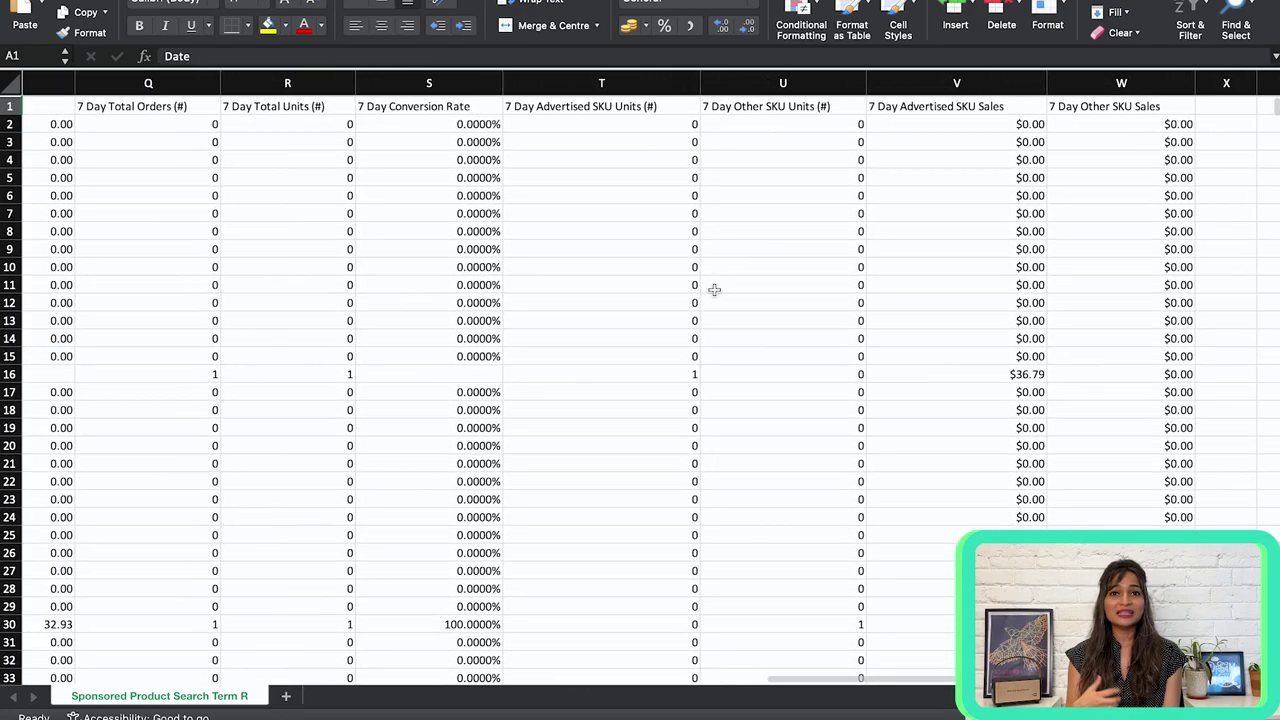
pyautogui.hscroll(-2, 714, 289)
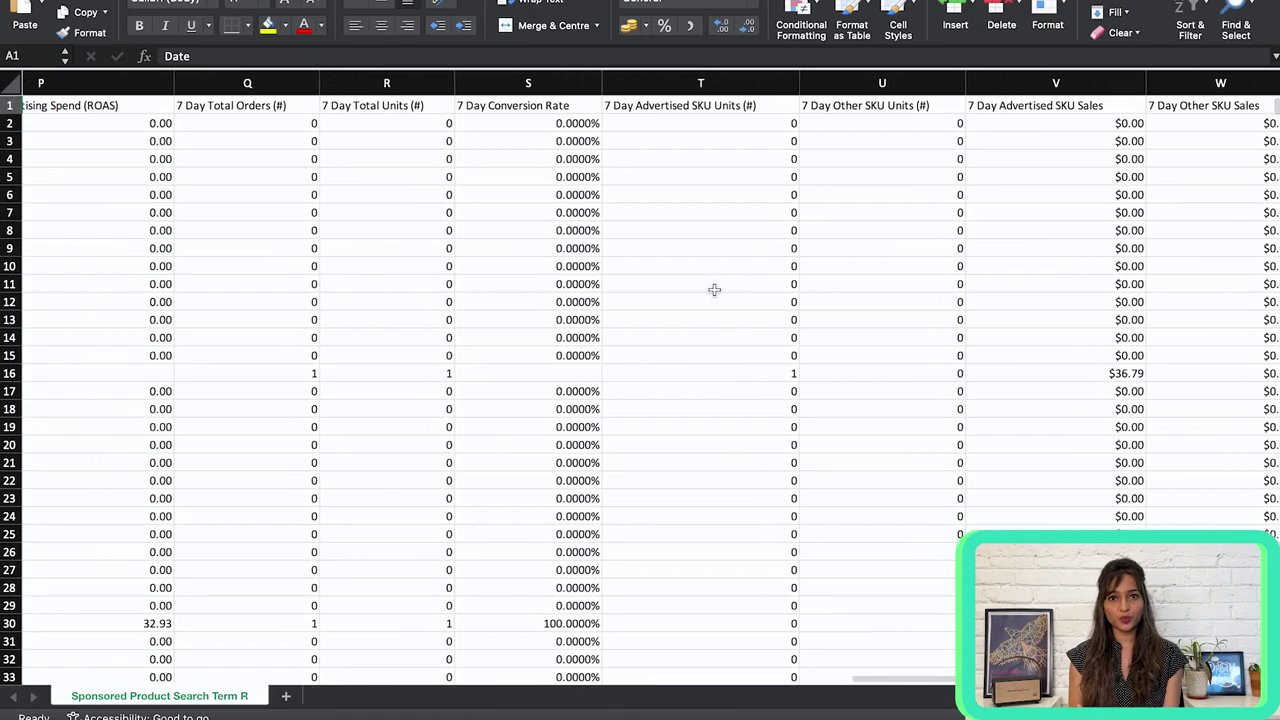
pyautogui.hscroll(-3, 714, 289)
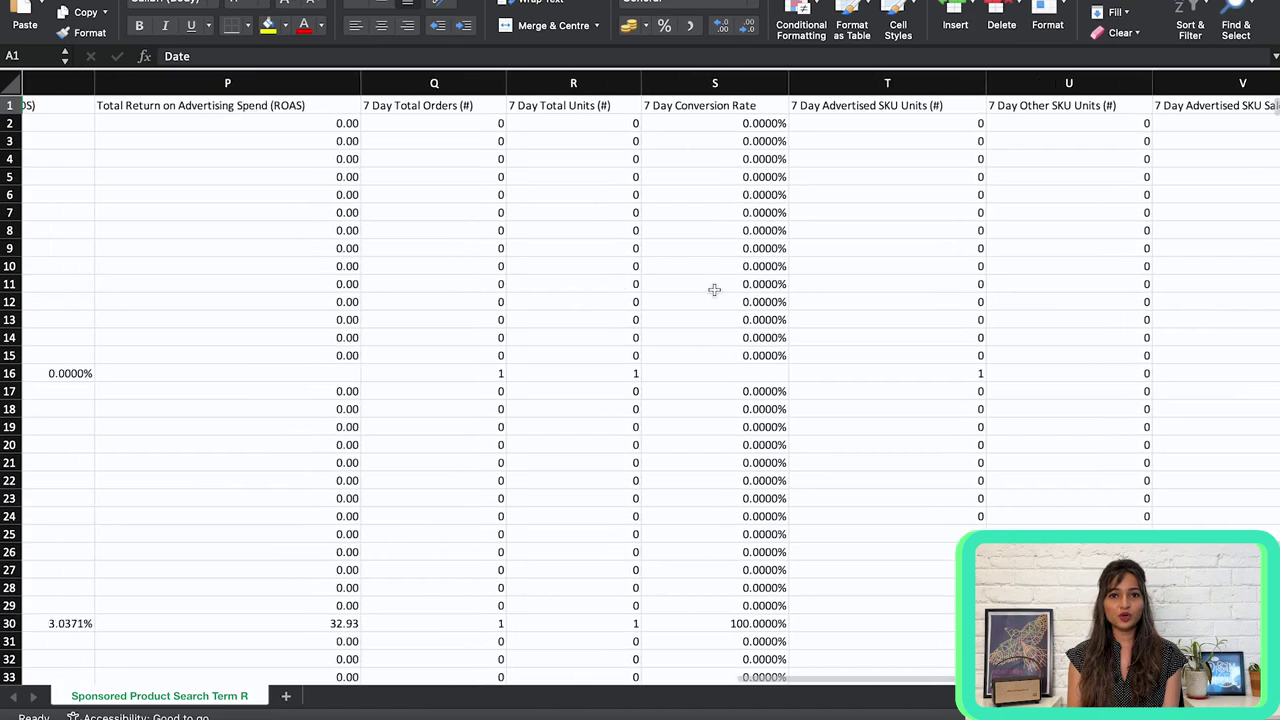
pyautogui.hscroll(-3, 714, 289)
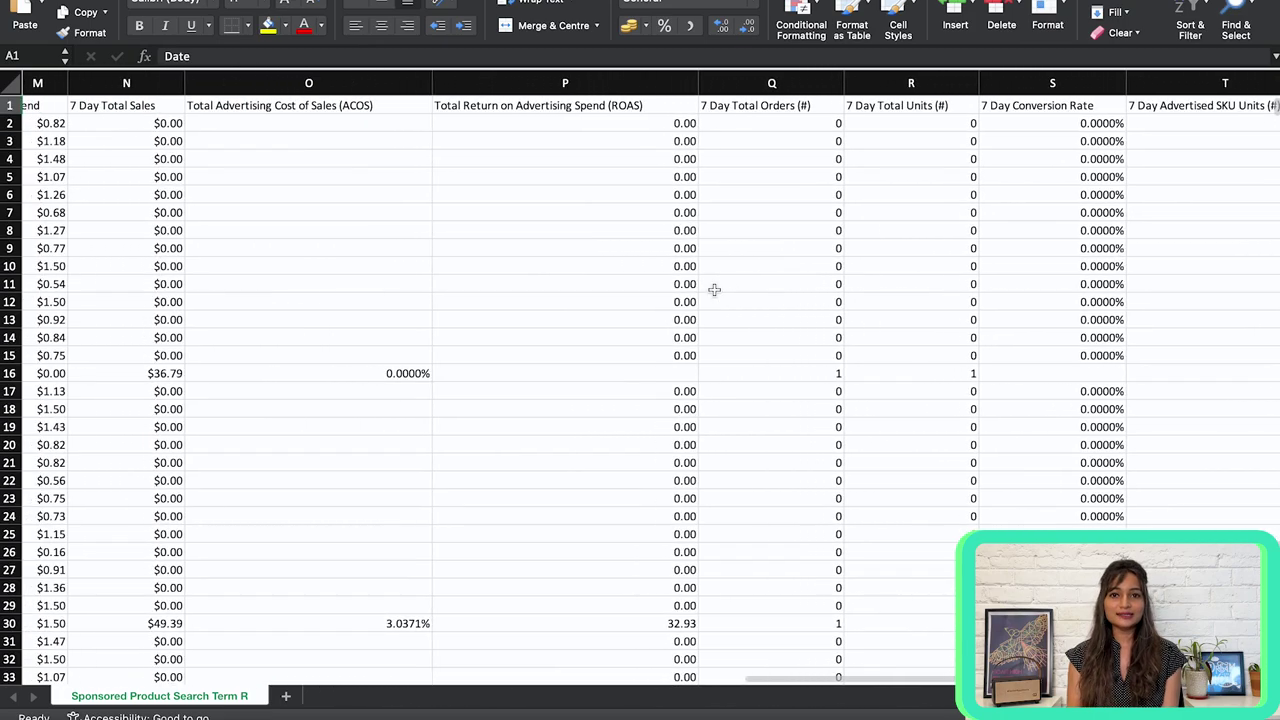
pyautogui.hscroll(-4, 714, 289)
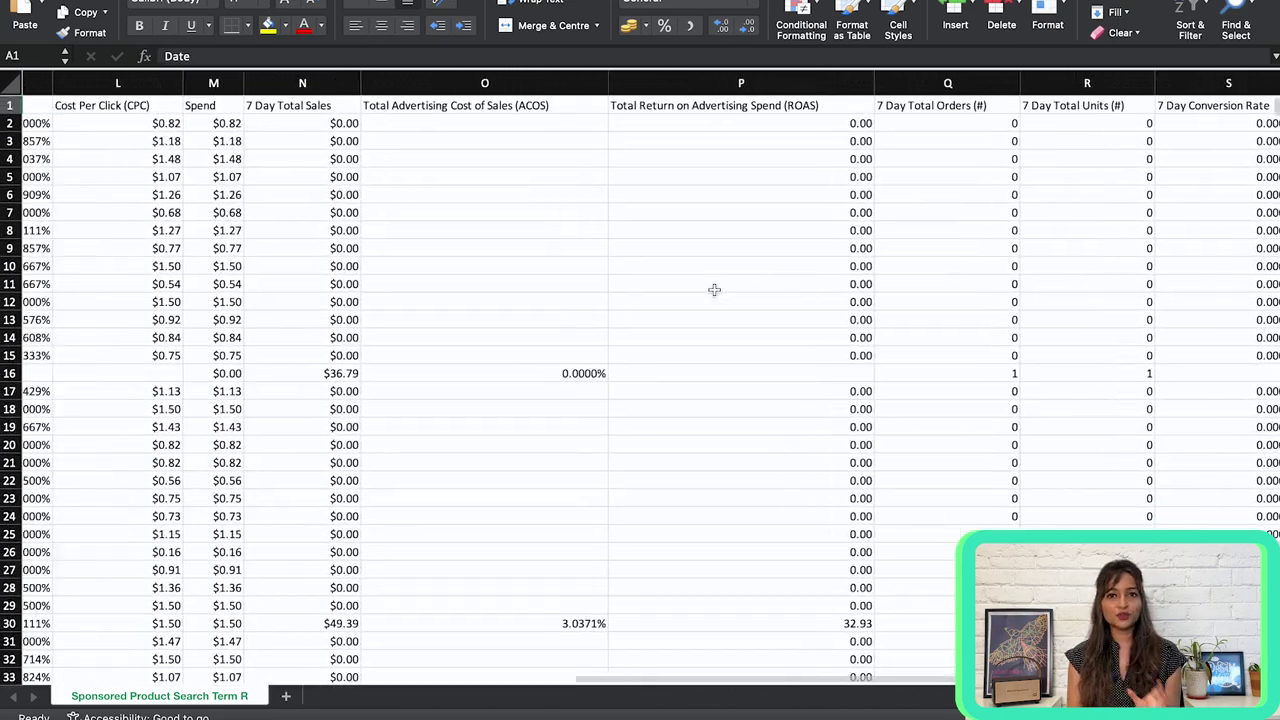
pyautogui.hscroll(-3, 714, 289)
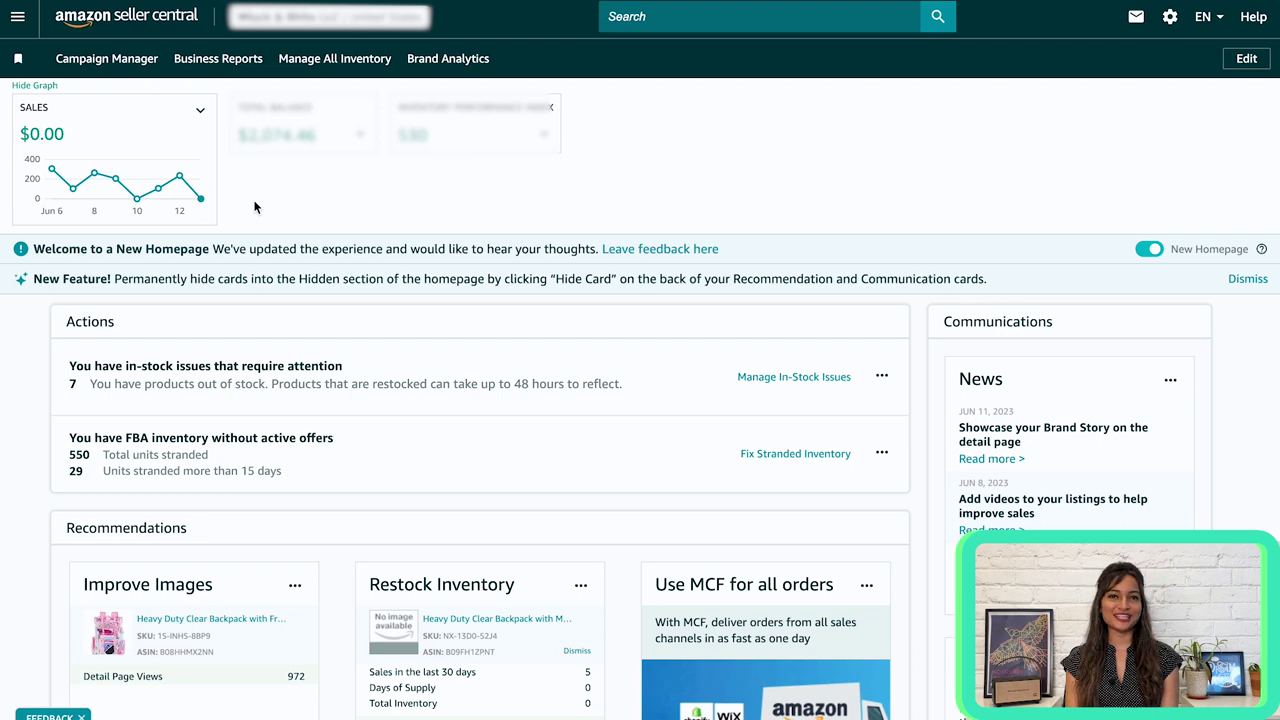
# Go to the Payments dashboard and check the settlement period list, leaving it unchanged.
pyautogui.click(18, 20)
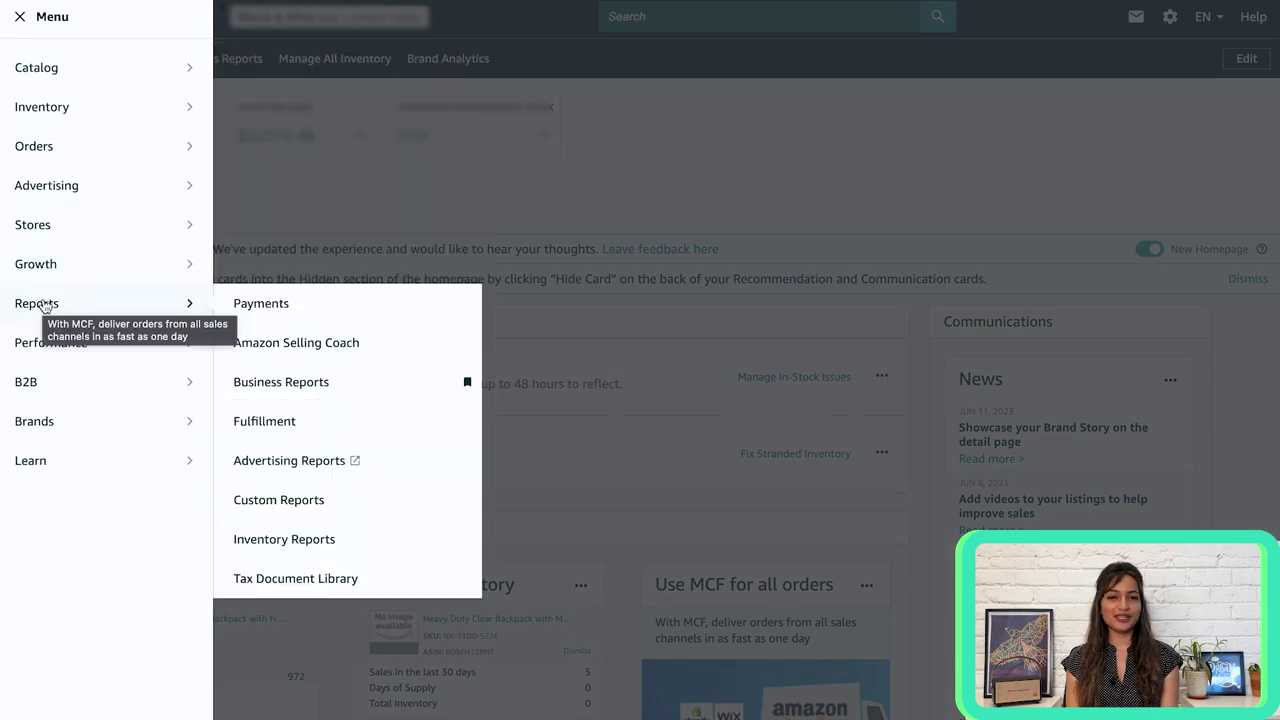
pyautogui.click(260, 310)
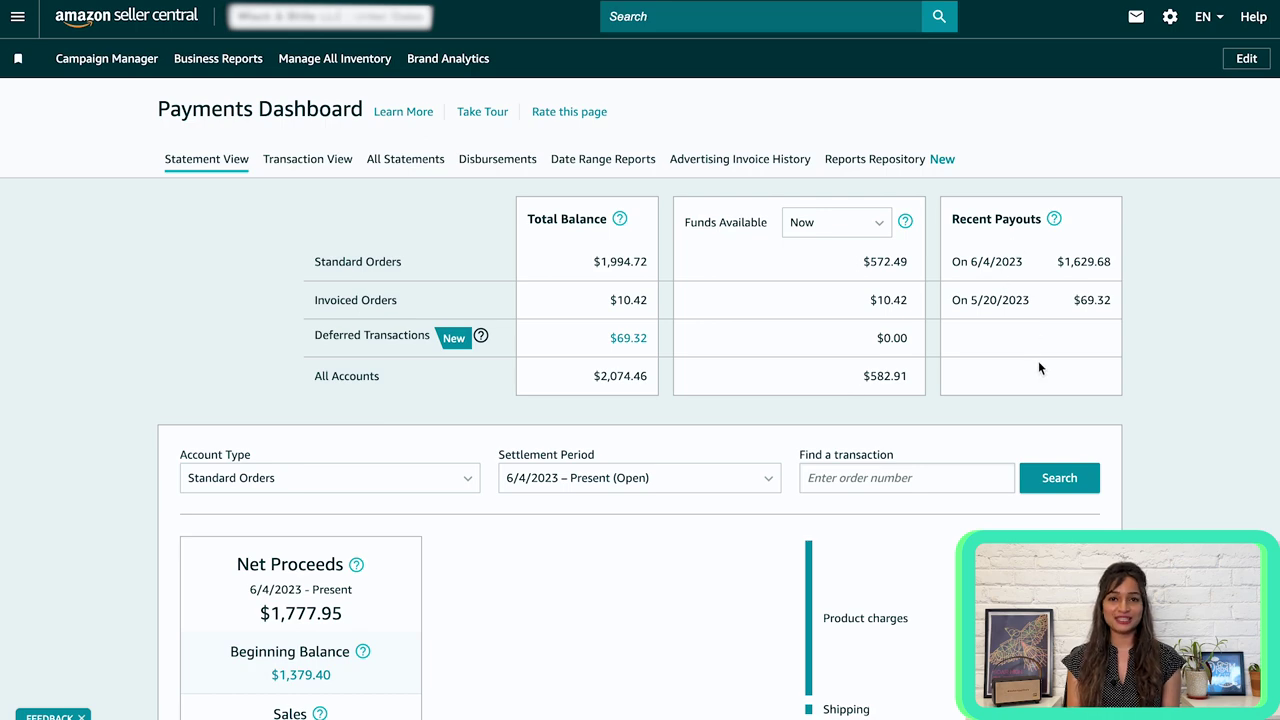
pyautogui.scroll(-2, 1038, 359)
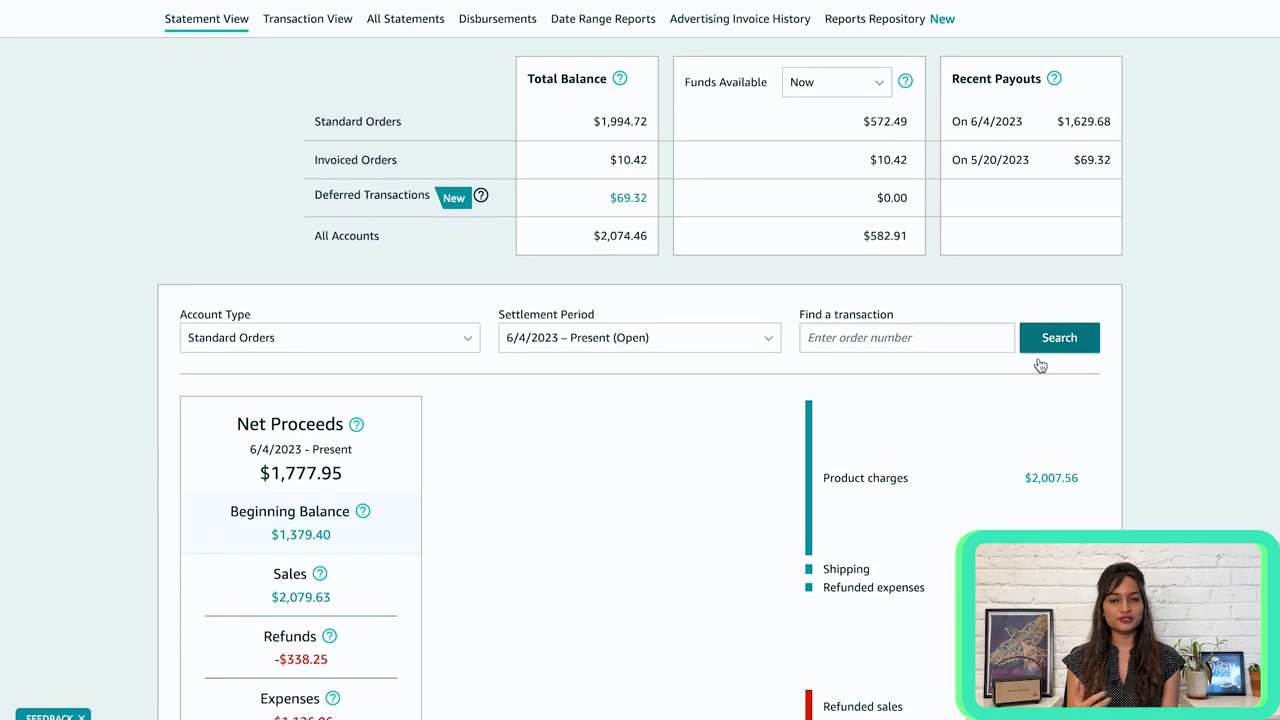
pyautogui.click(700, 344)
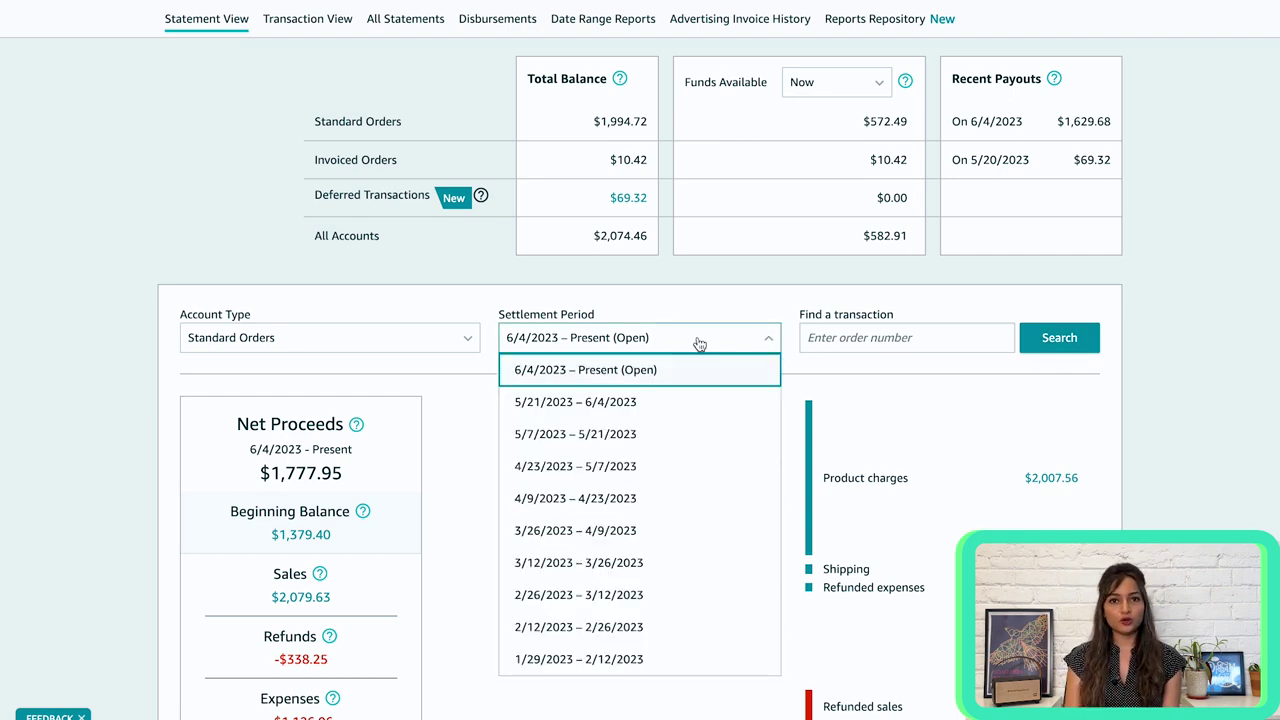
pyautogui.click(892, 444)
# Review the payment statement, then preview it for printing and dismiss the preview.
pyautogui.scroll(-2, 319, 578)
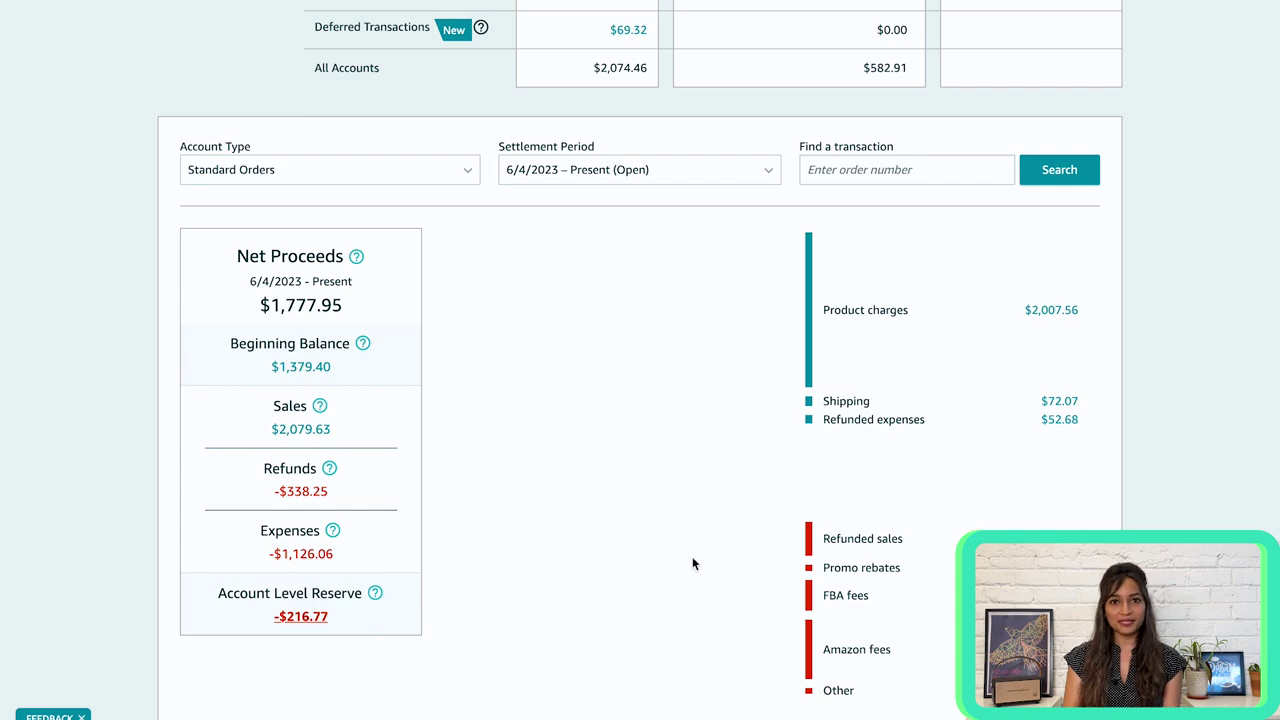
pyautogui.scroll(-2, 960, 505)
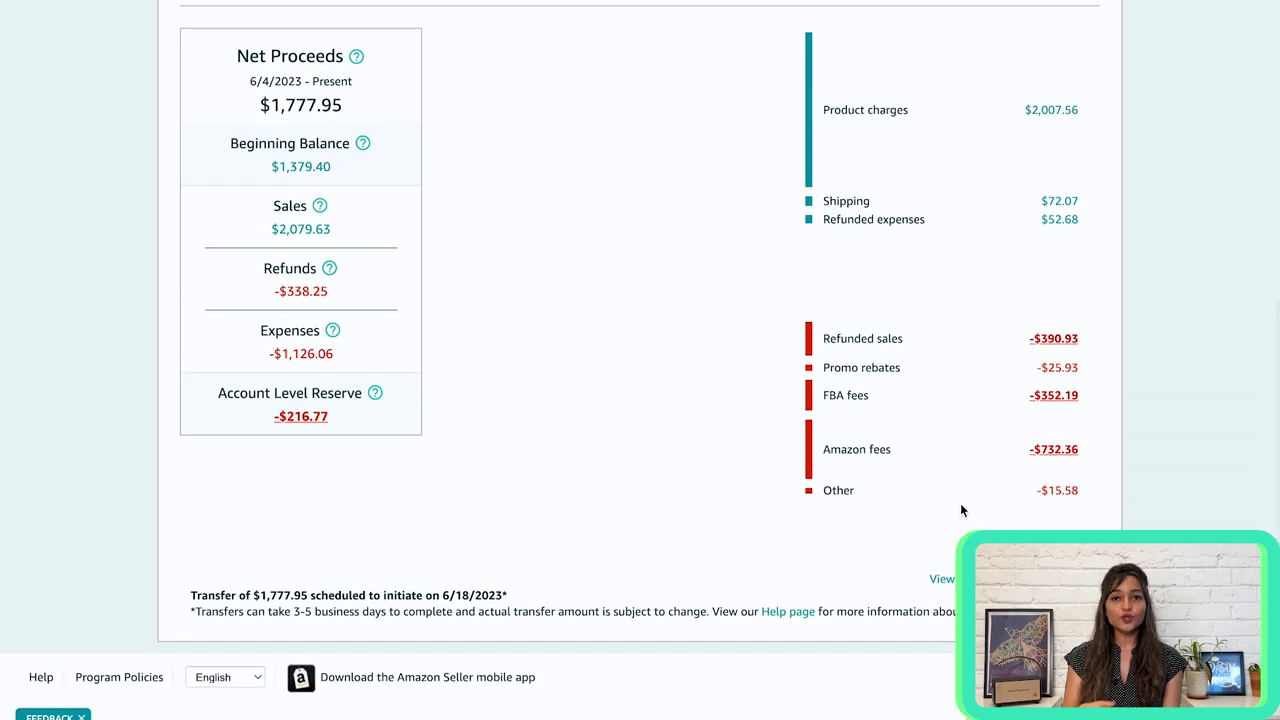
pyautogui.scroll(2, 962, 511)
pyautogui.scroll(1, 962, 511)
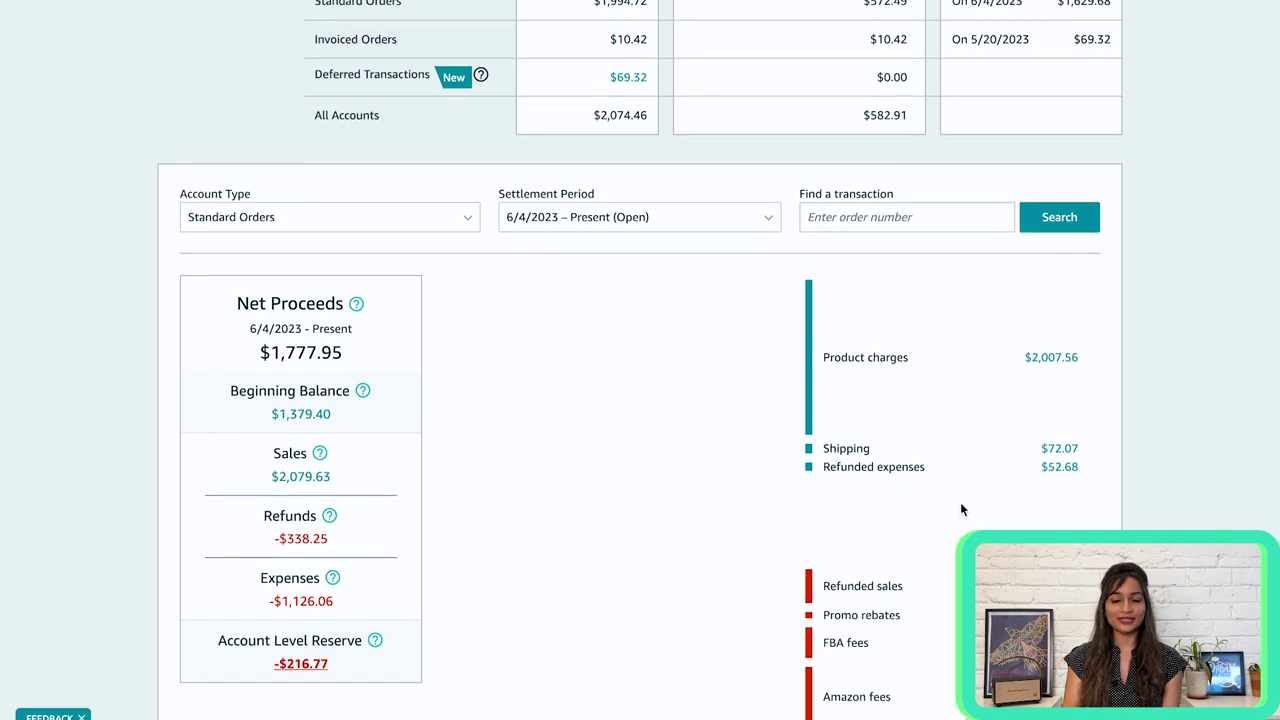
pyautogui.scroll(1, 961, 510)
pyautogui.scroll(-3, 961, 510)
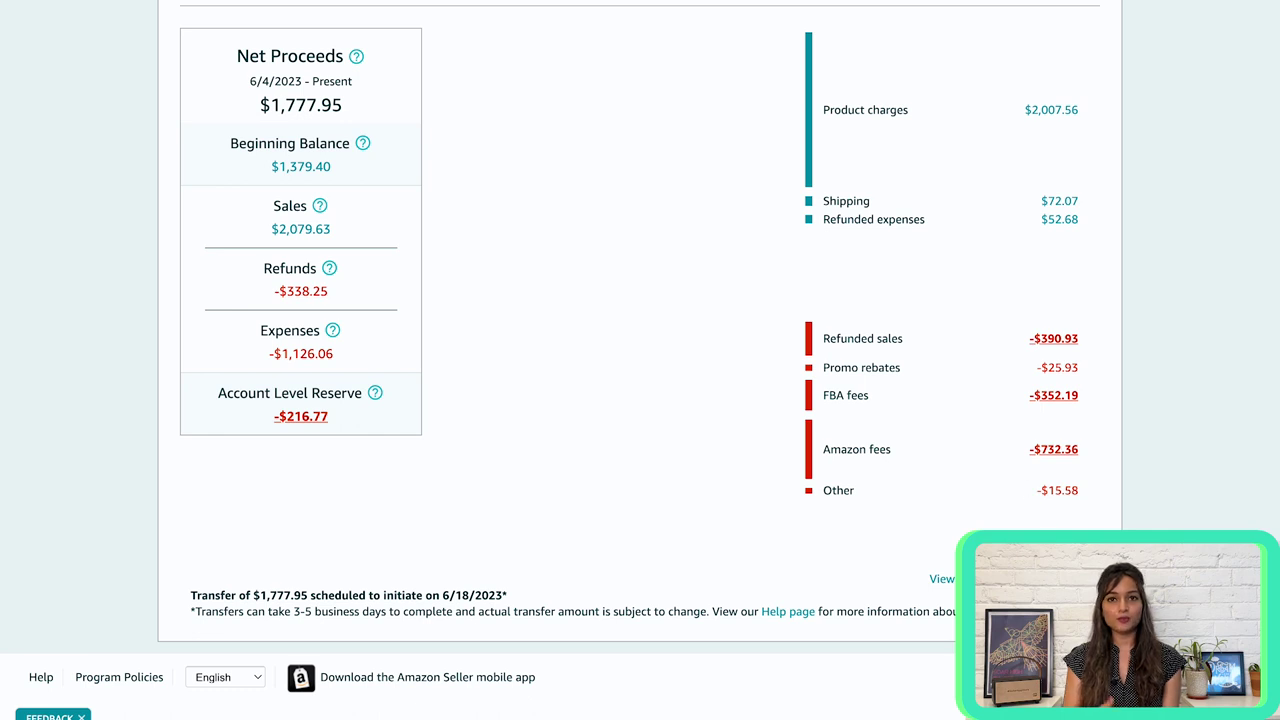
pyautogui.hotkey('ctrl', 'p')
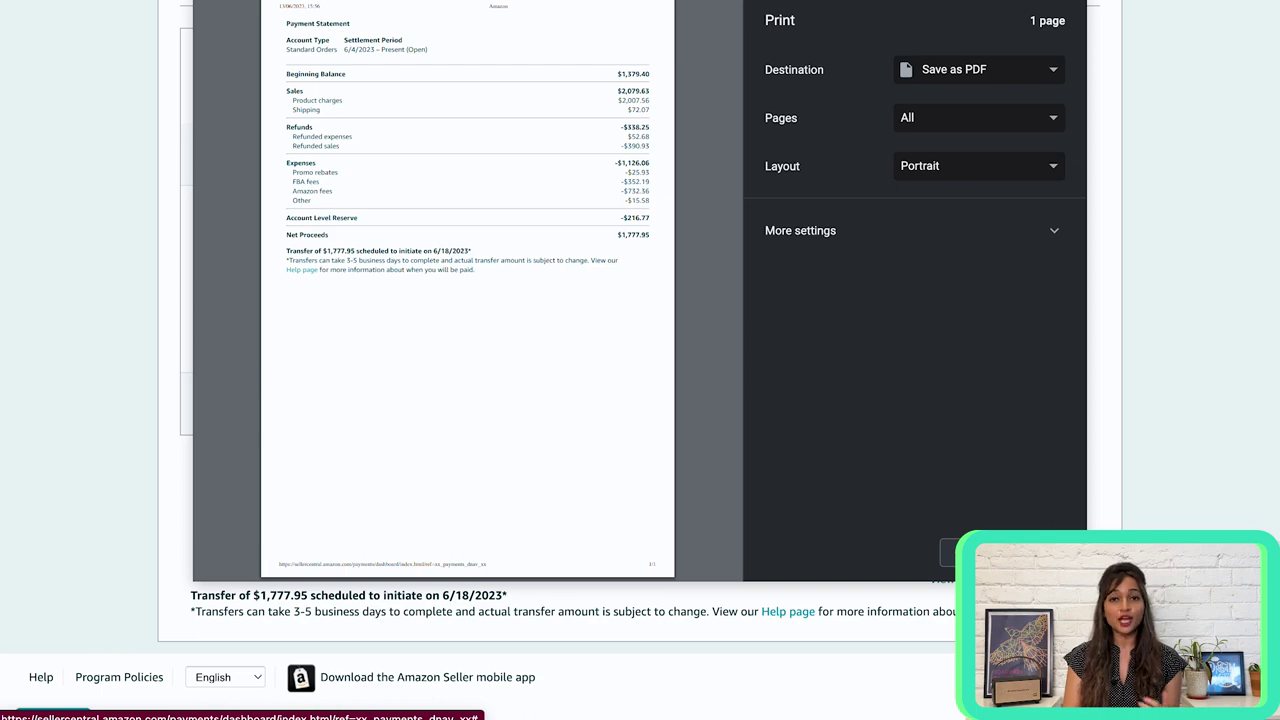
pyautogui.press('Escape')
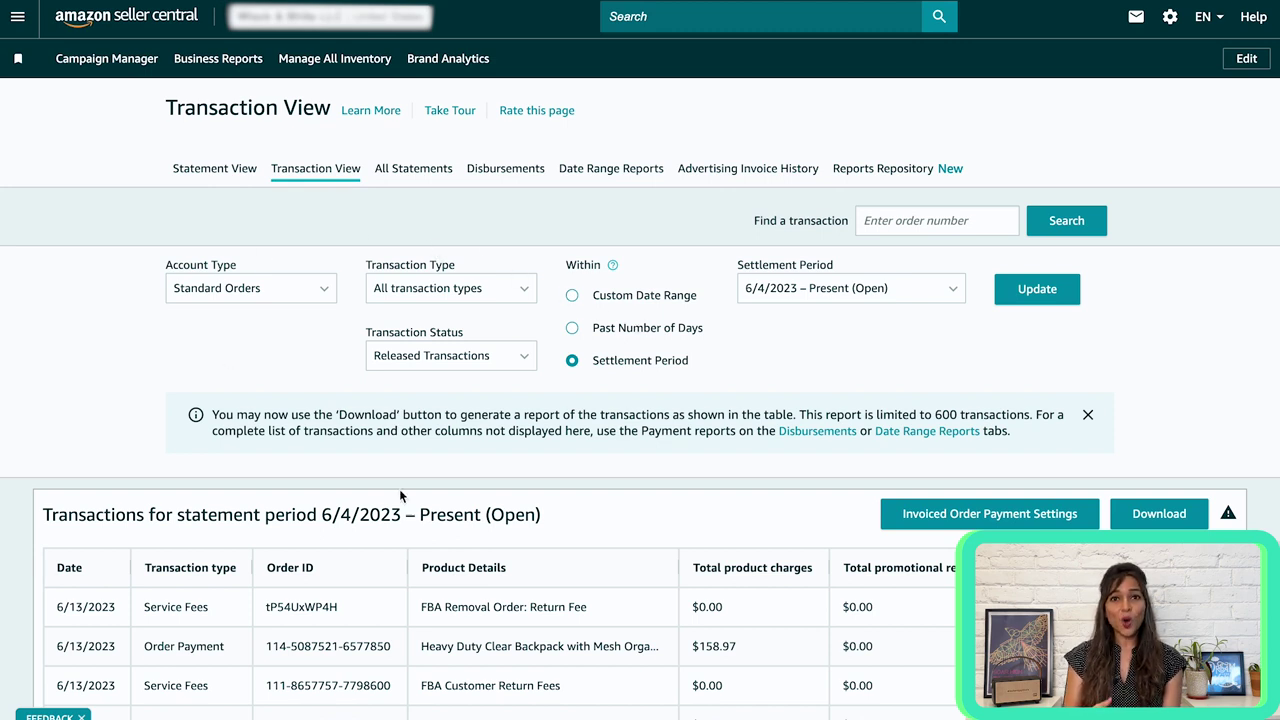
pyautogui.scroll(-2, 1107, 405)
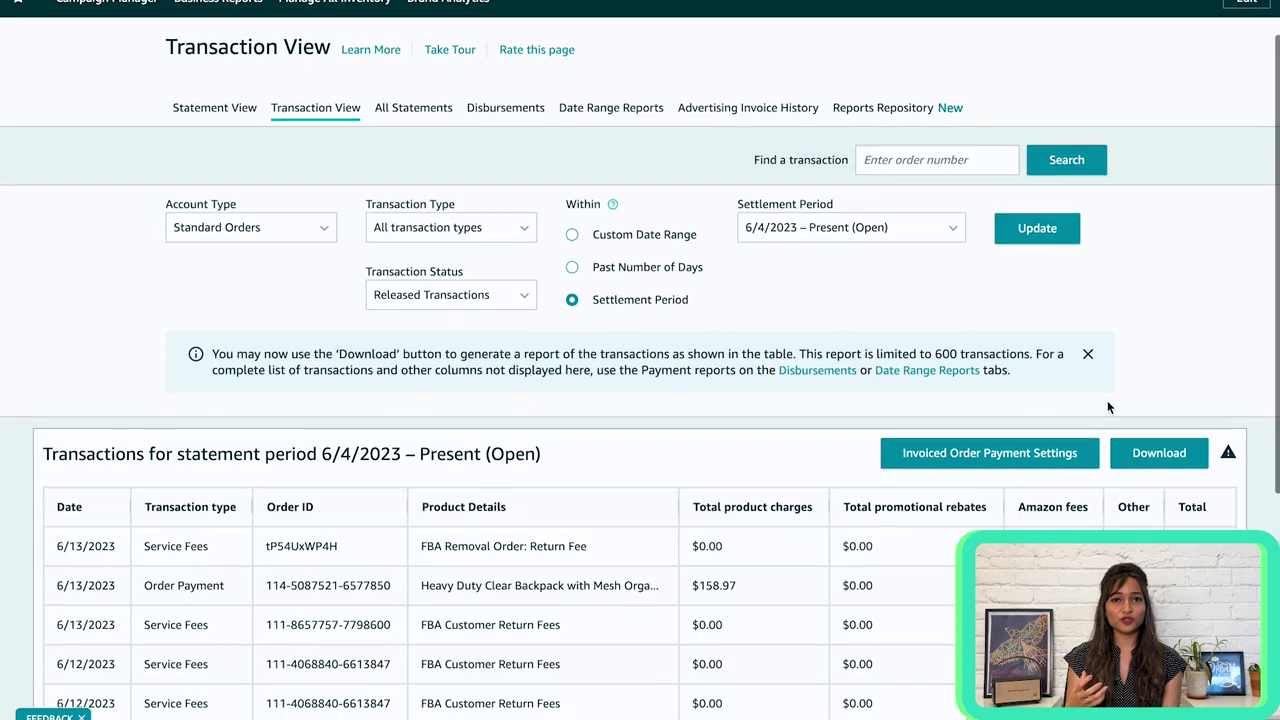
pyautogui.scroll(-1, 1107, 400)
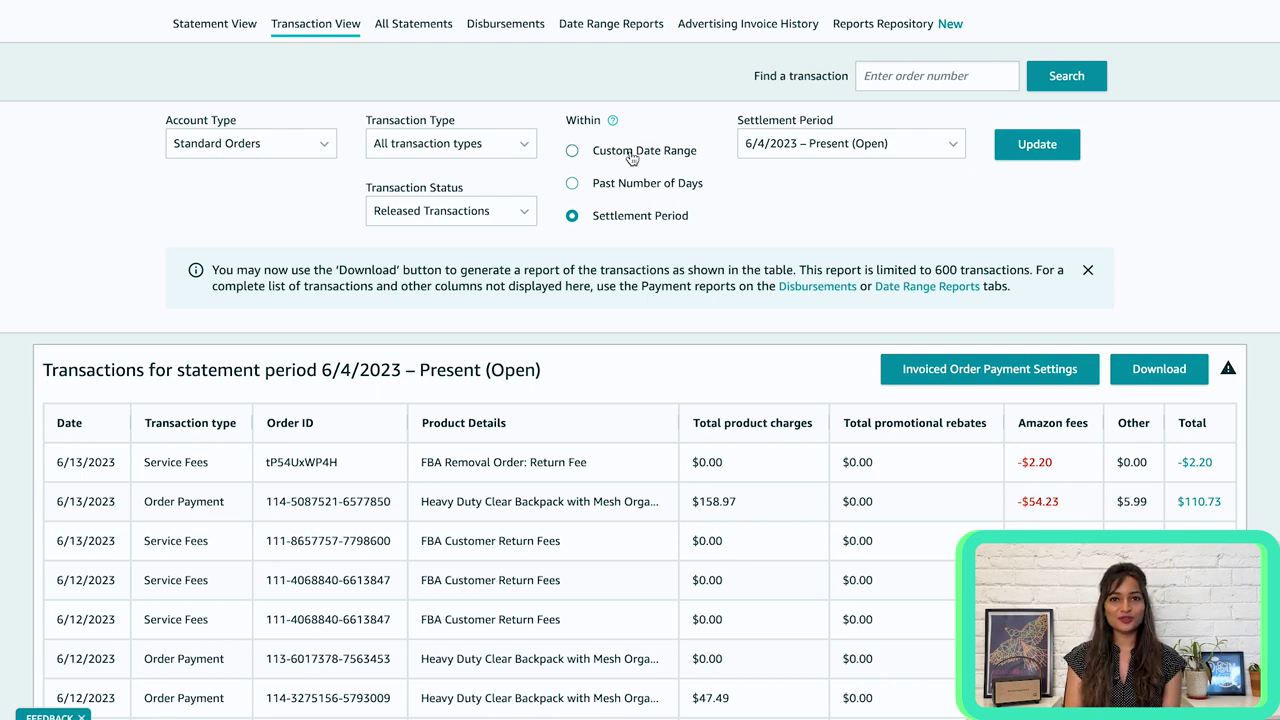
# Show All Statements and review each period's balances and payouts, such as $1,777.95.
pyautogui.click(432, 28)
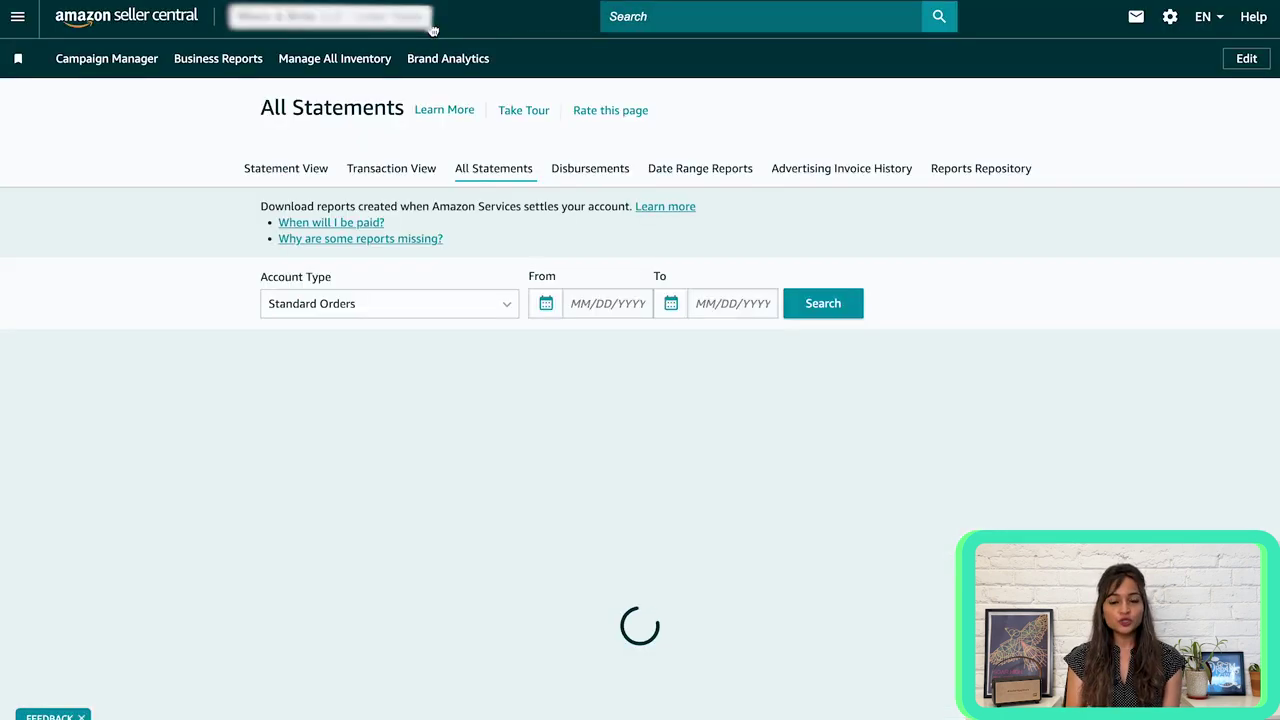
pyautogui.scroll(-1, 1080, 277)
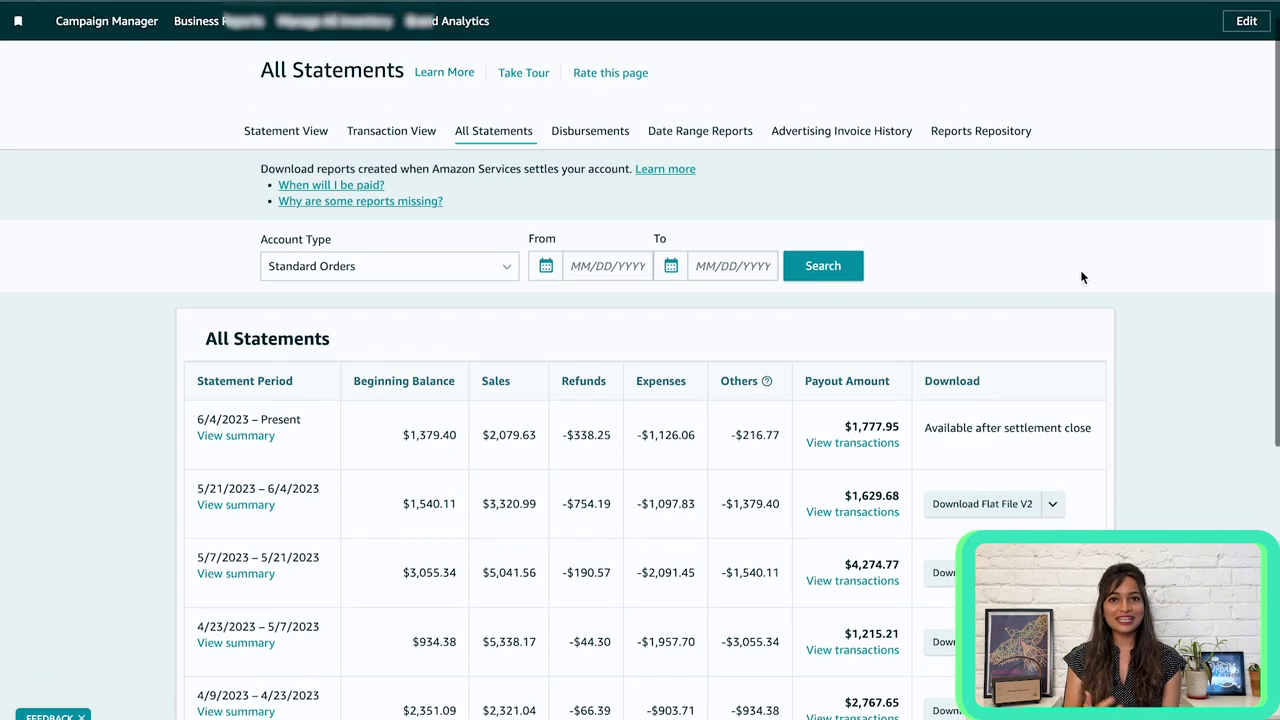
pyautogui.scroll(-1, 1081, 277)
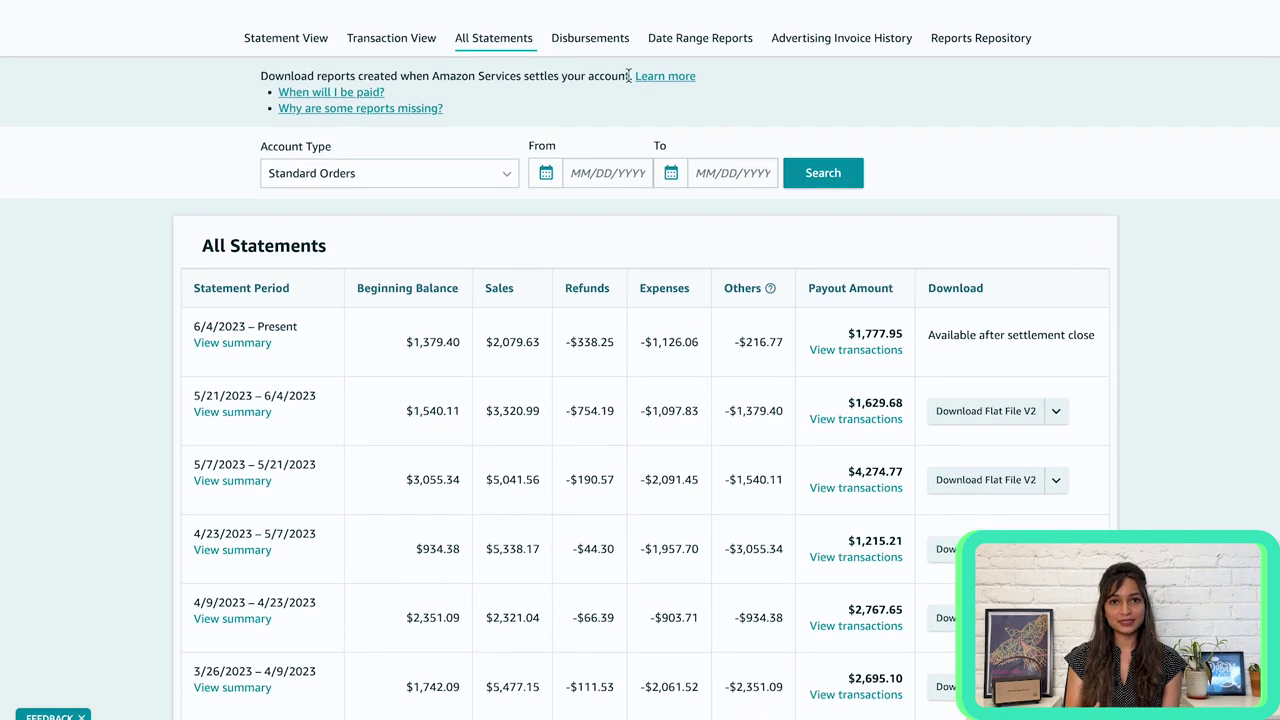
# Show Disbursements and review payout timelines, including the $1,994.72 payout marked Started.
pyautogui.click(613, 42)
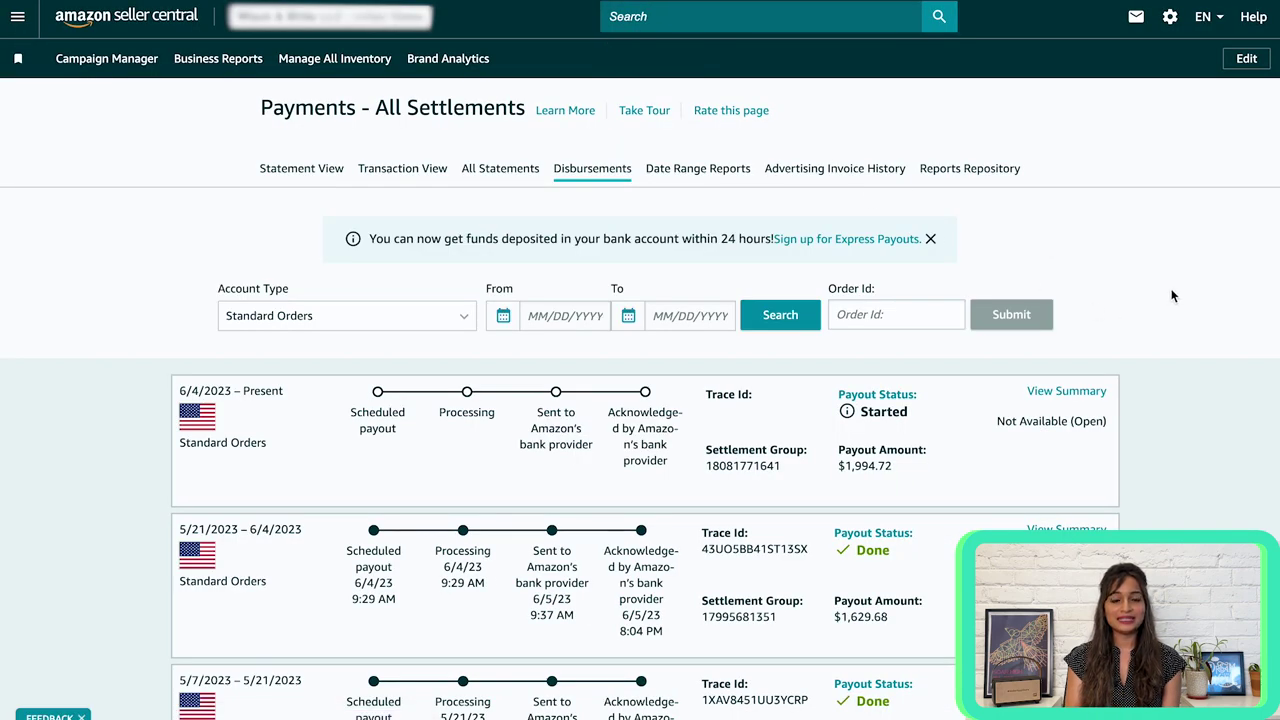
pyautogui.scroll(-2, 1170, 293)
pyautogui.scroll(-2, 1173, 296)
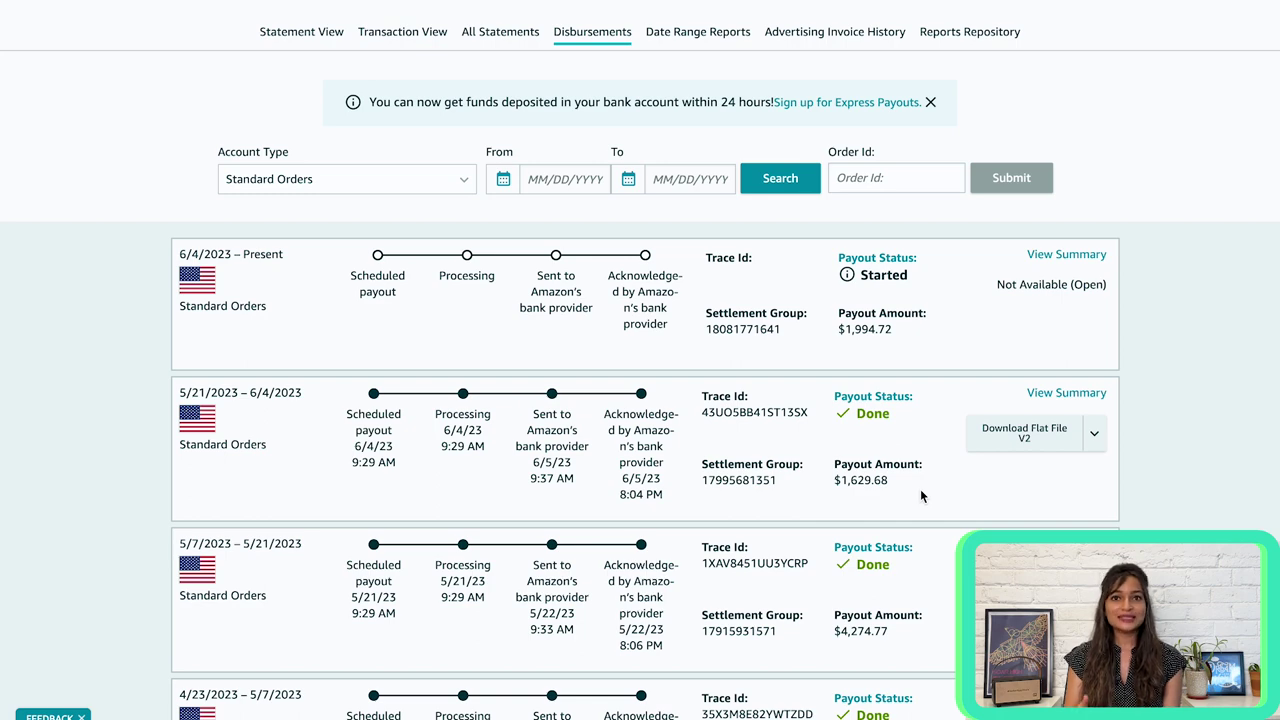
pyautogui.scroll(3, 921, 496)
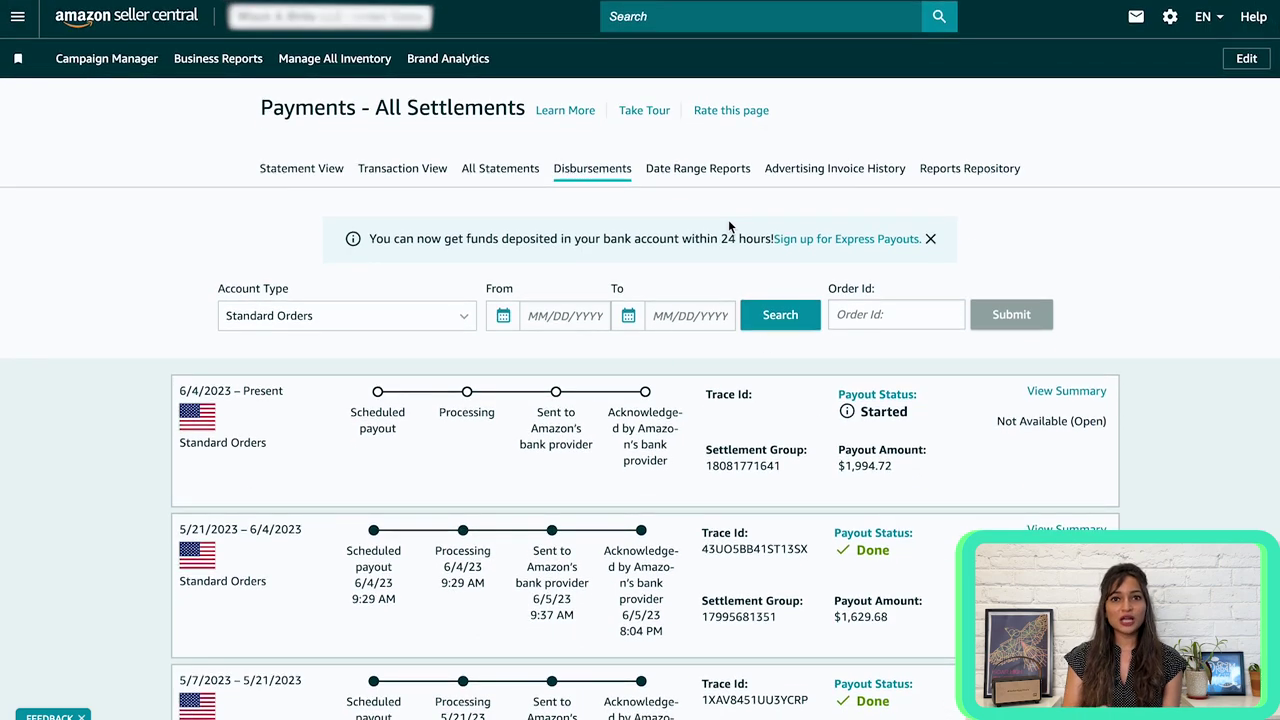
pyautogui.scroll(-1, 729, 226)
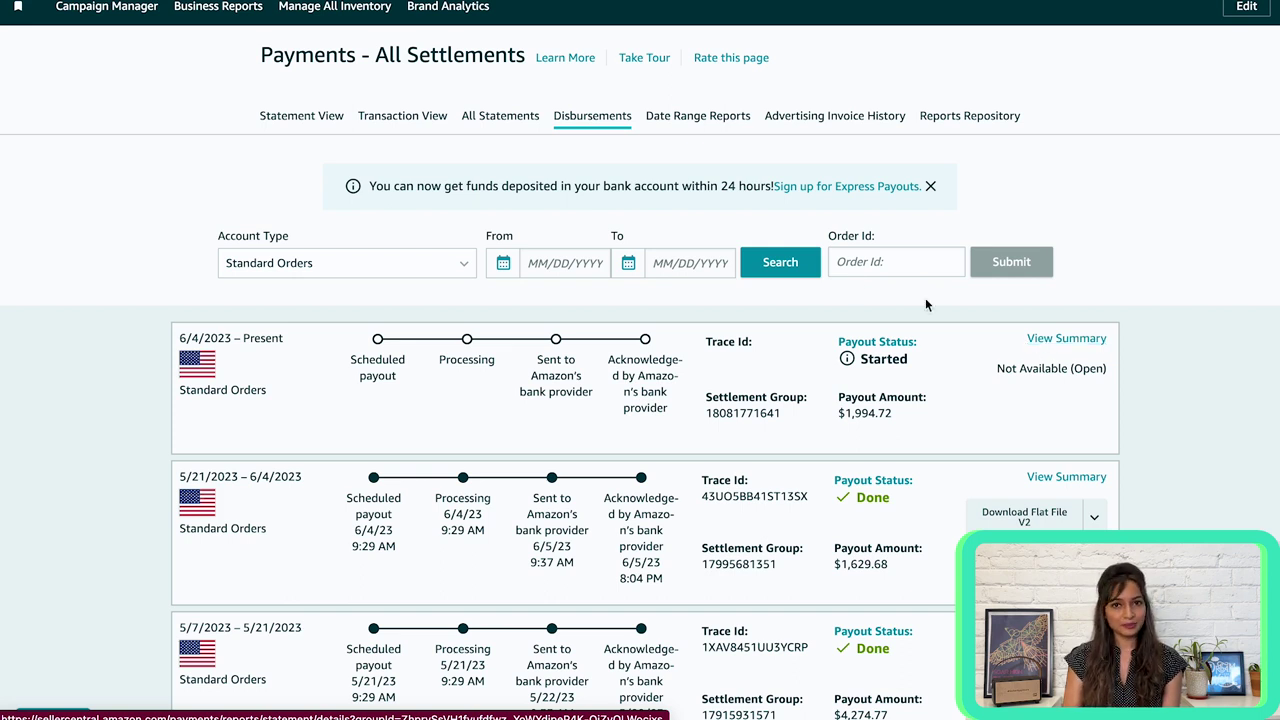
# Switch to the Date Range Reports page, which has no reports listed yet.
pyautogui.click(674, 124)
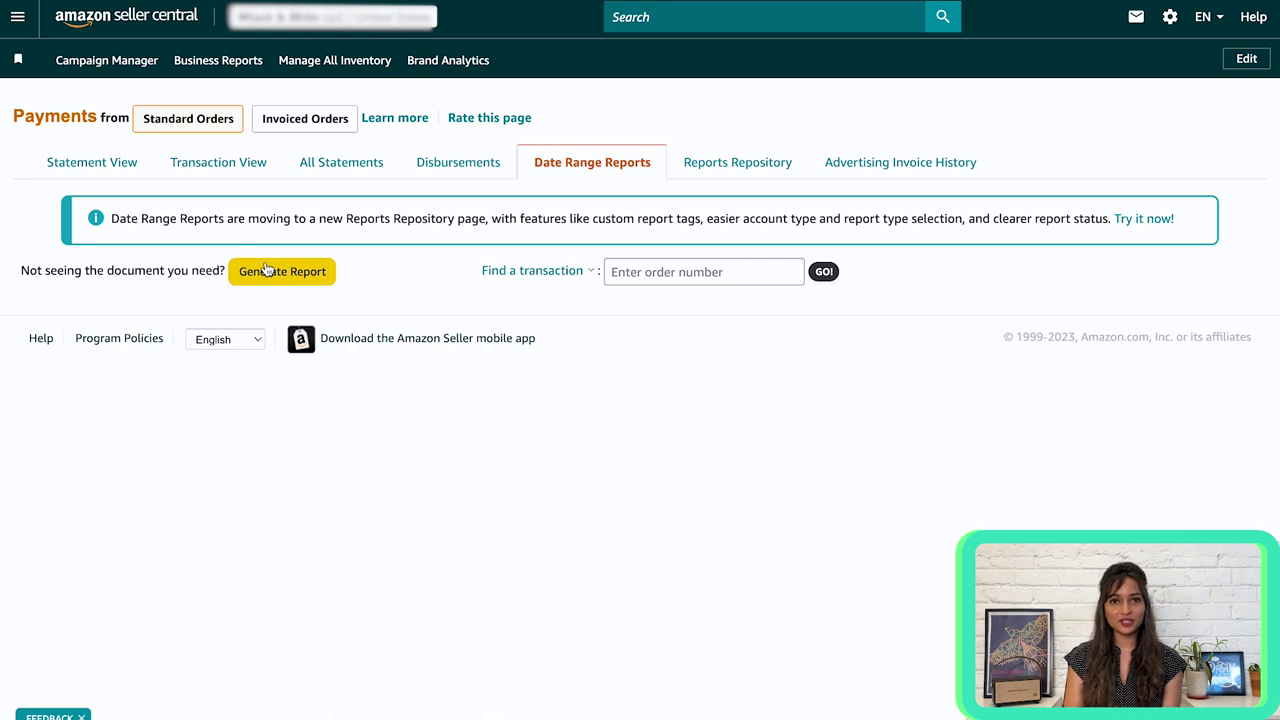
# Return to Statement View and look through the Payments Dashboard summary.
pyautogui.click(101, 165)
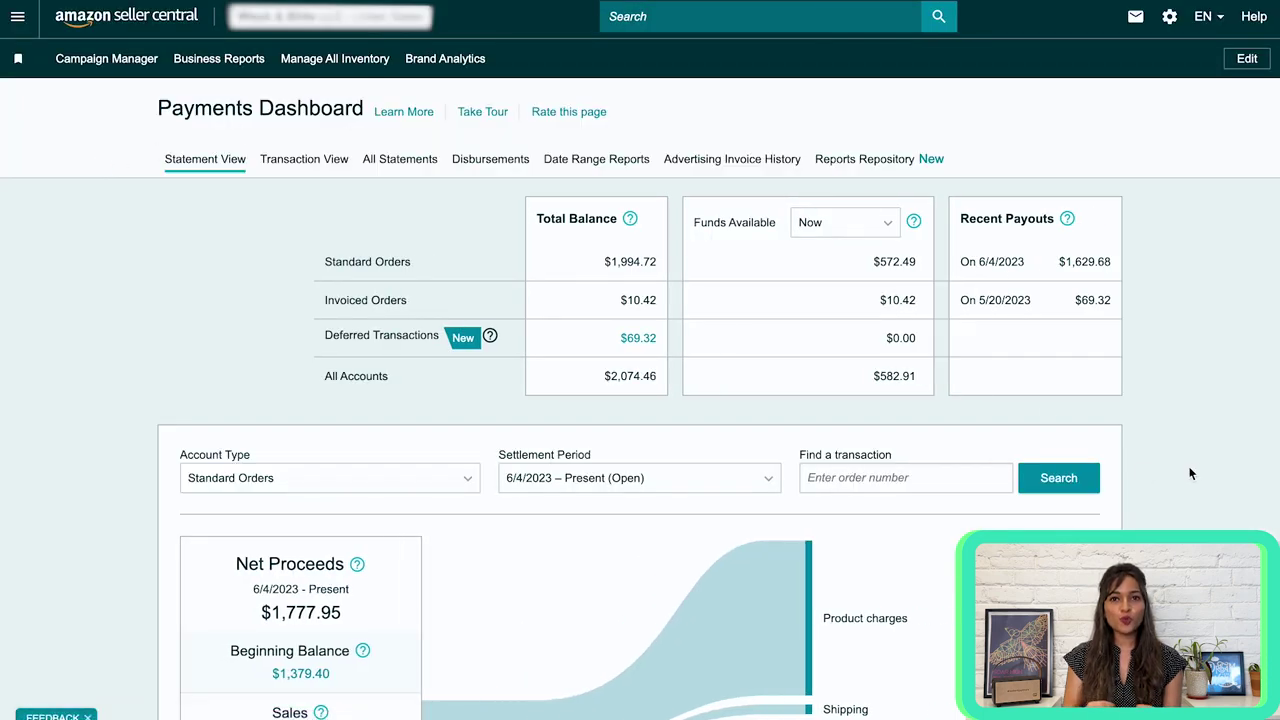
pyautogui.scroll(-2, 1193, 460)
pyautogui.scroll(-5, 1194, 462)
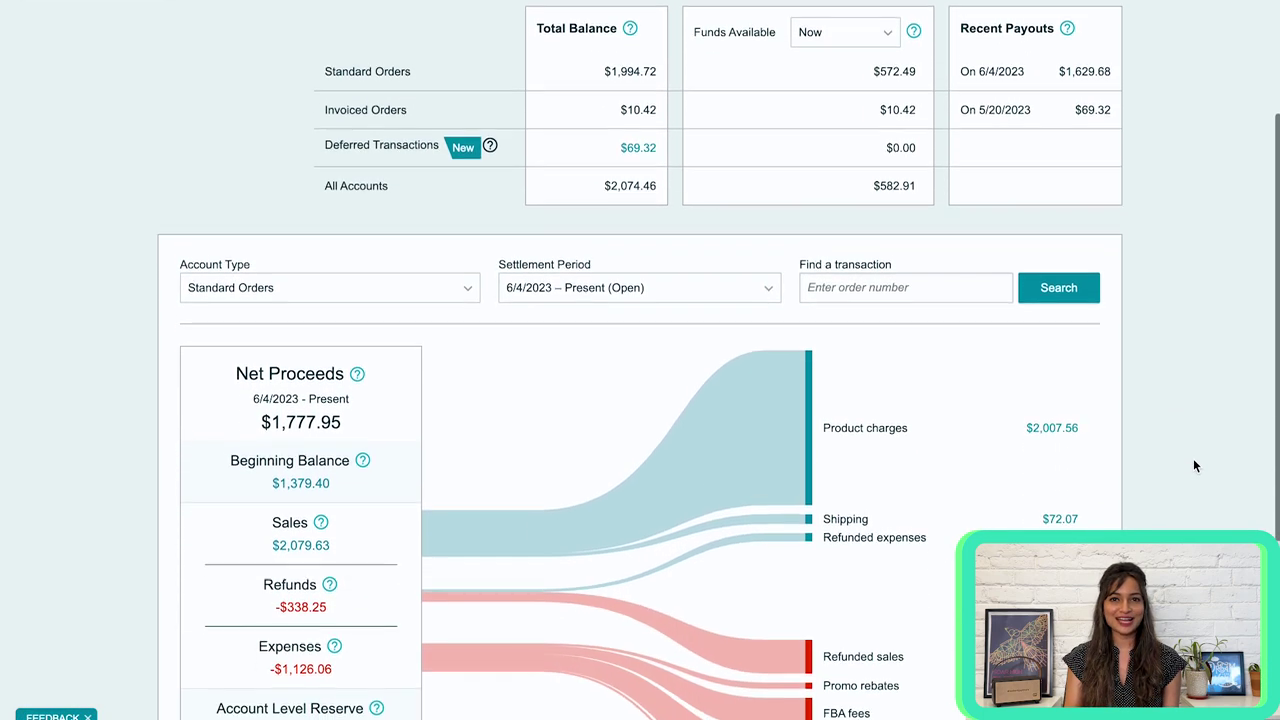
pyautogui.scroll(-1, 1193, 465)
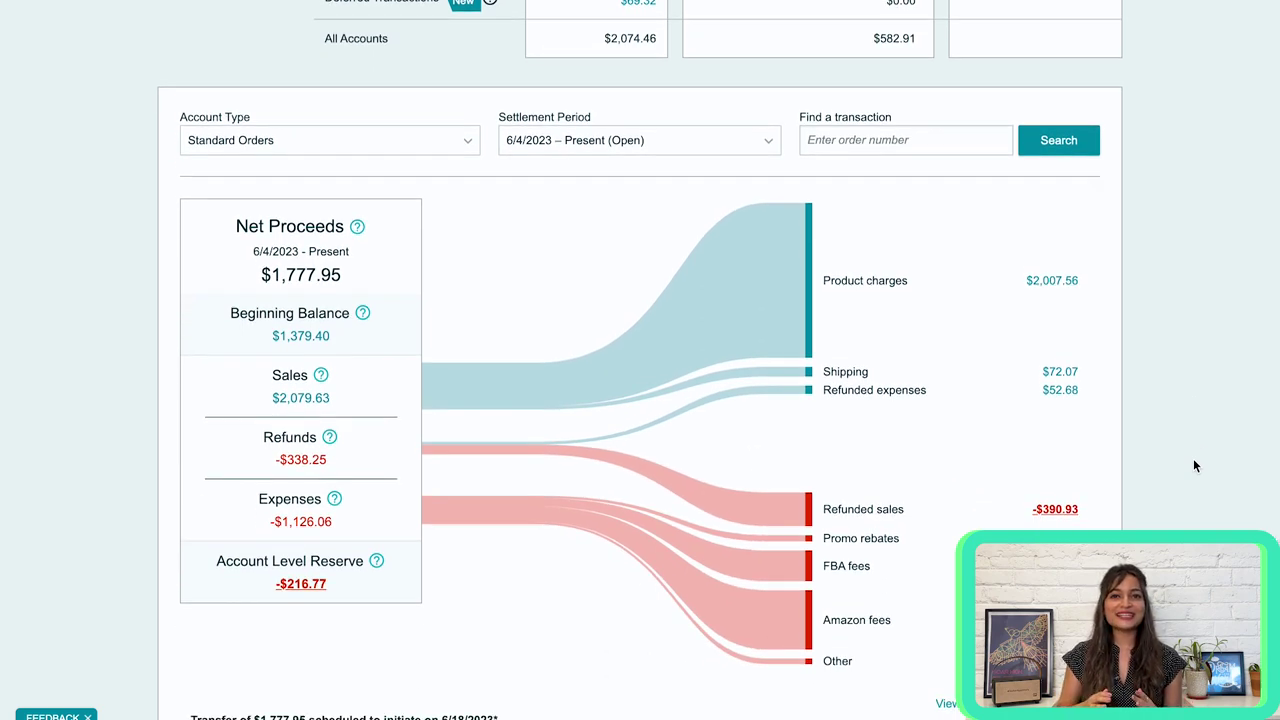
pyautogui.scroll(3, 1193, 465)
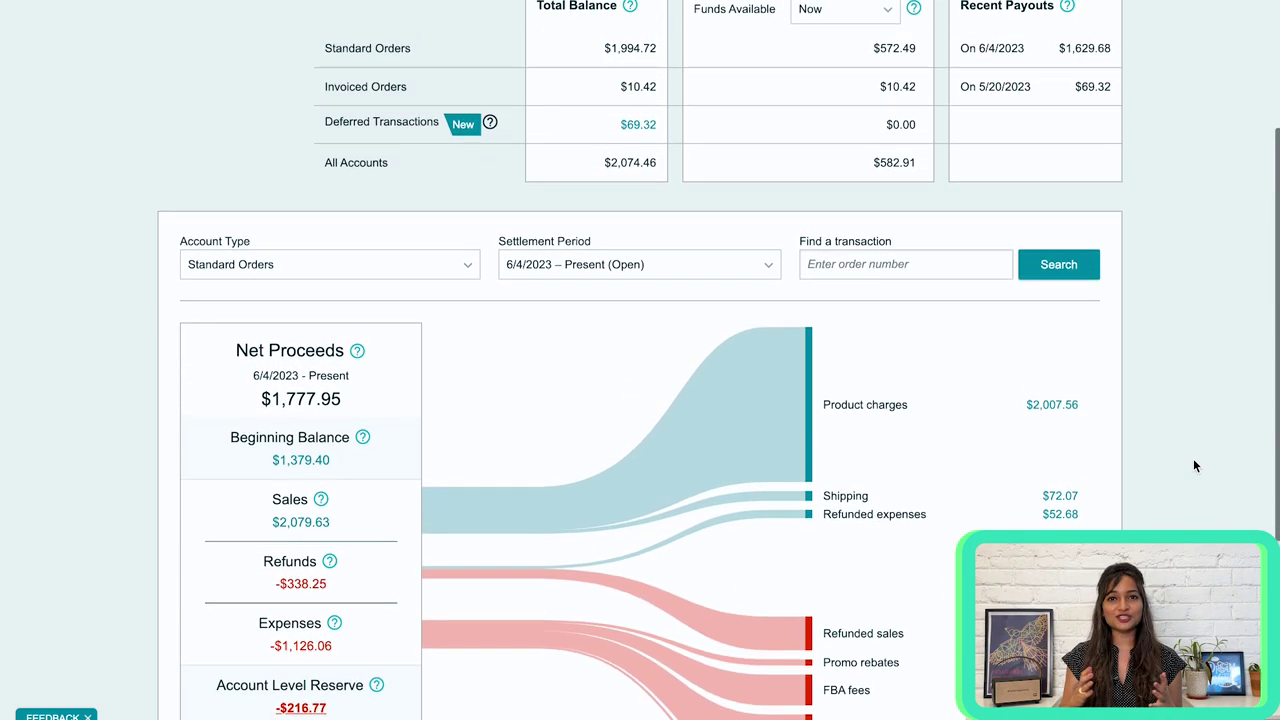
pyautogui.scroll(-1, 1193, 465)
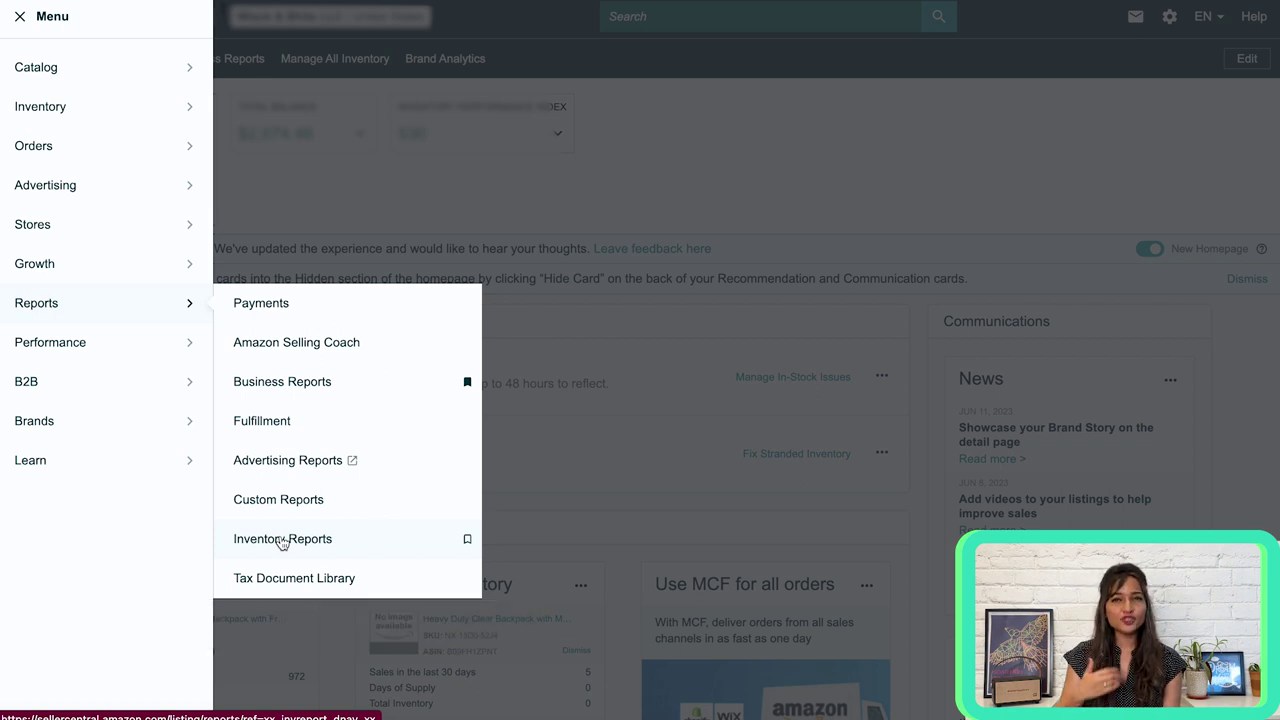
# Go to Inventory Reports and choose Inventory Report as the report type.
pyautogui.click(282, 540)
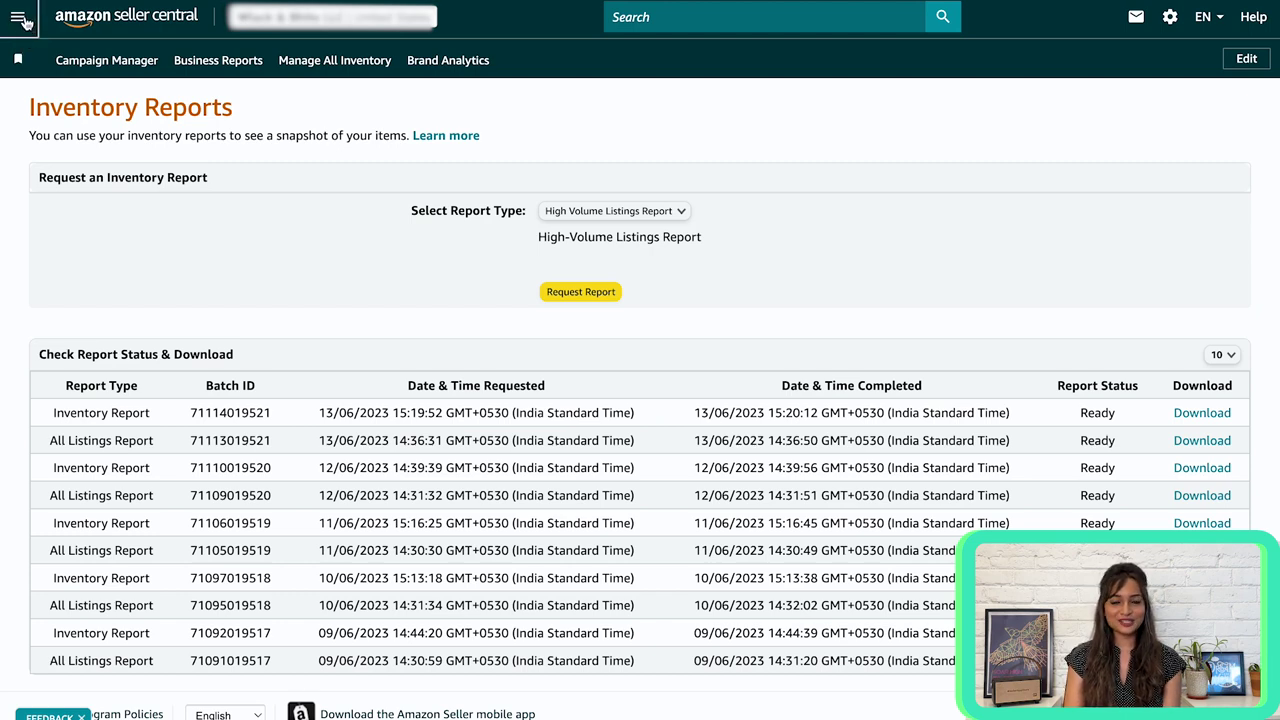
pyautogui.click(22, 20)
pyautogui.moveTo(35, 308)
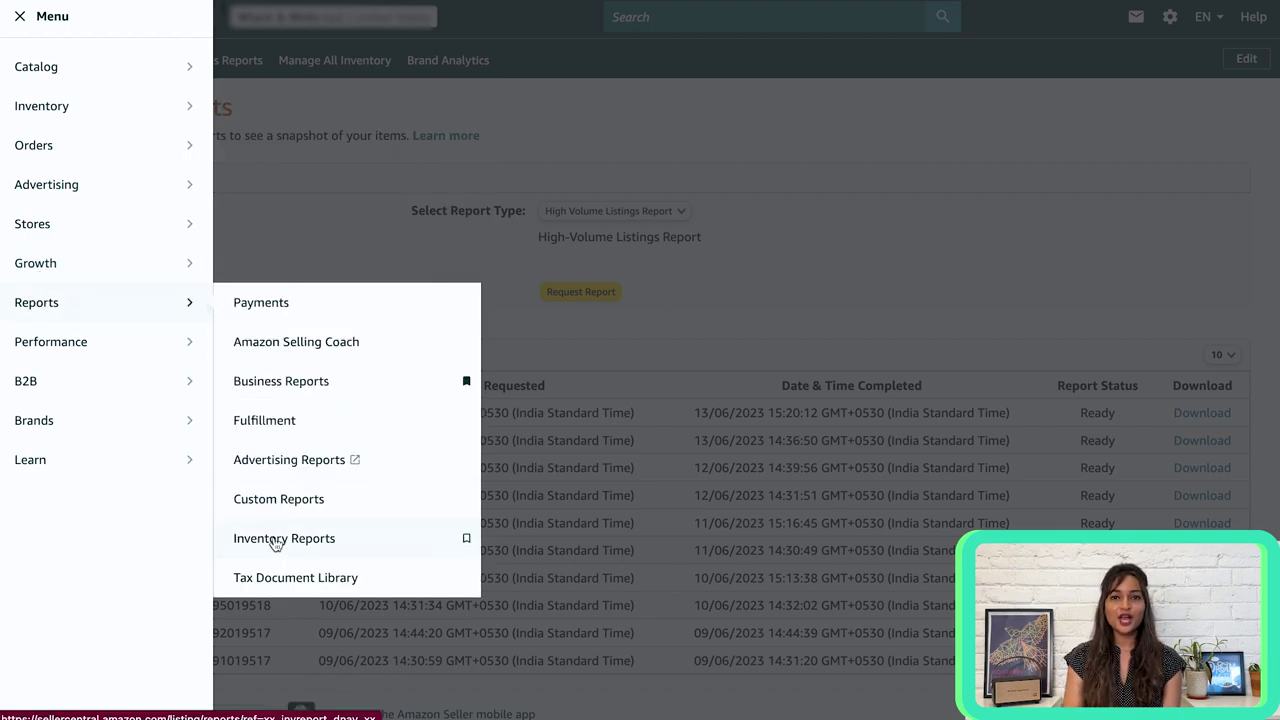
pyautogui.click(697, 375)
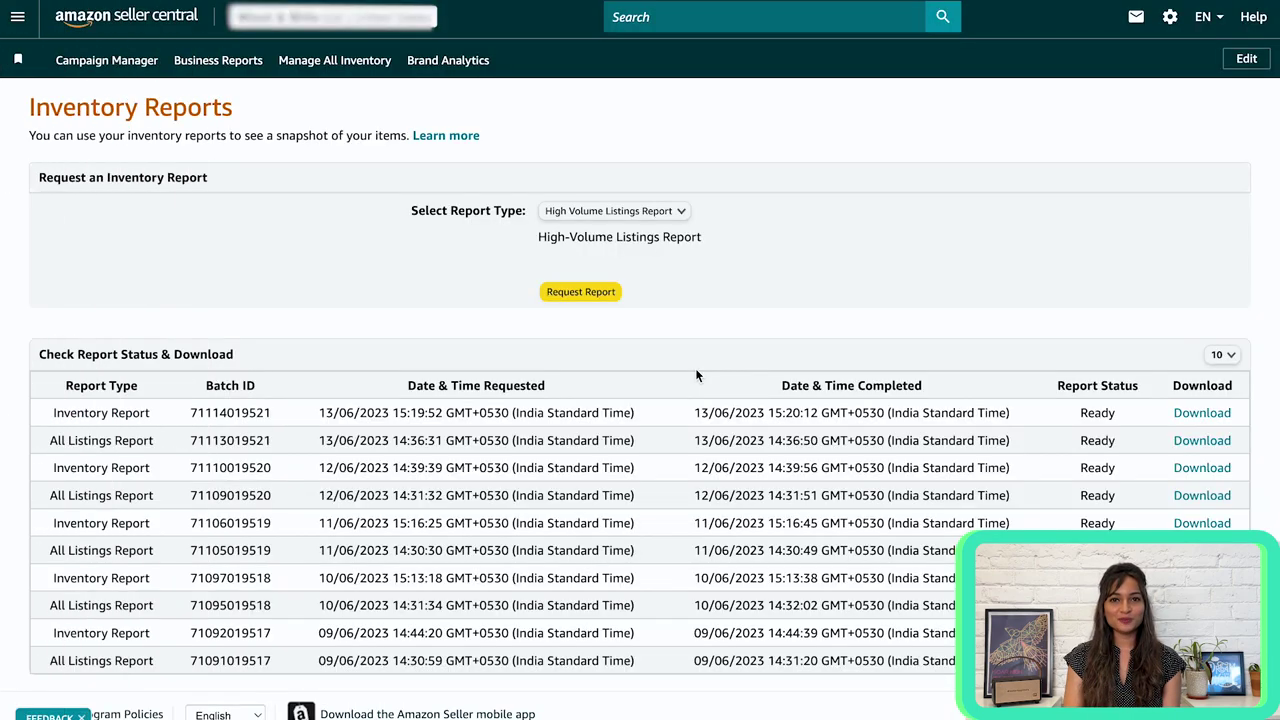
pyautogui.click(680, 211)
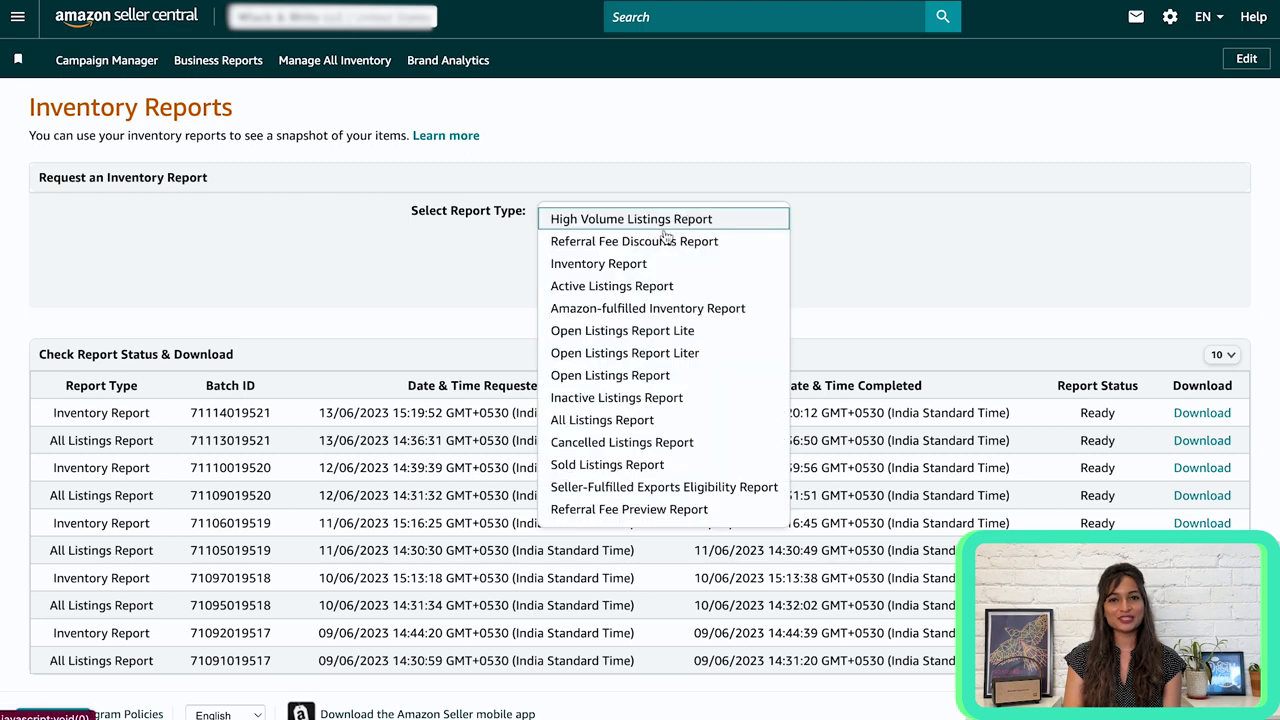
pyautogui.click(636, 266)
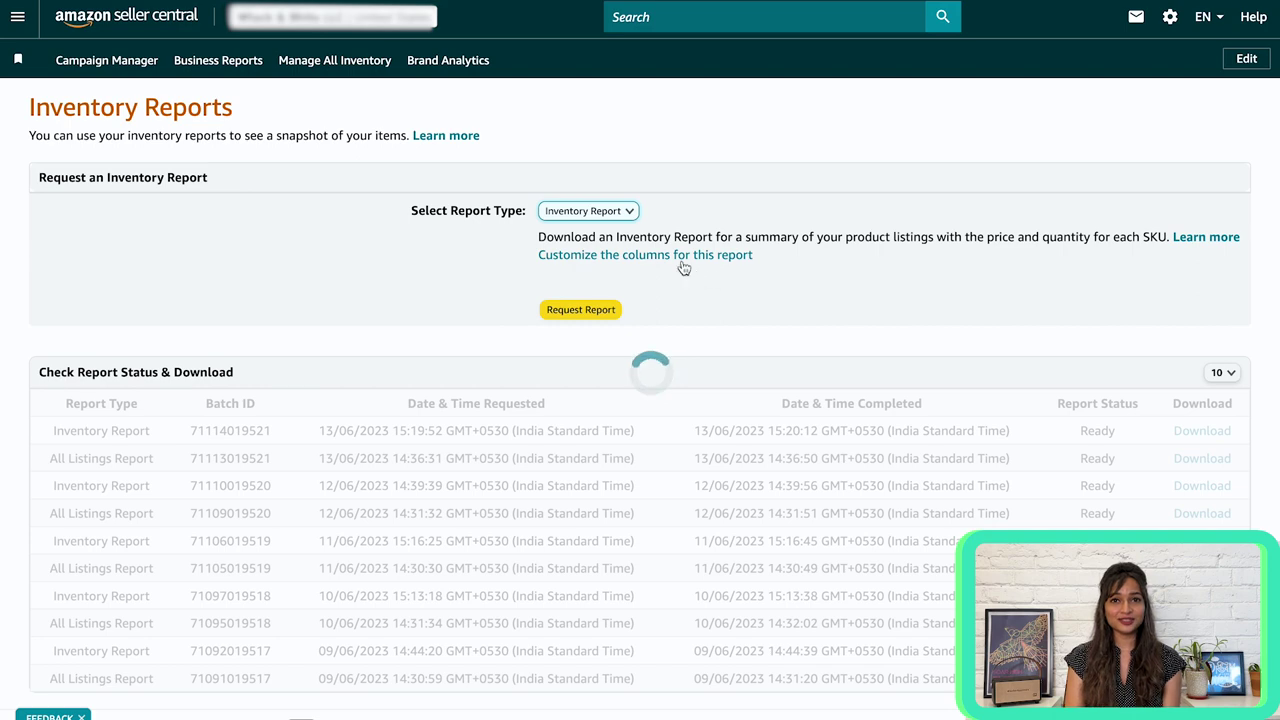
# Customize the report columns, selecting quantity alongside sku, asin and price attributes.
pyautogui.click(667, 258)
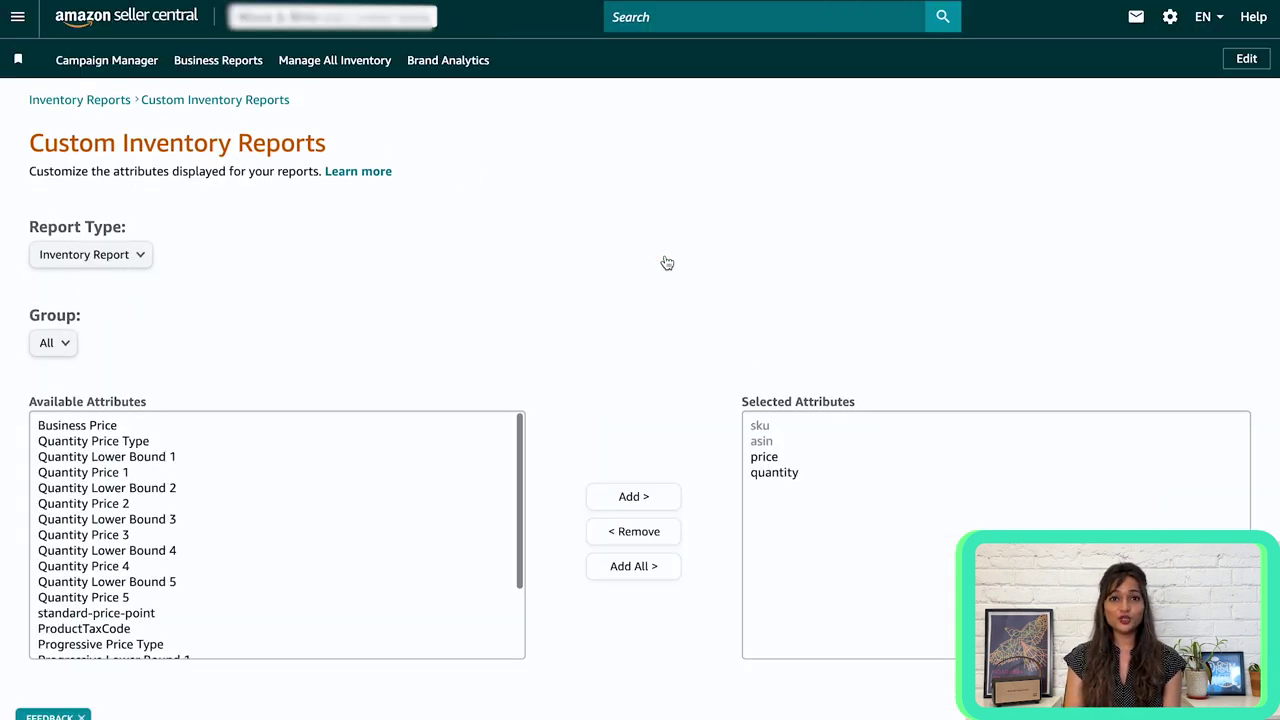
pyautogui.scroll(-2, 594, 303)
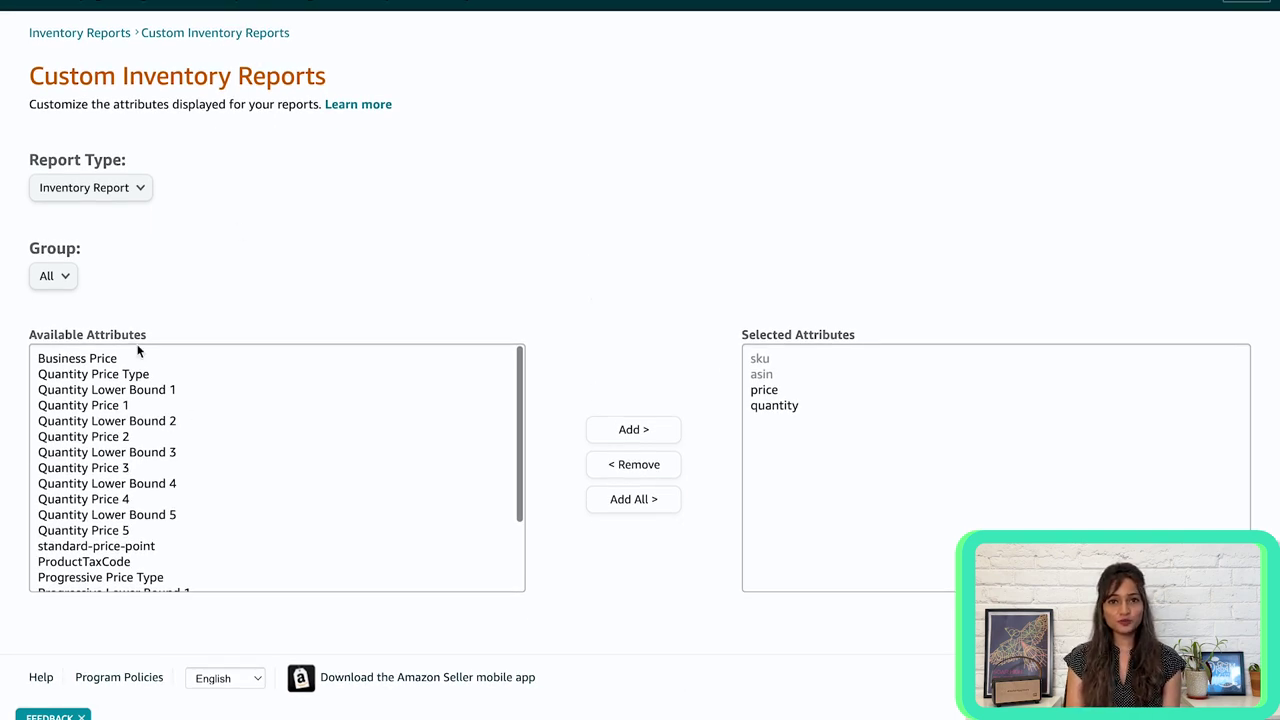
pyautogui.scroll(-2, 155, 458)
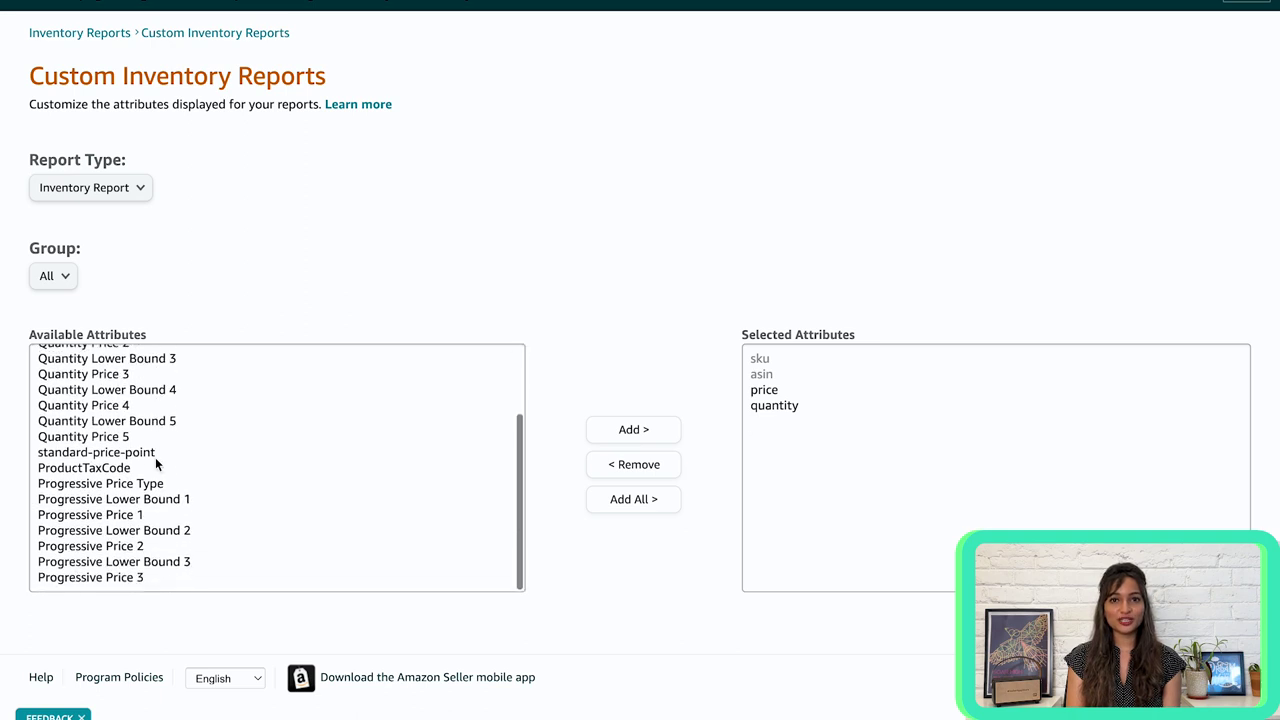
pyautogui.scroll(2, 155, 458)
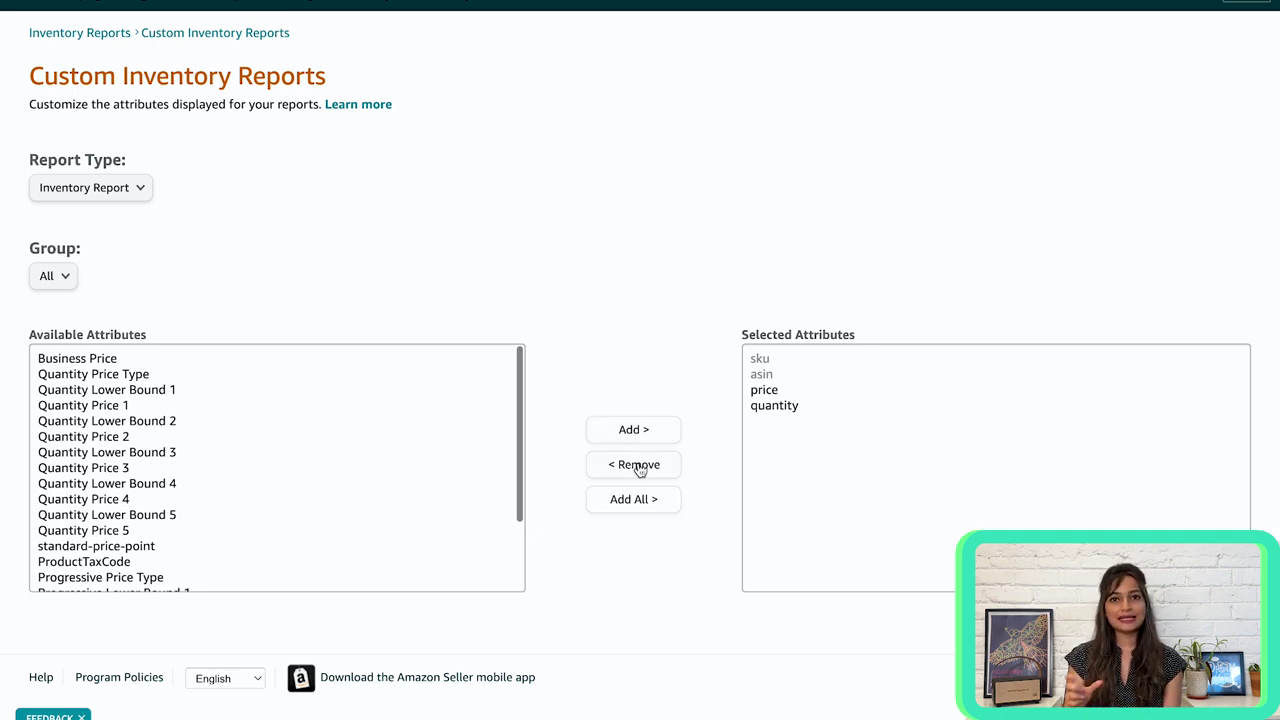
pyautogui.click(779, 407)
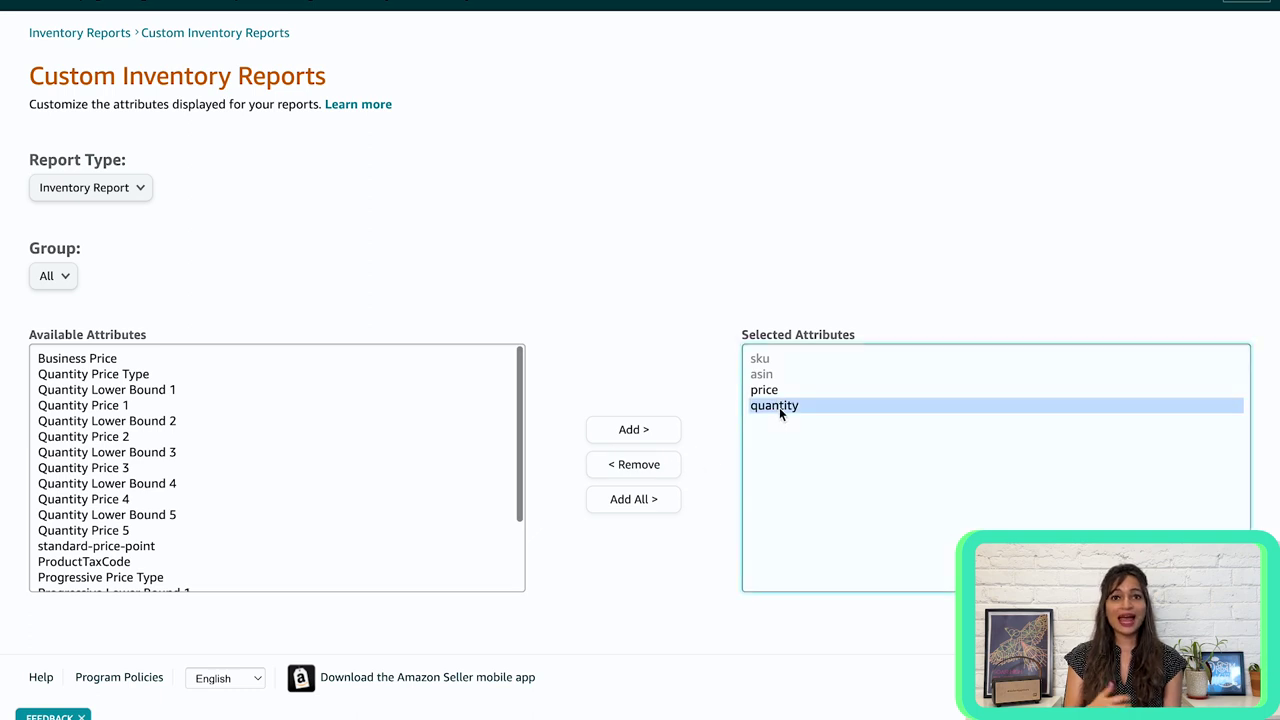
pyautogui.click(650, 466)
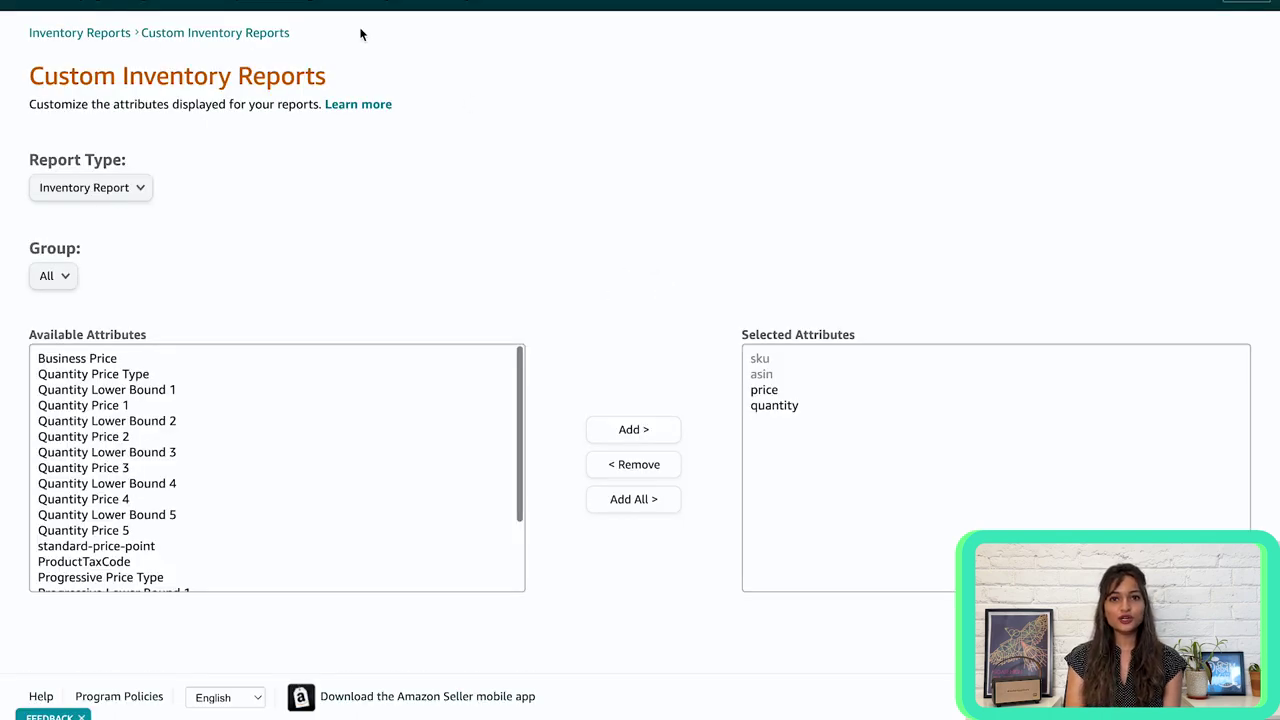
pyautogui.scroll(2, 341, 136)
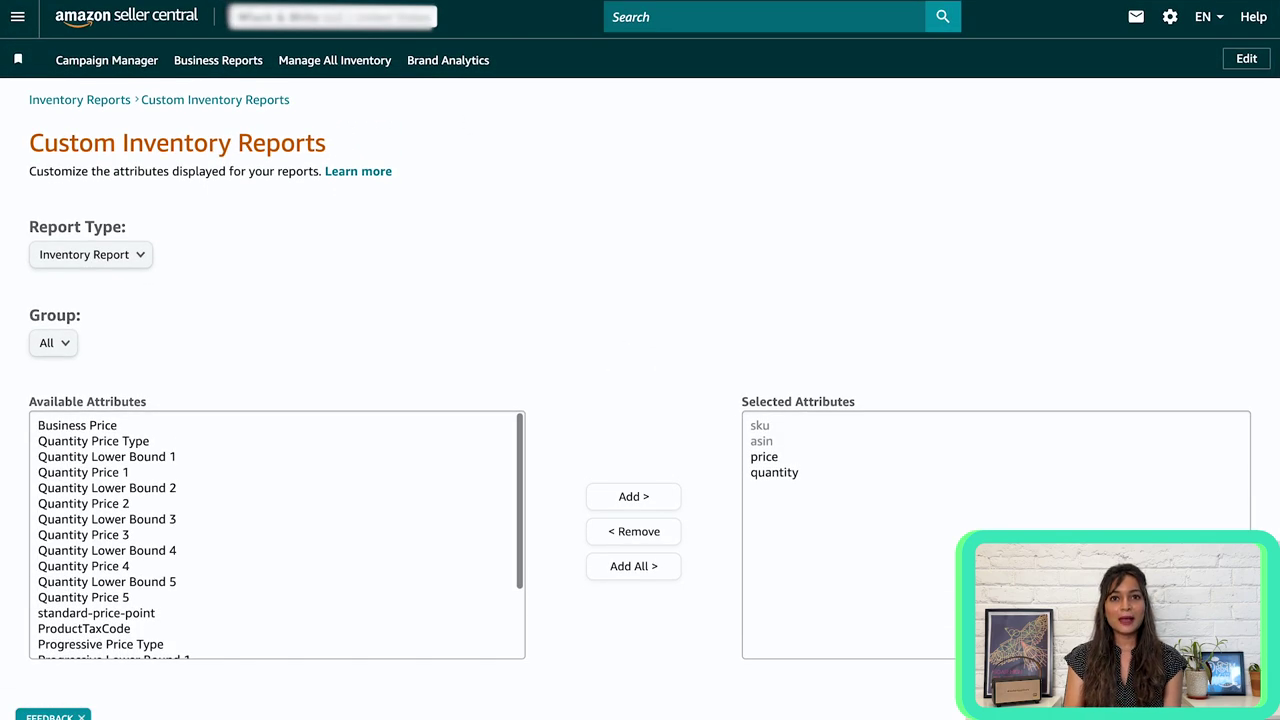
# Return to the Inventory Reports page via its breadcrumb link.
pyautogui.click(98, 103)
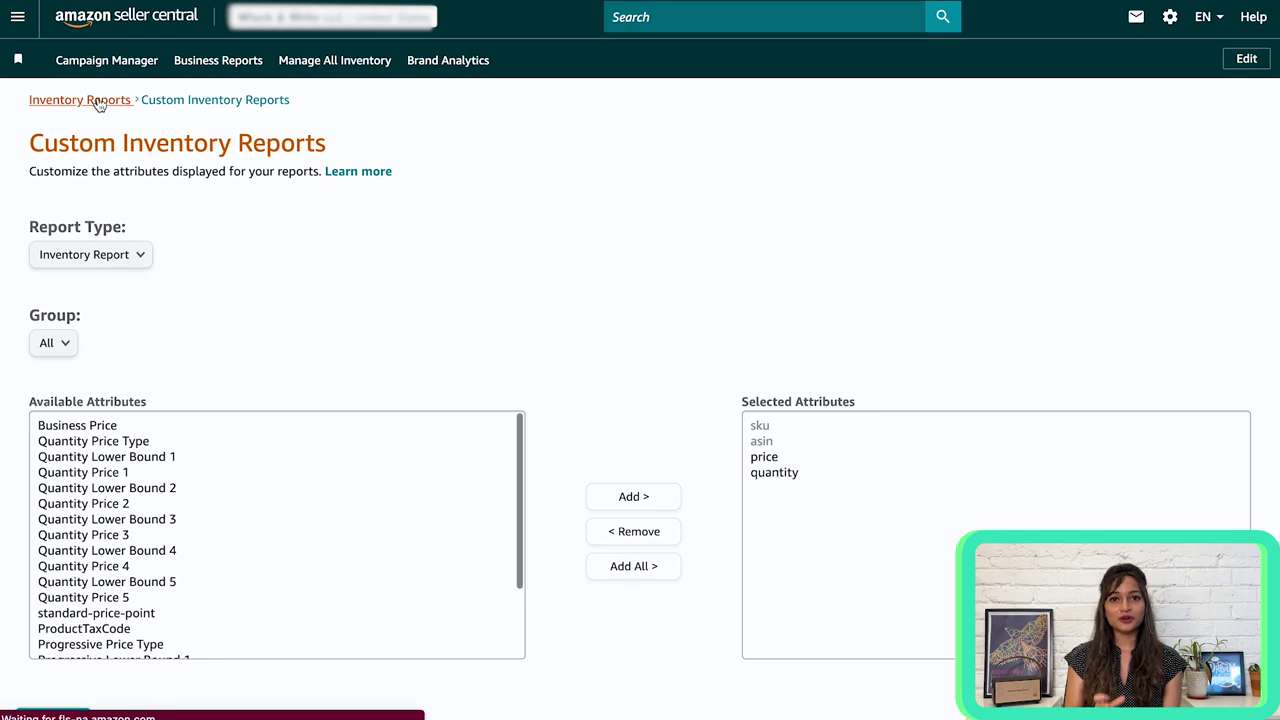